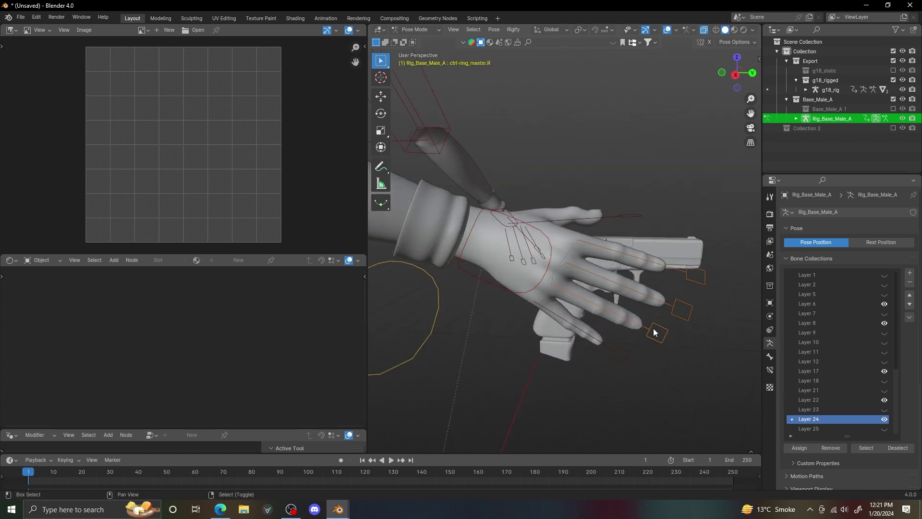
Scale the right hand's four finger master controls together to adjust how far the fingers bend
{"action": "left_click", "coordinate": [536, 68]}
{"action": "key", "text": "s"}
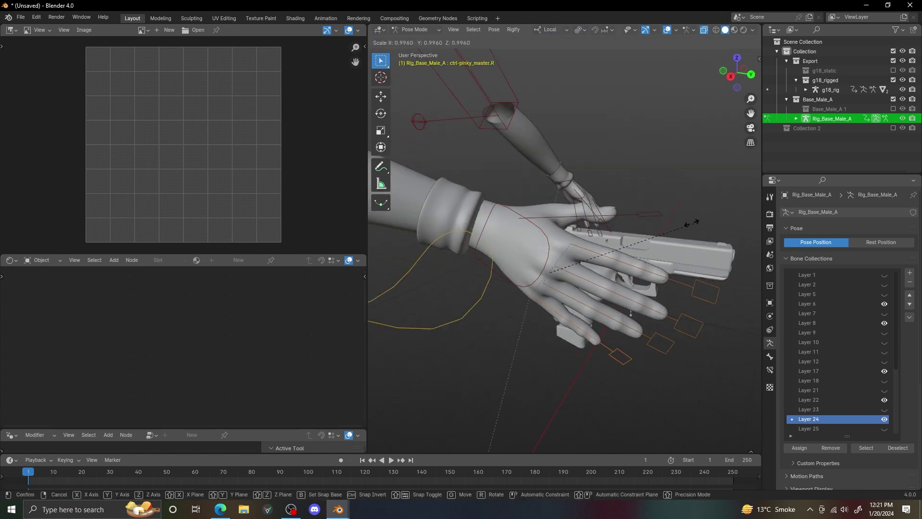
{"action": "left_click", "coordinate": [691, 230]}
Move and rotate the right hand IK control in top view so the hand sits alongside the pistol
{"action": "middle_click_drag", "start_coordinate": [686, 288], "coordinate": [661, 245]}
{"action": "key", "text": "KP_7"}
{"action": "key", "text": "r"}
{"action": "right_click", "coordinate": [588, 287]}
{"action": "key", "text": "g"}
{"action": "left_click", "coordinate": [609, 304]}
{"action": "key", "text": "r"}
{"action": "left_click", "coordinate": [644, 294]}
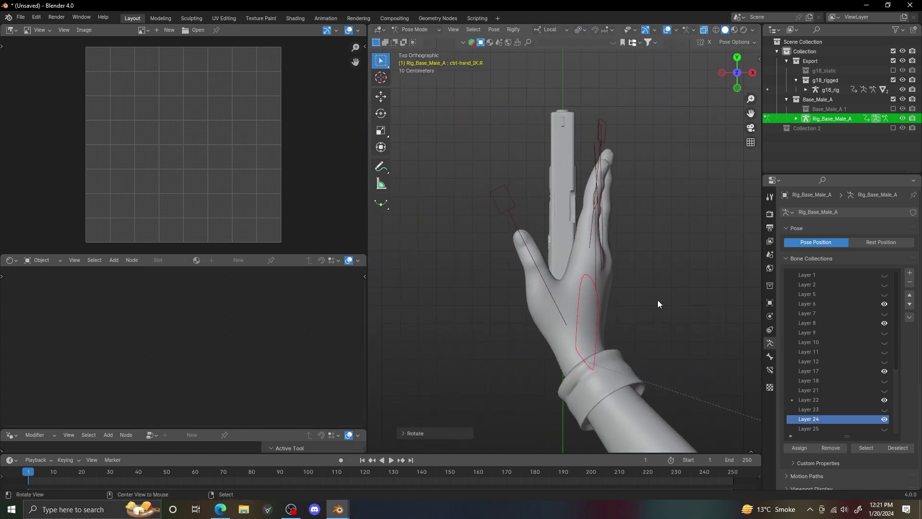
Rotate the right hand IK control in side view to match the angle of the pistol grip
{"action": "key", "text": "KP_3"}
{"action": "key", "text": "r"}
{"action": "left_click", "coordinate": [648, 269]}
Select the right hand's finger master controls and scale them to curl the fingers toward the pistol grip
{"action": "key", "text": "ctrl+Tab"}
{"action": "left_click", "coordinate": [597, 335]}
{"action": "middle_click_drag", "start_coordinate": [597, 335], "coordinate": [685, 248]}
{"action": "left_click", "coordinate": [685, 249]}
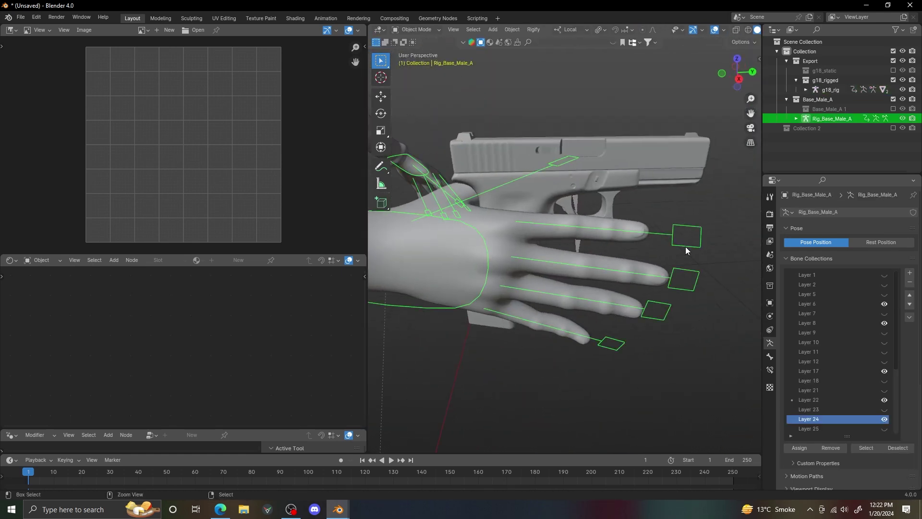
{"action": "left_click", "coordinate": [666, 307], "text": "shift"}
{"action": "middle_click_drag", "start_coordinate": [666, 306], "coordinate": [623, 276]}
{"action": "left_click", "coordinate": [621, 354], "text": "shift"}
{"action": "key", "text": "s"}
{"action": "left_click", "coordinate": [664, 345]}
{"action": "key", "text": "s"}
{"action": "left_click", "coordinate": [723, 383]}
Rotate the selected right-hand controls about the X axis and scale them to tighten the finger curl
{"action": "middle_click_drag", "start_coordinate": [723, 384], "coordinate": [640, 381]}
{"action": "key", "text": "r"}
{"action": "key", "text": "x"}
{"action": "left_click", "coordinate": [533, 348]}
{"action": "middle_click_drag", "start_coordinate": [533, 348], "coordinate": [702, 329]}
{"action": "key", "text": "s"}
{"action": "left_click", "coordinate": [706, 315]}
Rotate the right-hand controls freely and about the X axis to wrap the fingers around the pistol grip
{"action": "left_click", "coordinate": [468, 288]}
{"action": "middle_click_drag", "start_coordinate": [468, 288], "coordinate": [468, 265]}
{"action": "key", "text": "r"}
{"action": "left_click", "coordinate": [661, 287]}
{"action": "middle_click_drag", "start_coordinate": [661, 287], "coordinate": [485, 296]}
{"action": "key", "text": "r"}
{"action": "left_click", "coordinate": [682, 287]}
{"action": "middle_click_drag", "start_coordinate": [696, 286], "coordinate": [646, 283]}
{"action": "key", "text": "r"}
{"action": "key", "text": "x"}
{"action": "key", "text": "x"}
{"action": "left_click", "coordinate": [654, 228]}
Scale the right index finger master control to straighten the index finger along the pistol frame
{"action": "key", "text": "s"}
{"action": "middle_click_drag", "start_coordinate": [653, 228], "coordinate": [577, 350]}
{"action": "left_click", "coordinate": [644, 272]}
{"action": "key", "text": "KP_7"}
{"action": "key", "text": "s"}
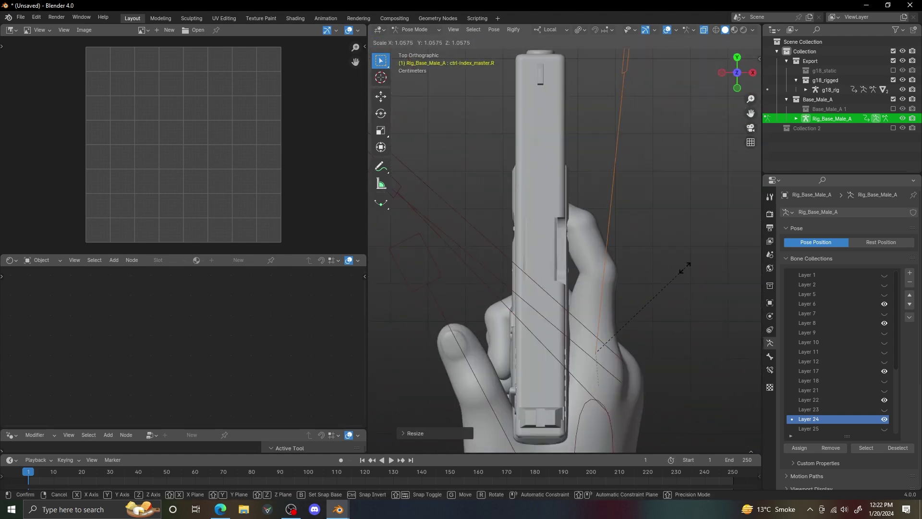
{"action": "left_click", "coordinate": [673, 280]}
Rotate the right index finger master control in side view to line the finger up above the trigger guard
{"action": "middle_click_drag", "start_coordinate": [673, 281], "coordinate": [574, 227]}
{"action": "key", "text": "KP_3"}
{"action": "key", "text": "r"}
{"action": "left_click", "coordinate": [683, 261]}
Select the right thumb master control and scale it to adjust the thumb's bend
{"action": "middle_click_drag", "start_coordinate": [683, 261], "coordinate": [474, 279]}
{"action": "middle_click_drag", "start_coordinate": [587, 252], "coordinate": [660, 295]}
{"action": "scroll", "coordinate": [584, 298], "scroll_direction": "down", "scroll_amount": 4}
{"action": "right_click", "coordinate": [584, 297]}
{"action": "scroll", "coordinate": [643, 298], "scroll_direction": "up", "scroll_amount": 3}
{"action": "key", "text": "s"}
{"action": "left_click", "coordinate": [669, 298]}
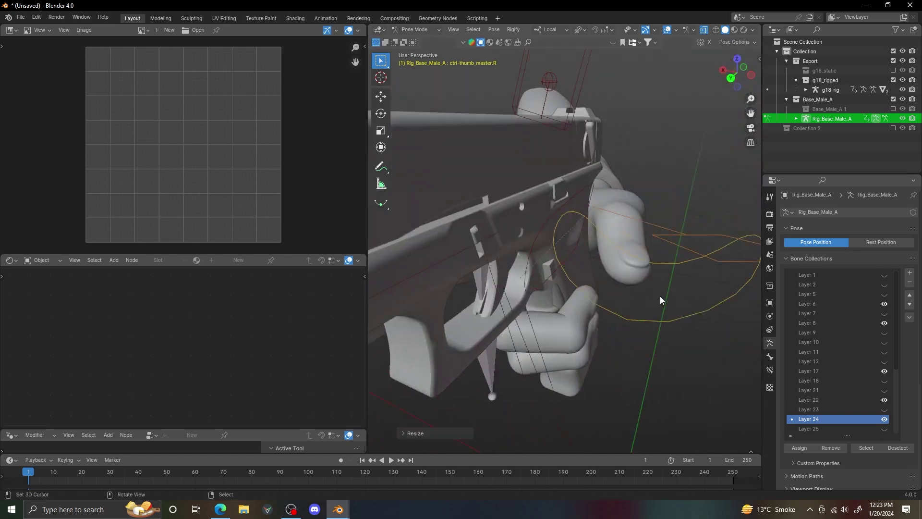
Scale the right thumb master control further and rotate it about its local Z axis toward the pistol
{"action": "left_click", "coordinate": [653, 328]}
{"action": "key", "text": "s"}
{"action": "middle_click_drag", "start_coordinate": [653, 328], "coordinate": [672, 357]}
{"action": "left_click", "coordinate": [634, 354]}
{"action": "key", "text": "r"}
{"action": "key", "text": "z"}
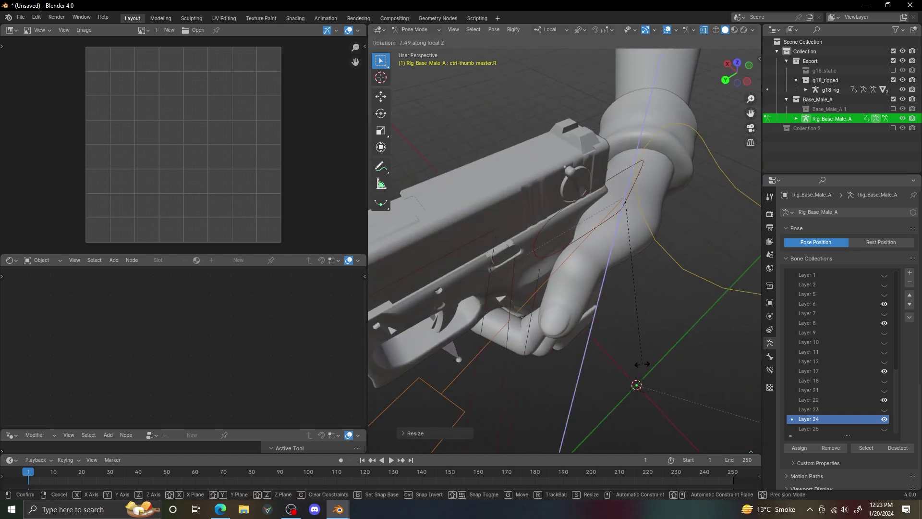
{"action": "left_click", "coordinate": [640, 364]}
Try rotating the right thumb control from the opposite side view and about the Y axis, and undo the recent changes
{"action": "key", "text": "ctrl+KP_3"}
{"action": "middle_click_drag", "start_coordinate": [569, 288], "coordinate": [629, 321]}
{"action": "key", "text": "r"}
{"action": "left_click", "coordinate": [625, 255]}
{"action": "key", "text": "ctrl+z"}
{"action": "key", "text": "ctrl+z"}
{"action": "key", "text": "r"}
{"action": "key", "text": "y"}
{"action": "right_click", "coordinate": [576, 316]}
{"action": "key", "text": "ctrl+z"}
Rotate the right thumb master control freely and about the Y axis to rest the thumb against the grip
{"action": "key", "text": "r"}
{"action": "left_click", "coordinate": [590, 307]}
{"action": "key", "text": "r"}
{"action": "key", "text": "y"}
{"action": "key", "text": "y"}
{"action": "left_click", "coordinate": [670, 299]}
Scale the right thumb master control to fine-tune the thumb's bend against the pistol
{"action": "middle_click_drag", "start_coordinate": [670, 298], "coordinate": [601, 251]}
{"action": "key", "text": "s"}
{"action": "left_click", "coordinate": [657, 262]}
{"action": "middle_click_drag", "start_coordinate": [657, 262], "coordinate": [617, 237]}
Switch to posing the pistol's g18_rig and show the bone constraint settings
{"action": "key", "text": "ctrl+Tab"}
{"action": "left_click", "coordinate": [627, 259]}
{"action": "scroll", "coordinate": [622, 260], "scroll_direction": "up", "scroll_amount": 2}
{"action": "key", "text": "ctrl+Tab"}
{"action": "key", "text": "g"}
{"action": "right_click", "coordinate": [647, 208]}
{"action": "left_click", "coordinate": [562, 281]}
{"action": "left_click", "coordinate": [770, 370]}
Test-move the pistol rig's bones one after another, cancelling each move, to check which parts they control
{"action": "left_click", "coordinate": [623, 287]}
{"action": "key", "text": "g"}
{"action": "right_click", "coordinate": [619, 294]}
{"action": "middle_click_drag", "start_coordinate": [607, 291], "coordinate": [439, 295]}
{"action": "key", "text": "g"}
{"action": "right_click", "coordinate": [639, 331]}
{"action": "left_click", "coordinate": [578, 261]}
{"action": "key", "text": "g"}
{"action": "right_click", "coordinate": [685, 230]}
{"action": "left_click", "coordinate": [577, 284]}
{"action": "key", "text": "g"}
{"action": "right_click", "coordinate": [587, 336]}
Add a Child Of constraint to the pistol's handle bone bn_g18_handle
{"action": "left_click", "coordinate": [579, 259]}
{"action": "middle_click_drag", "start_coordinate": [586, 277], "coordinate": [640, 279]}
{"action": "left_click", "coordinate": [809, 212]}
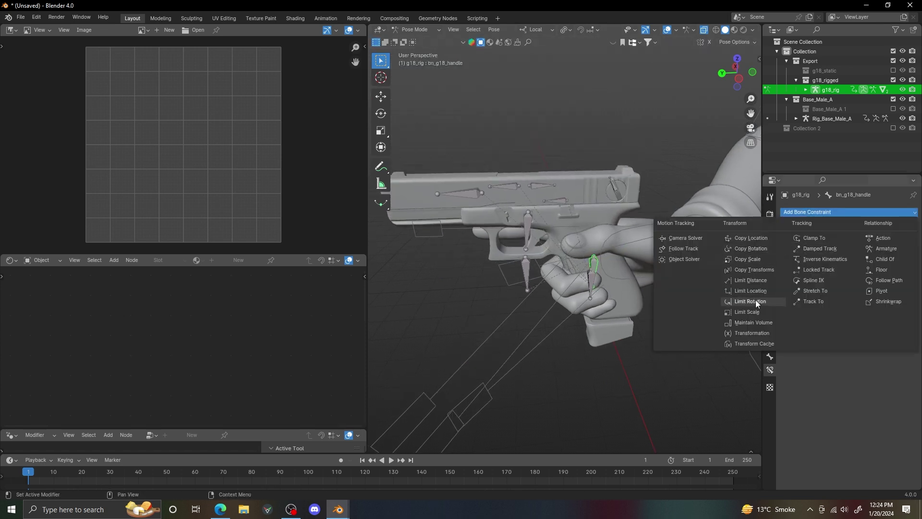
{"action": "left_click", "coordinate": [890, 258]}
Switch to posing Rig_Base_Male_A, select the right hand IK control and copy its bone name, ctrl-hand_IK.R
{"action": "right_click", "coordinate": [658, 276]}
{"action": "mouse_move", "coordinate": [646, 275]}
{"action": "middle_mouse_down"}
{"action": "mouse_move", "coordinate": [630, 269]}
{"action": "mouse_move", "coordinate": [620, 288]}
{"action": "mouse_move", "coordinate": [615, 276]}
{"action": "mouse_move", "coordinate": [659, 261]}
{"action": "middle_mouse_up"}
{"action": "key", "text": "ctrl+Tab"}
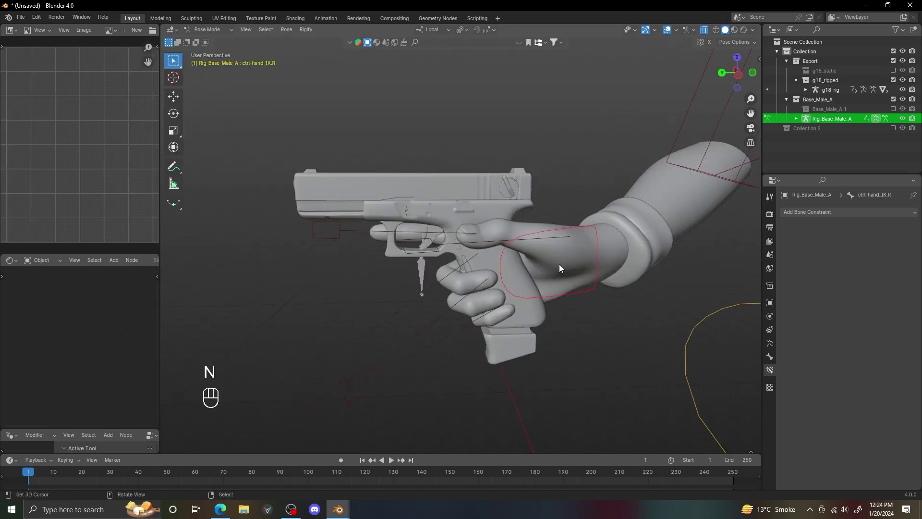
{"action": "middle_click_drag", "start_coordinate": [559, 265], "coordinate": [561, 271]}
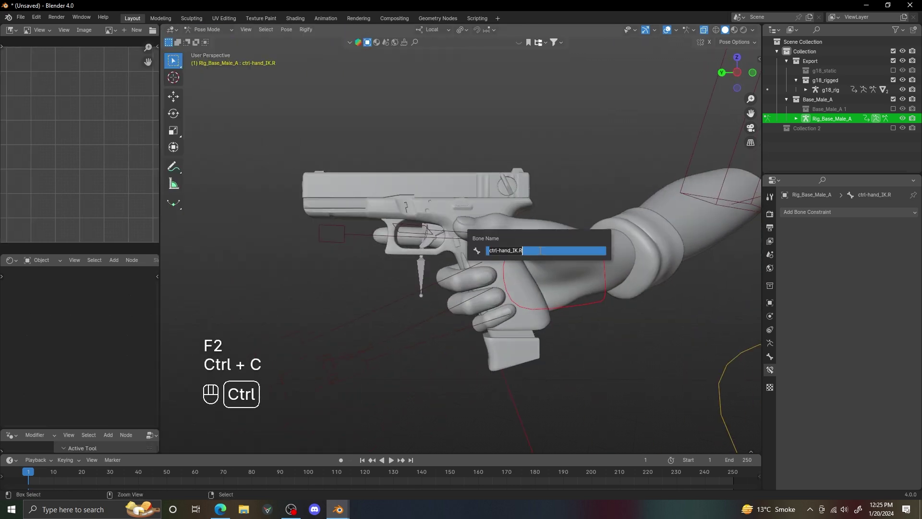
{"action": "middle_click_drag", "start_coordinate": [509, 240], "coordinate": [517, 245]}
Target the handle bone's Child Of constraint at Rig_Base_Male_A with bone ctrl-hand_IK.R, and set its inverse
{"action": "key", "text": "ctrl+Tab"}
{"action": "right_click", "coordinate": [416, 272]}
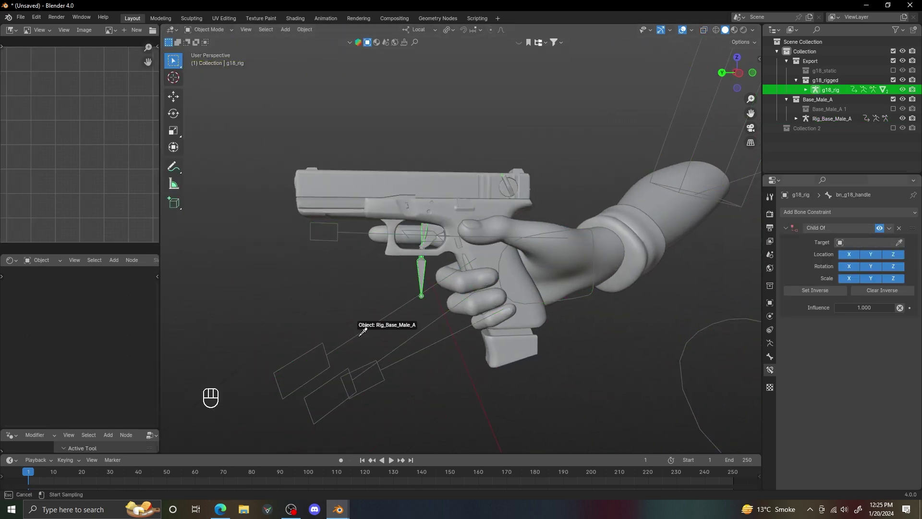
{"action": "key", "text": "Return"}
{"action": "left_click", "coordinate": [826, 303]}
Test-move the handle bone and the right hand IK control, cancelling each move, to check that the pistol follows
{"action": "key", "text": "ctrl+Tab"}
{"action": "key", "text": "g"}
{"action": "middle_click_drag", "start_coordinate": [488, 272], "coordinate": [537, 272]}
{"action": "right_click", "coordinate": [529, 225]}
{"action": "key", "text": "ctrl+Tab"}
{"action": "right_click", "coordinate": [530, 223]}
{"action": "key", "text": "ctrl+Tab"}
{"action": "key", "text": "g"}
{"action": "right_click", "coordinate": [507, 192]}
{"action": "key", "text": "g"}
{"action": "right_click", "coordinate": [513, 214]}
Return to posing g18_rig and test-move the bone inside the pistol grip, cancelling the move
{"action": "key", "text": "ctrl+Tab"}
{"action": "right_click", "coordinate": [423, 273]}
{"action": "key", "text": "ctrl+Tab"}
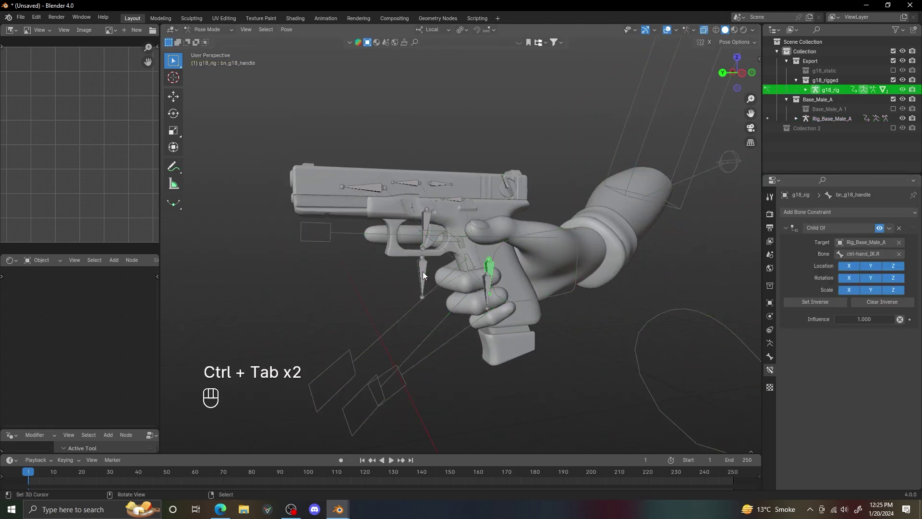
{"action": "right_click", "coordinate": [495, 295]}
{"action": "key", "text": "g"}
{"action": "right_click", "coordinate": [566, 315]}
{"action": "middle_click_drag", "start_coordinate": [603, 296], "coordinate": [578, 310], "text": "alt"}
{"action": "middle_click_drag", "start_coordinate": [579, 310], "coordinate": [547, 295], "text": "alt+shift"}
Try moving the magazine bone out of the grip and clearing its location, and undo the last change
{"action": "right_click", "coordinate": [534, 299]}
{"action": "key", "text": "g"}
{"action": "right_click", "coordinate": [500, 332]}
{"action": "key", "text": "g"}
{"action": "left_click", "coordinate": [531, 336]}
{"action": "scroll", "coordinate": [520, 290], "scroll_direction": "up", "scroll_amount": 1}
{"action": "key", "text": "alt+g"}
{"action": "key", "text": "ctrl+z"}
Add a Child Of constraint to the magazine bone bn_g18_mag
{"action": "left_click", "coordinate": [873, 212]}
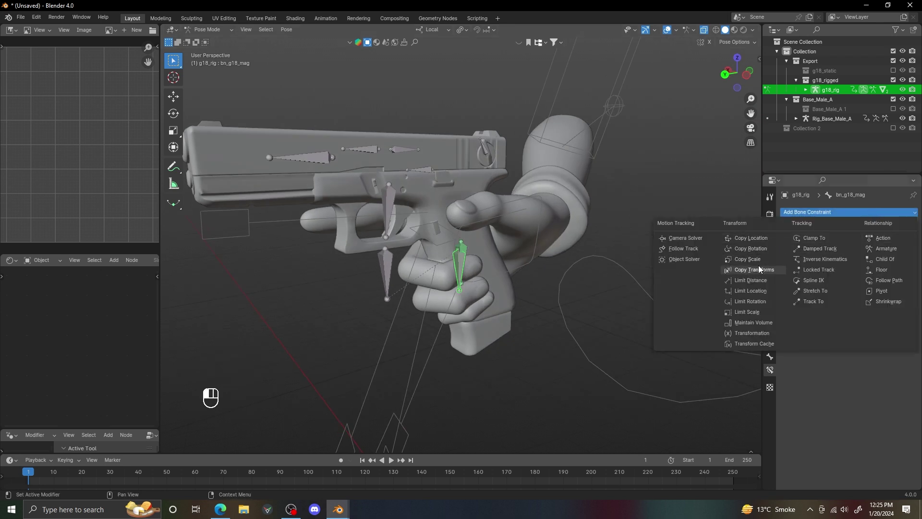
{"action": "left_click", "coordinate": [884, 259]}
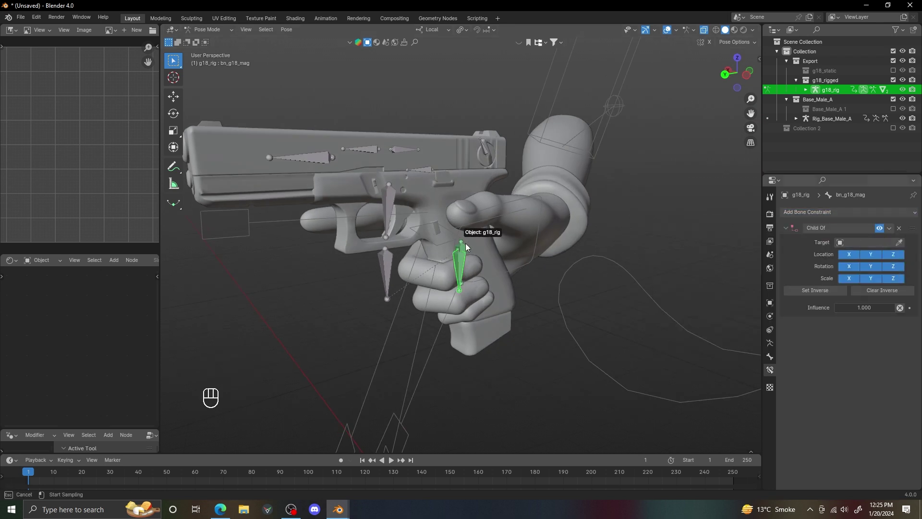
Open the target bone name of the pistol handle bone's Child Of constraint
{"action": "key", "text": "F2"}
{"action": "left_click", "coordinate": [877, 254]}
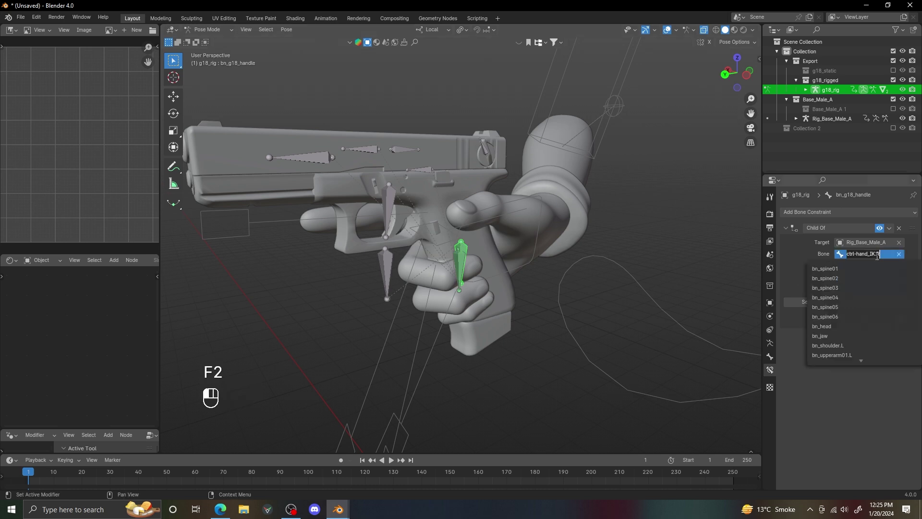
{"action": "middle_click_drag", "start_coordinate": [514, 249], "coordinate": [471, 245], "text": "alt"}
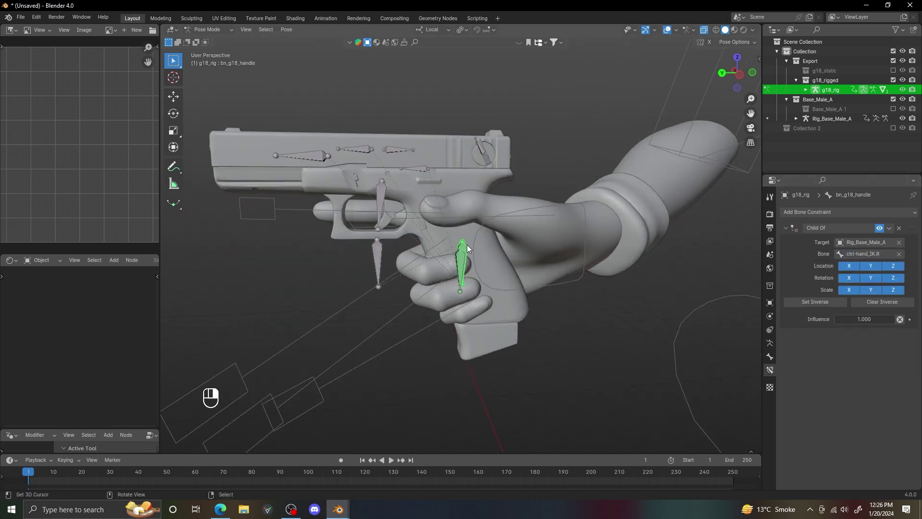
Test-move the overlapping bones inside the pistol grip, cancelling each move
{"action": "right_click", "coordinate": [466, 255]}
{"action": "key", "text": "g"}
{"action": "right_click", "coordinate": [595, 261]}
{"action": "right_click", "coordinate": [464, 269]}
{"action": "key", "text": "g"}
{"action": "right_click", "coordinate": [545, 338]}
{"action": "middle_click_drag", "start_coordinate": [533, 307], "coordinate": [547, 201], "text": "alt"}
{"action": "key", "text": "g"}
{"action": "right_click", "coordinate": [503, 288]}
Switch from posing g18_rig to posing Rig_Base_Male_A
{"action": "key", "text": "ctrl+Tab"}
{"action": "right_click", "coordinate": [550, 203]}
{"action": "key", "text": "ctrl+Tab"}
Test-rotate the right hand IK control about its local axes, cancelling the rotation
{"action": "key", "text": "r"}
{"action": "key", "text": "r"}
{"action": "key", "text": "r"}
{"action": "key", "text": "y"}
{"action": "key", "text": "r"}
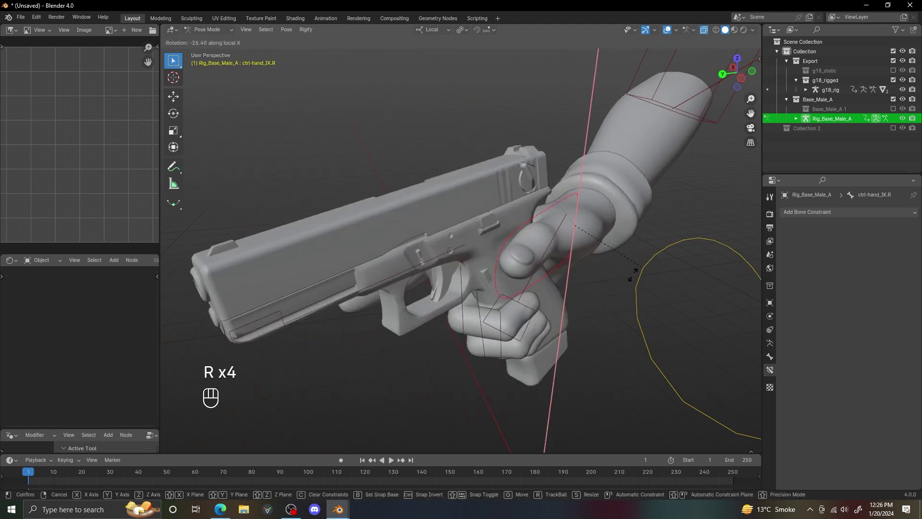
{"action": "right_click", "coordinate": [632, 279]}
Rotate and move the right arm's IK controls to reposition the hand holding the pistol
{"action": "key", "text": "grave"}
{"action": "scroll", "coordinate": [569, 232], "scroll_direction": "down", "scroll_amount": 2}
{"action": "key", "text": "r"}
{"action": "left_click", "coordinate": [554, 225]}
{"action": "key", "text": "g"}
{"action": "left_click", "coordinate": [583, 299]}
{"action": "key", "text": "r"}
{"action": "scroll", "coordinate": [597, 300], "scroll_direction": "up", "scroll_amount": 2}
{"action": "left_click", "coordinate": [551, 324]}
{"action": "scroll", "coordinate": [548, 330], "scroll_direction": "down", "scroll_amount": 2}
{"action": "middle_click_drag", "start_coordinate": [548, 330], "coordinate": [647, 290]}
{"action": "scroll", "coordinate": [648, 290], "scroll_direction": "down", "scroll_amount": 2}
{"action": "left_click", "coordinate": [658, 296]}
Adjust the right arm's pose with the upper arm IK control
{"action": "key", "text": "grave"}
{"action": "key", "text": "g"}
{"action": "right_click", "coordinate": [606, 341]}
{"action": "middle_click_drag", "start_coordinate": [597, 357], "coordinate": [490, 280]}
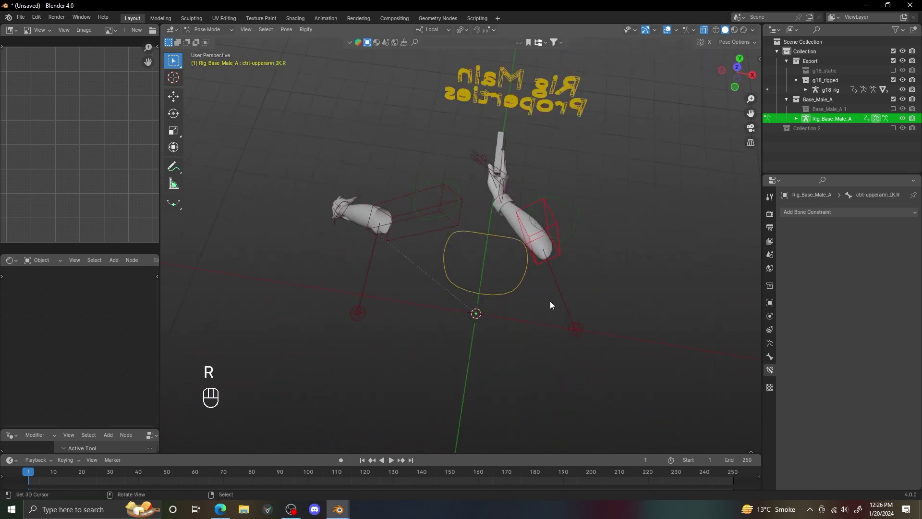
{"action": "key", "text": "g"}
{"action": "left_click", "coordinate": [551, 258]}
Rotate and move the left hand IK control to bring the left hand beside the pistol grip
{"action": "key", "text": "r"}
{"action": "left_click_drag", "start_coordinate": [434, 329], "coordinate": [576, 212], "text": "alt"}
{"action": "key", "text": "r"}
{"action": "left_click", "coordinate": [510, 334]}
{"action": "key", "text": "r"}
{"action": "left_click", "coordinate": [529, 261]}
{"action": "key", "text": "g"}
{"action": "left_click", "coordinate": [532, 262]}
{"action": "key", "text": "r"}
{"action": "left_click", "coordinate": [542, 285]}
{"action": "key", "text": "g"}
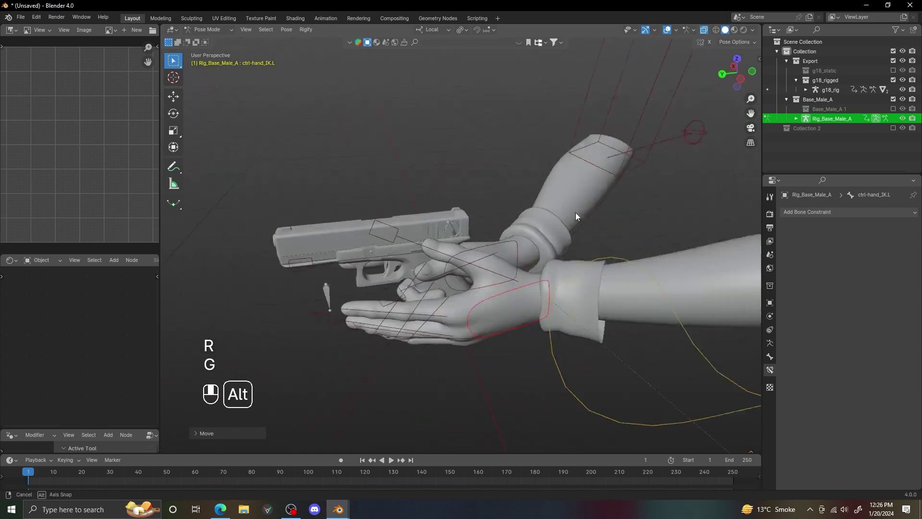
Refine the left hand IK control's rotation and position from the top view so the hand lines up with the pistol
{"action": "key", "text": "r"}
{"action": "left_click", "coordinate": [552, 320]}
{"action": "key", "text": "grave"}
{"action": "key", "text": "g"}
{"action": "left_click", "coordinate": [519, 315]}
{"action": "key", "text": "r"}
{"action": "left_click", "coordinate": [560, 321]}
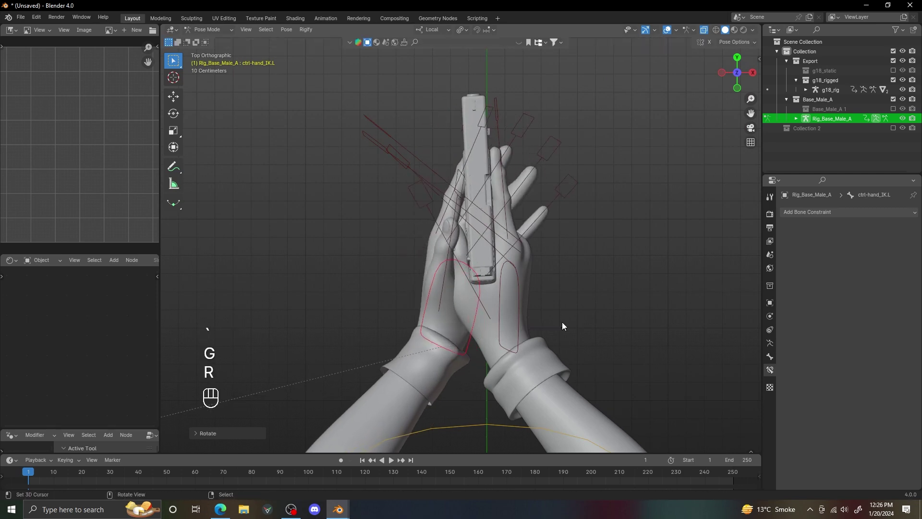
Move the left hand IK control so the open palm sits beneath the pistol's magazine
{"action": "middle_click_drag", "start_coordinate": [561, 322], "coordinate": [547, 231]}
{"action": "key", "text": "g"}
{"action": "key", "text": "g"}
{"action": "left_click", "coordinate": [489, 361]}
{"action": "left_click_drag", "start_coordinate": [490, 357], "coordinate": [586, 309], "text": "alt"}
{"action": "key", "text": "grave"}
{"action": "key", "text": "g"}
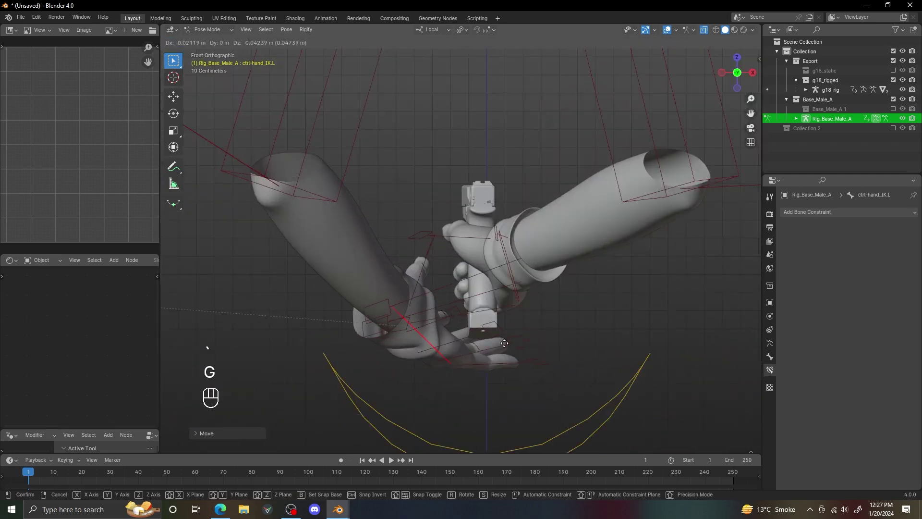
{"action": "left_click_drag", "start_coordinate": [574, 349], "coordinate": [451, 351], "text": "alt"}
{"action": "right_click", "coordinate": [591, 348], "text": "shift"}
{"action": "left_click_drag", "start_coordinate": [623, 375], "coordinate": [522, 339], "text": "alt"}
Rotate and nudge the left hand IK control to angle the supporting hand around the grip
{"action": "key", "text": "r"}
{"action": "left_click", "coordinate": [557, 373]}
{"action": "key", "text": "r"}
{"action": "left_click", "coordinate": [583, 312]}
{"action": "right_click", "coordinate": [522, 339]}
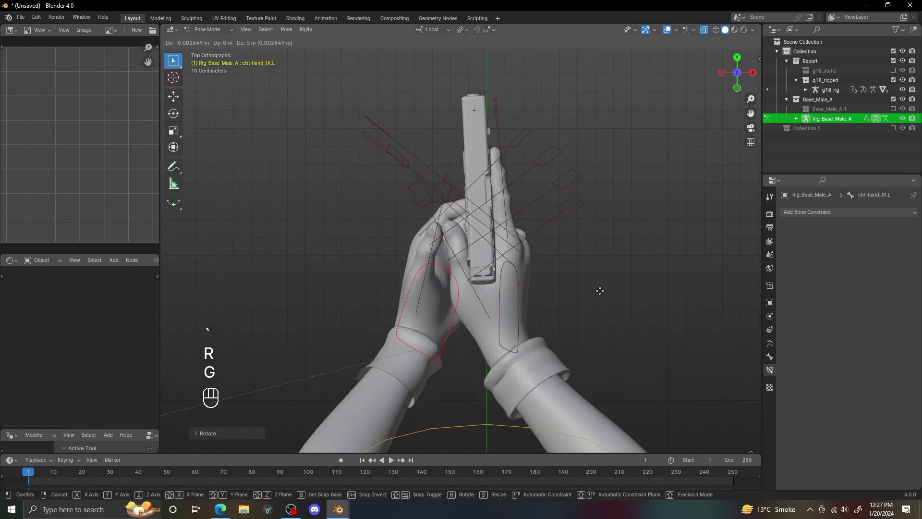
{"action": "left_click", "coordinate": [600, 324]}
{"action": "left_click_drag", "start_coordinate": [600, 324], "coordinate": [552, 284], "text": "alt"}
Examine the reference video frame of the hands and pistol full screen and restore the normal layout
{"action": "key", "text": "KP_0"}
{"action": "key", "text": "ctrl+Tab"}
{"action": "key", "text": "shift+alt+z"}
{"action": "key", "text": "shift+alt+z"}
{"action": "key", "text": "shift+alt+z"}
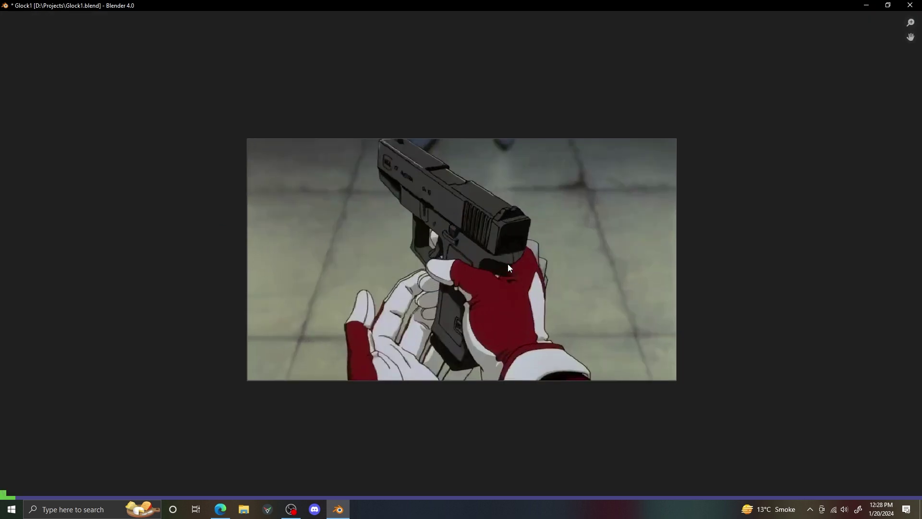
{"action": "scroll", "coordinate": [508, 263], "scroll_direction": "up", "scroll_amount": 1}
{"action": "key", "text": "ctrl+alt+space"}
{"action": "scroll", "coordinate": [250, 216], "scroll_direction": "down", "scroll_amount": 4}
Select the scene camera and view the hands and pistol through it, with overlays shown
{"action": "left_click_drag", "start_coordinate": [490, 283], "coordinate": [573, 238], "text": "alt"}
{"action": "key", "text": "shift+alt+z"}
{"action": "key", "text": "KP_0"}
{"action": "key", "text": "shift+alt+z"}
{"action": "left_click", "coordinate": [401, 187]}
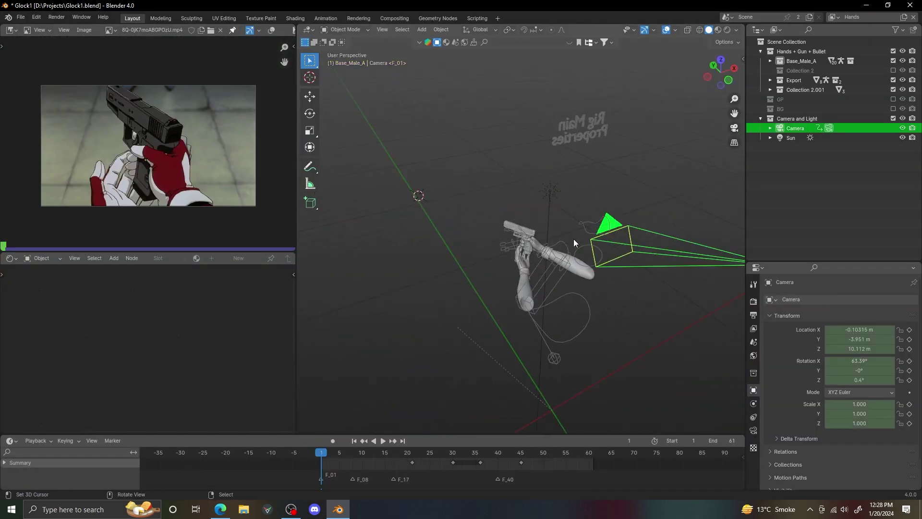
{"action": "key", "text": "KP_0"}
{"action": "key", "text": "shift+alt+z"}
{"action": "scroll", "coordinate": [588, 264], "scroll_direction": "up", "scroll_amount": 1}
{"action": "left_click_drag", "start_coordinate": [602, 301], "coordinate": [594, 289], "text": "alt+shift"}
{"action": "scroll", "coordinate": [557, 284], "scroll_direction": "up", "scroll_amount": 1}
{"action": "key", "text": "shift+alt+z"}
Select Rig_Base_Male_A and switch it to Pose Mode
{"action": "left_click", "coordinate": [538, 250]}
{"action": "left_click_drag", "start_coordinate": [539, 250], "coordinate": [563, 264], "text": "alt+shift"}
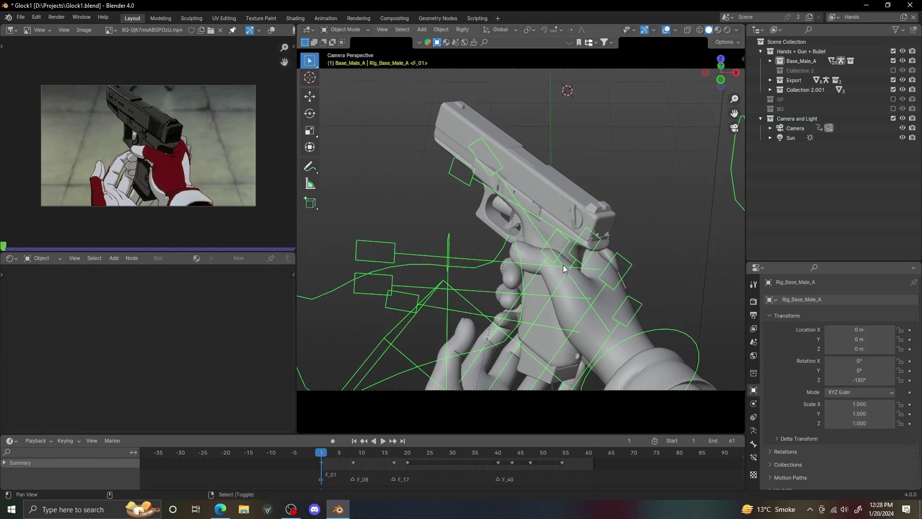
{"action": "key", "text": "ctrl+Tab"}
{"action": "scroll", "coordinate": [547, 294], "scroll_direction": "down", "scroll_amount": 1}
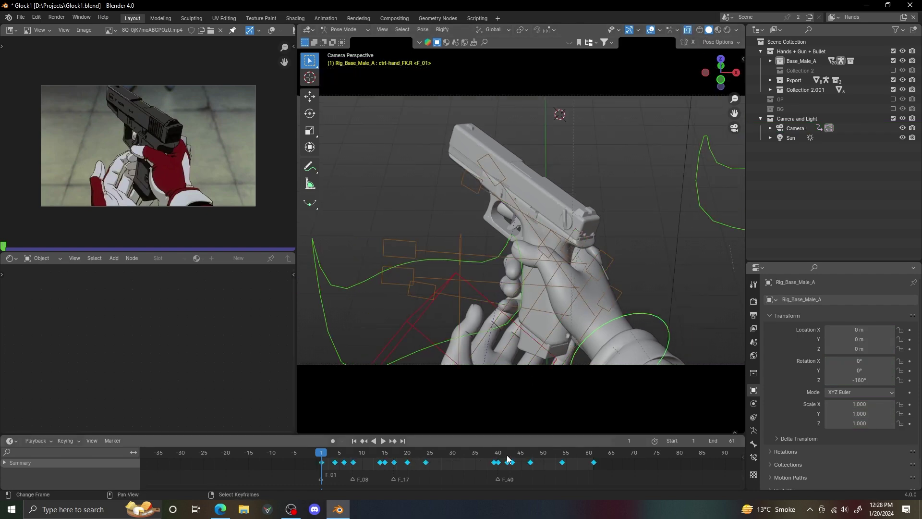
Enlarge the timeline area and hide the viewport overlays
{"action": "left_click_drag", "start_coordinate": [507, 433], "coordinate": [507, 405]}
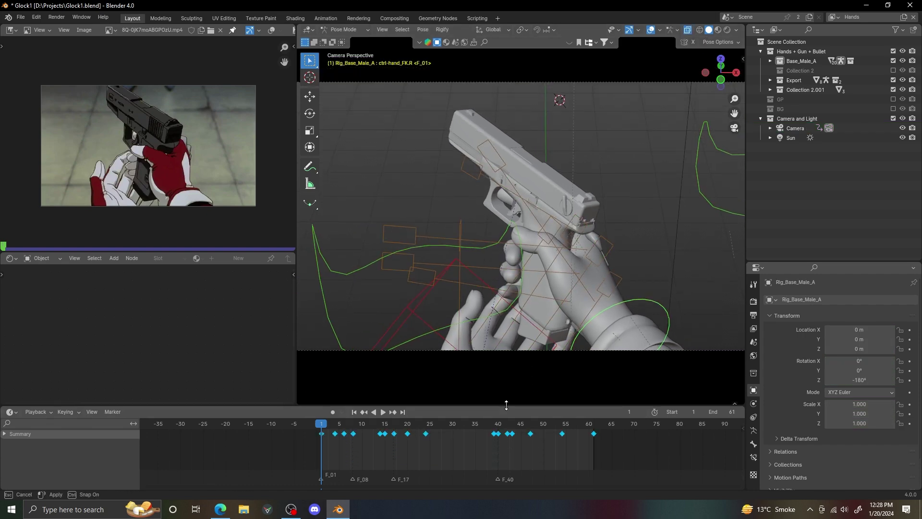
{"action": "key", "text": "shift+alt+z"}
{"action": "scroll", "coordinate": [596, 296], "scroll_direction": "down", "scroll_amount": 1}
Go through the animation's keyframes and compare the hand, pistol and bullet poses with the reference video
{"action": "key", "text": "Up"}
{"action": "key", "text": "Down"}
{"action": "key", "text": "space"}
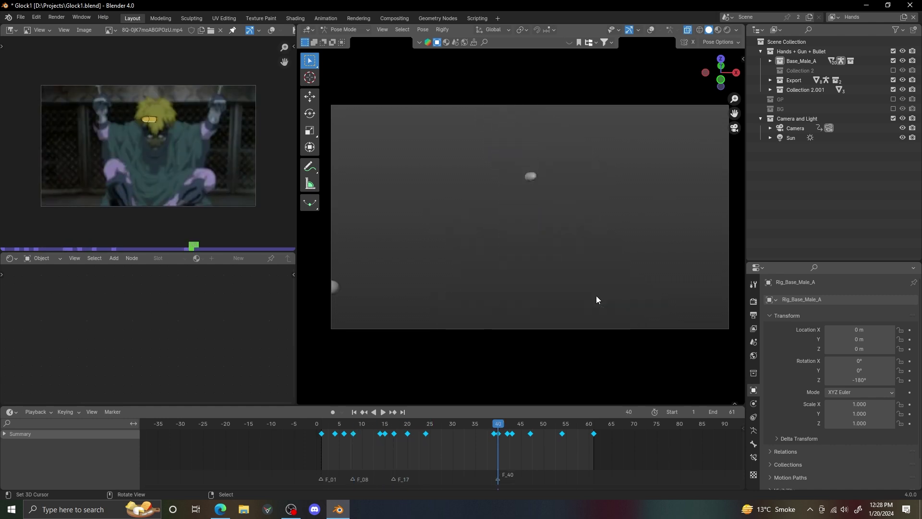
{"action": "key", "text": "Down"}
{"action": "key", "text": "Down"}
{"action": "key", "text": "Down"}
{"action": "key", "text": "Down"}
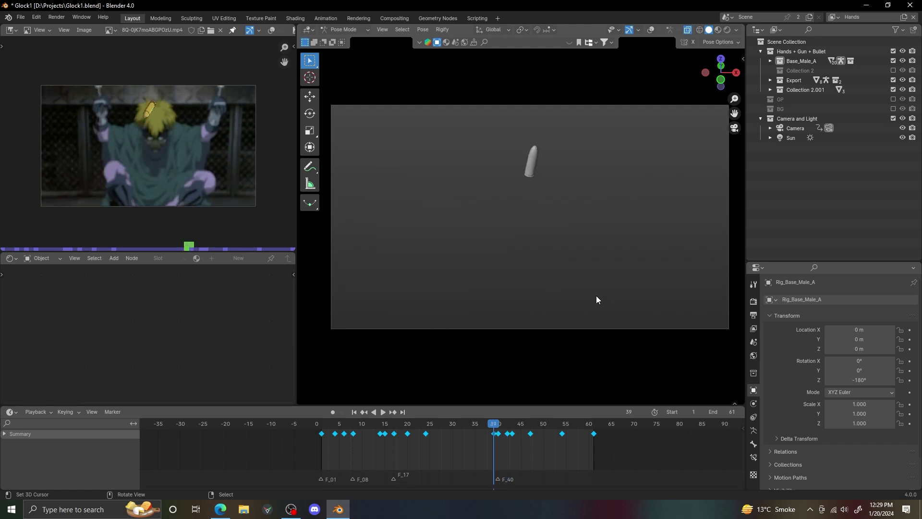
{"action": "key", "text": "Up"}
{"action": "key", "text": "Up"}
{"action": "middle_click_drag", "start_coordinate": [595, 295], "coordinate": [598, 233]}
{"action": "key", "text": "Up"}
{"action": "key", "text": "Up"}
{"action": "key", "text": "Up"}
{"action": "key", "text": "KP_0"}
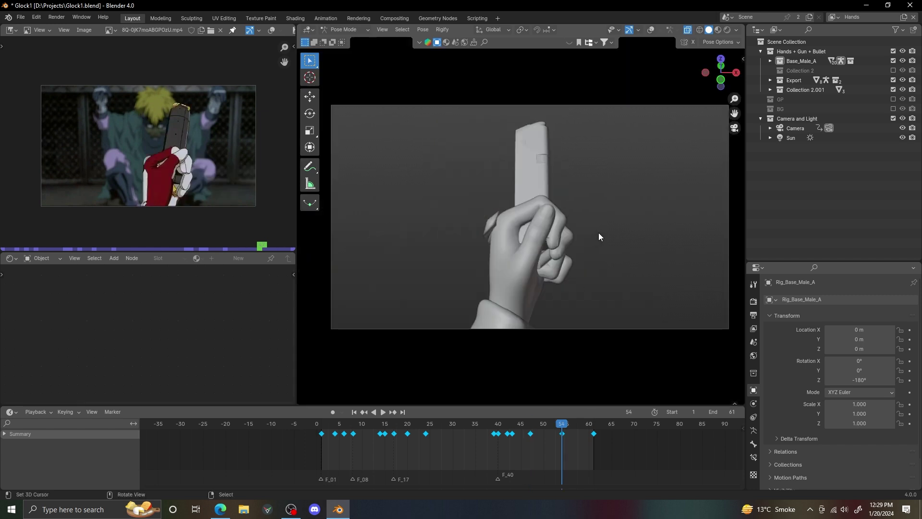
{"action": "key", "text": "Up"}
{"action": "key", "text": "Down"}
{"action": "key", "text": "Down"}
{"action": "key", "text": "Down"}
{"action": "key", "text": "Down"}
{"action": "key", "text": "Down"}
{"action": "key", "text": "Down"}
{"action": "key", "text": "Down"}
{"action": "key", "text": "Down"}
{"action": "key", "text": "Down"}
{"action": "key", "text": "Down"}
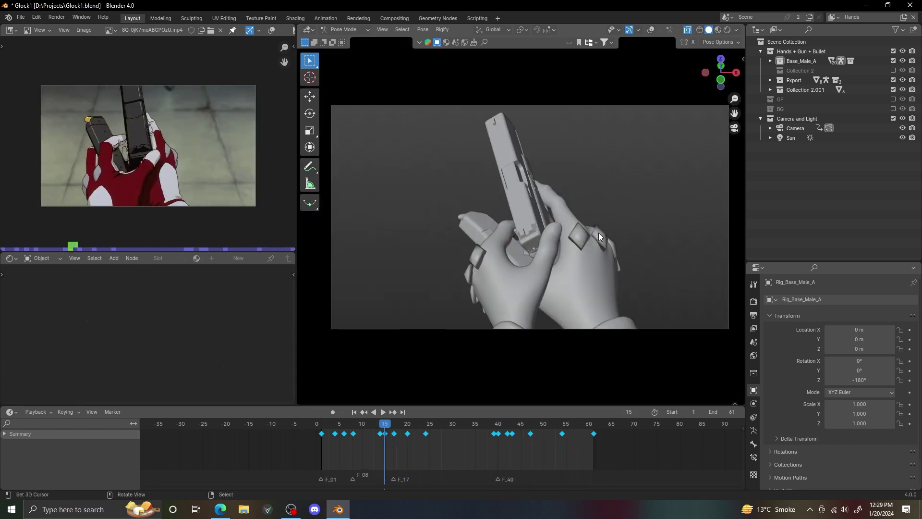
Play back the animation in the camera view and return to frame 1
{"action": "key", "text": "space"}
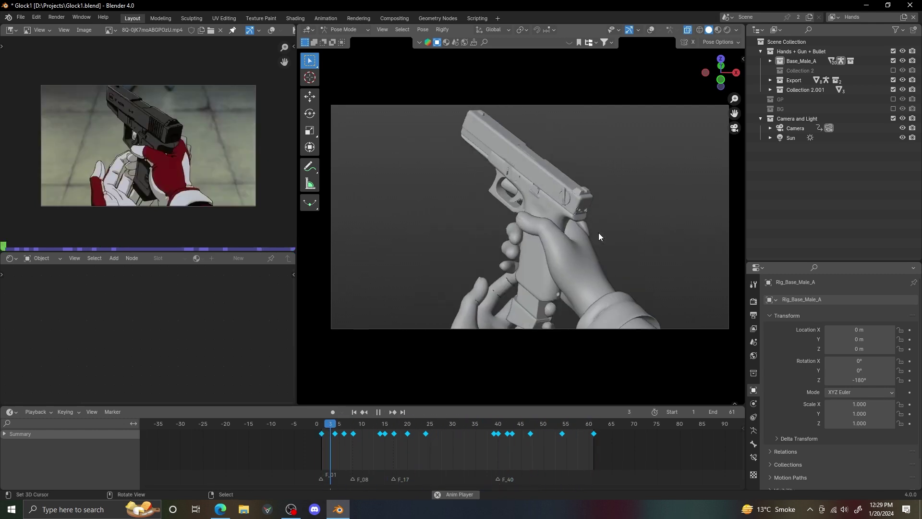
{"action": "key", "text": "space"}
{"action": "left_click_drag", "start_coordinate": [438, 434], "coordinate": [321, 434]}
{"action": "middle_click_drag", "start_coordinate": [425, 393], "coordinate": [414, 405], "text": "shift"}
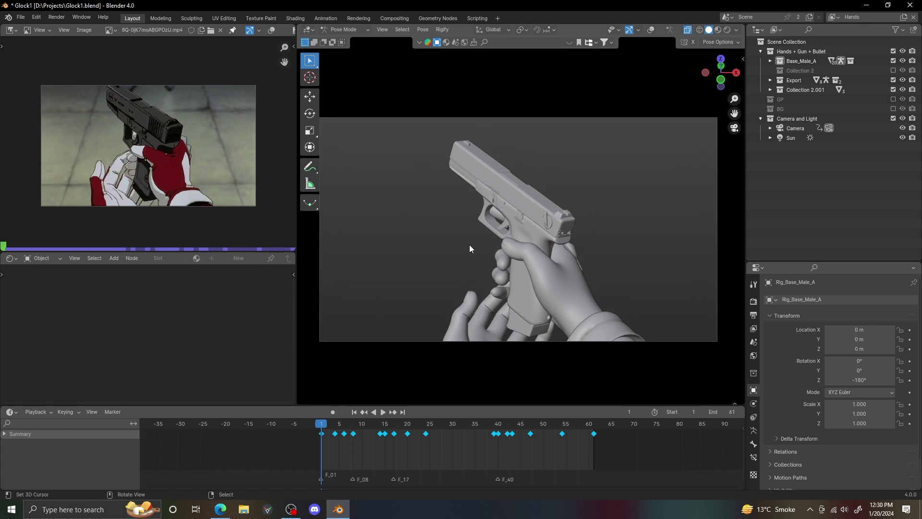
{"action": "left_click_drag", "start_coordinate": [297, 204], "coordinate": [264, 203]}
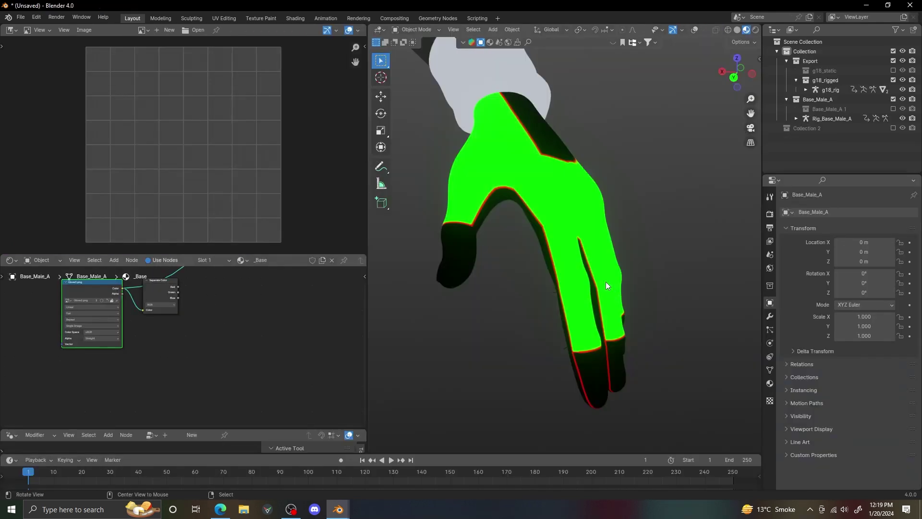
Preview the Separate Color node's red channel of the glove texture on the hand mesh
{"action": "middle_click_drag", "start_coordinate": [572, 282], "coordinate": [610, 265]}
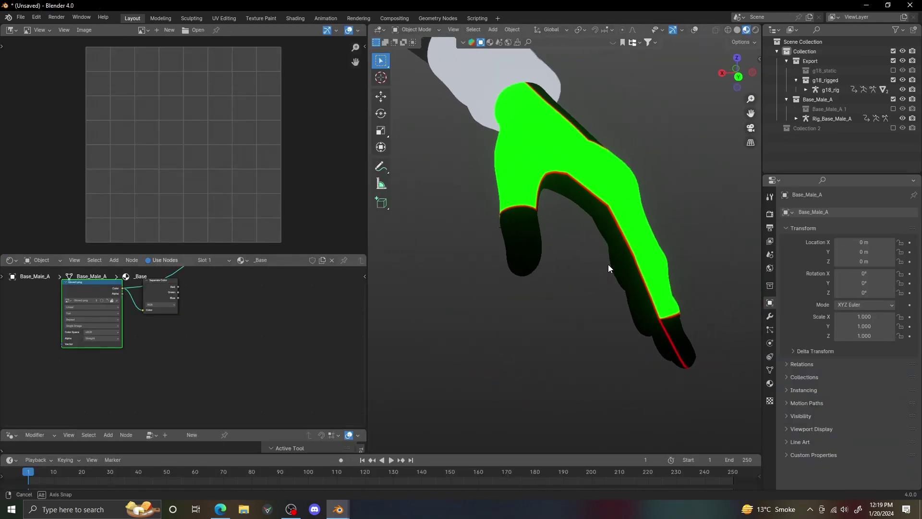
{"action": "left_click_drag", "start_coordinate": [177, 300], "coordinate": [193, 339], "text": "alt"}
{"action": "scroll", "coordinate": [200, 345], "scroll_direction": "up", "scroll_amount": 2}
{"action": "left_click", "coordinate": [163, 314], "text": "ctrl+shift"}
{"action": "middle_click_drag", "start_coordinate": [497, 224], "coordinate": [525, 169]}
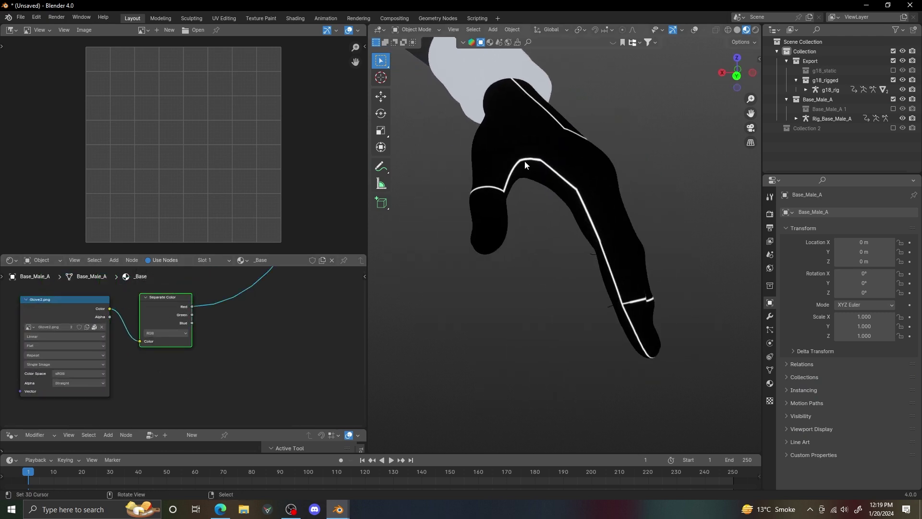
Preview the other Separate Color channels and the full glove texture on the hand from several angles
{"action": "left_click", "coordinate": [209, 321], "text": "ctrl+shift"}
{"action": "middle_click_drag", "start_coordinate": [568, 228], "coordinate": [542, 199]}
{"action": "left_click", "coordinate": [192, 309], "text": "ctrl+shift"}
{"action": "mouse_move", "coordinate": [558, 290]}
{"action": "middle_mouse_down"}
{"action": "mouse_move", "coordinate": [531, 300]}
{"action": "mouse_move", "coordinate": [553, 275]}
{"action": "middle_mouse_up"}
{"action": "middle_click_drag", "start_coordinate": [598, 307], "coordinate": [543, 286]}
{"action": "left_click", "coordinate": [73, 304], "text": "ctrl+shift"}
{"action": "left_click", "coordinate": [160, 307], "text": "ctrl+shift"}
{"action": "left_click", "coordinate": [159, 306], "text": "ctrl+shift"}
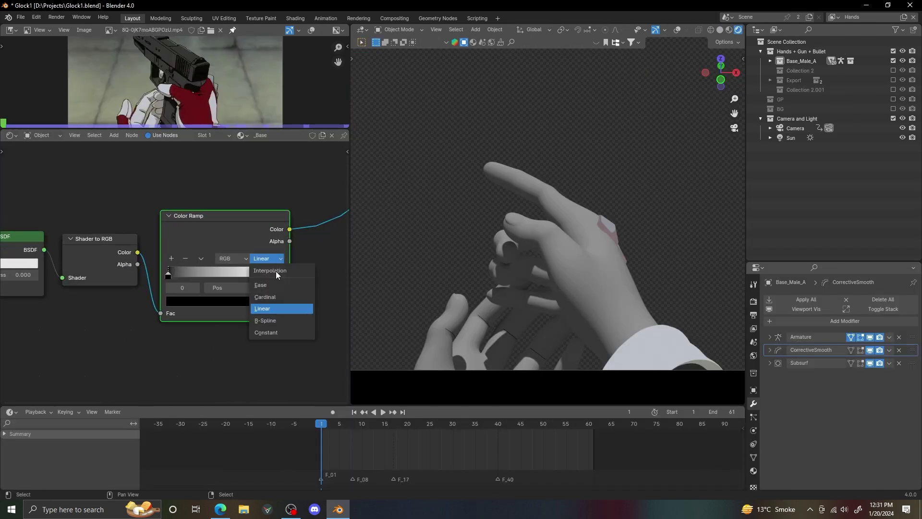
Set the Color Ramp interpolation to Constant and move its white stop to about 0.150
{"action": "left_click", "coordinate": [275, 332]}
{"action": "left_click_drag", "start_coordinate": [281, 273], "coordinate": [178, 276]}
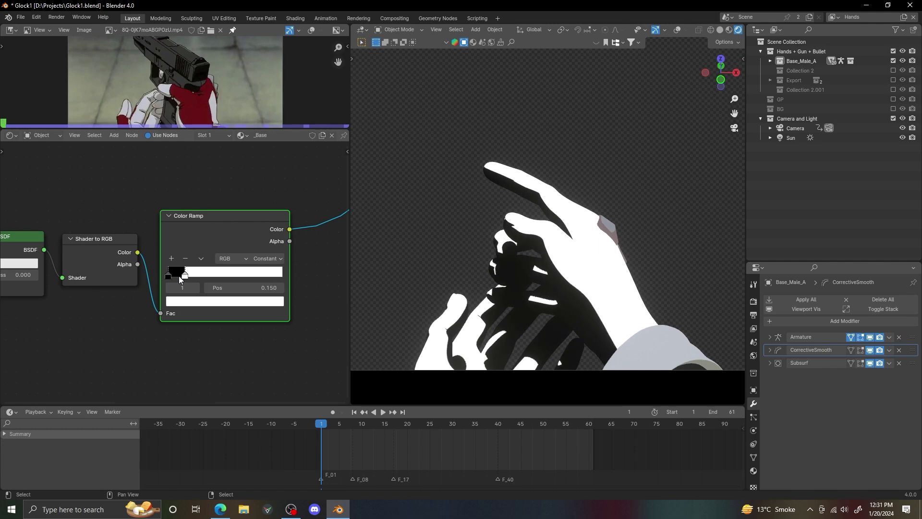
Rotate the Sun light to adjust the shadows on the hands and return to the camera view
{"action": "middle_click_drag", "start_coordinate": [596, 236], "coordinate": [522, 209]}
{"action": "right_click", "coordinate": [602, 179]}
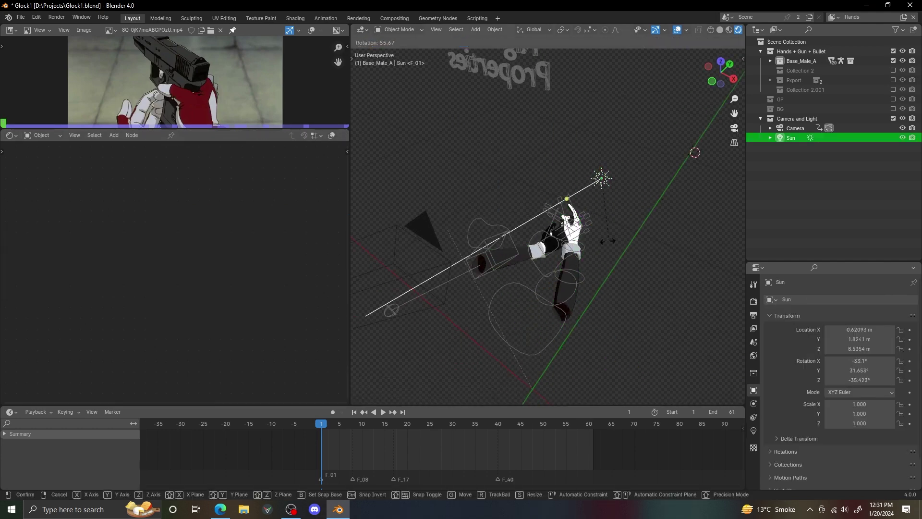
{"action": "left_click", "coordinate": [600, 243]}
{"action": "key", "text": "KP_0"}
Reselect the hands mesh and fine-tune the position of the white stop on its Color Ramp
{"action": "right_click", "coordinate": [593, 265]}
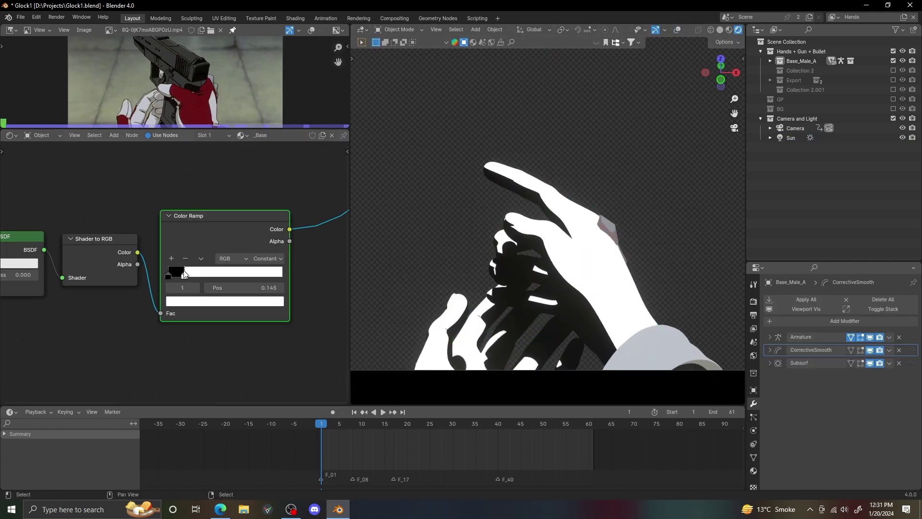
{"action": "left_click_drag", "start_coordinate": [185, 275], "coordinate": [186, 275]}
{"action": "scroll", "coordinate": [190, 229], "scroll_direction": "down", "scroll_amount": 9}
{"action": "middle_click_drag", "start_coordinate": [205, 268], "coordinate": [274, 277]}
{"action": "scroll", "coordinate": [273, 277], "scroll_direction": "up", "scroll_amount": 5}
{"action": "scroll", "coordinate": [187, 267], "scroll_direction": "down", "scroll_amount": 9}
{"action": "middle_click_drag", "start_coordinate": [99, 321], "coordinate": [168, 287]}
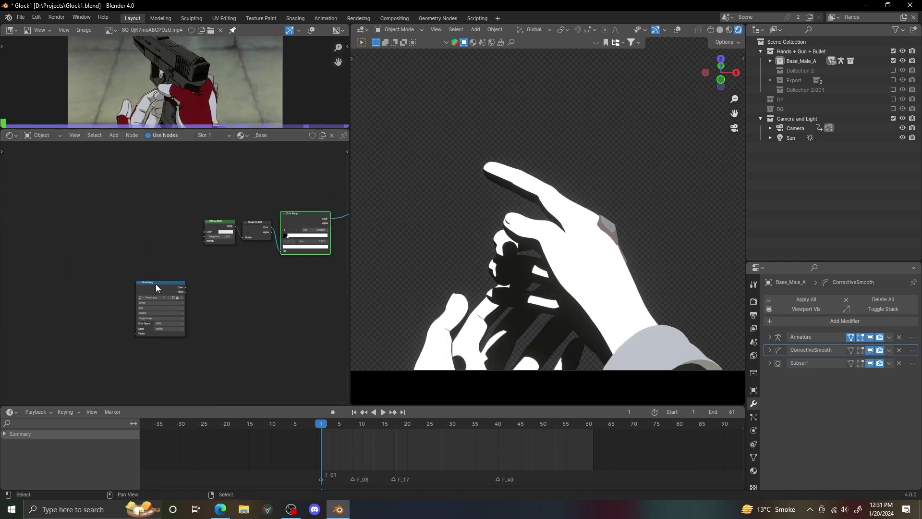
{"action": "left_click_drag", "start_coordinate": [166, 288], "coordinate": [158, 306]}
{"action": "middle_click_drag", "start_coordinate": [218, 294], "coordinate": [190, 282]}
{"action": "scroll", "coordinate": [191, 276], "scroll_direction": "up", "scroll_amount": 2}
{"action": "key", "text": "shift+a"}
{"action": "type", "text": "sep"}
{"action": "key", "text": "Return"}
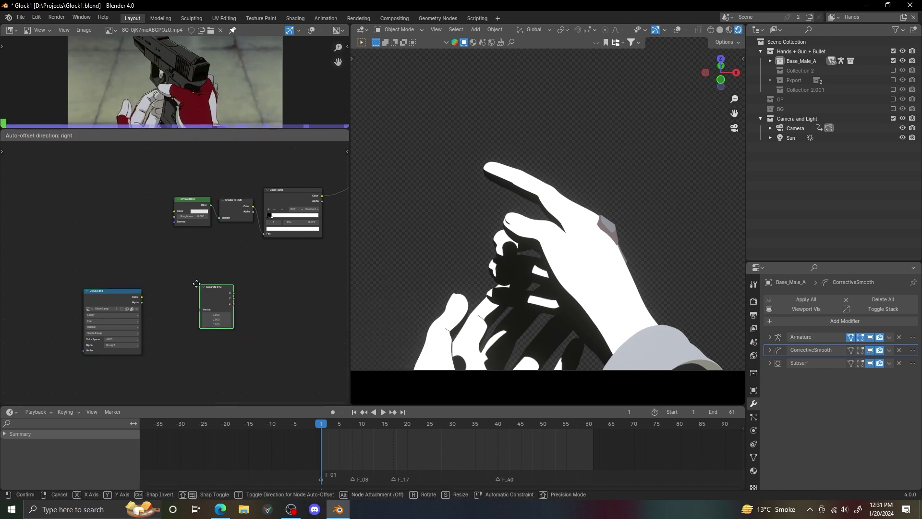
{"action": "left_click", "coordinate": [176, 284]}
{"action": "scroll", "coordinate": [173, 300], "scroll_direction": "up", "scroll_amount": 3}
{"action": "left_click", "coordinate": [117, 298], "text": "ctrl+shift"}
{"action": "left_click_drag", "start_coordinate": [168, 297], "coordinate": [138, 315]}
{"action": "scroll", "coordinate": [249, 305], "scroll_direction": "up", "scroll_amount": 2}
{"action": "left_click", "coordinate": [200, 306]}
{"action": "key", "text": "x"}
Add a Separate Color node fed by the glove texture's color and preview its Green channel on the hands
{"action": "key", "text": "shift+a"}
{"action": "left_click", "coordinate": [194, 296]}
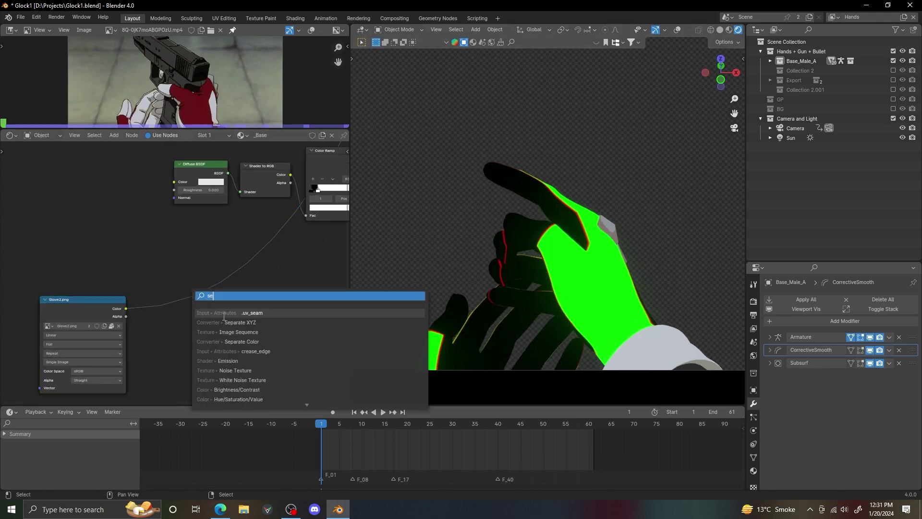
{"action": "left_click", "coordinate": [218, 340]}
{"action": "left_click", "coordinate": [162, 296]}
{"action": "scroll", "coordinate": [377, 307], "scroll_direction": "up", "scroll_amount": 1}
{"action": "left_click", "coordinate": [179, 307], "text": "ctrl+shift"}
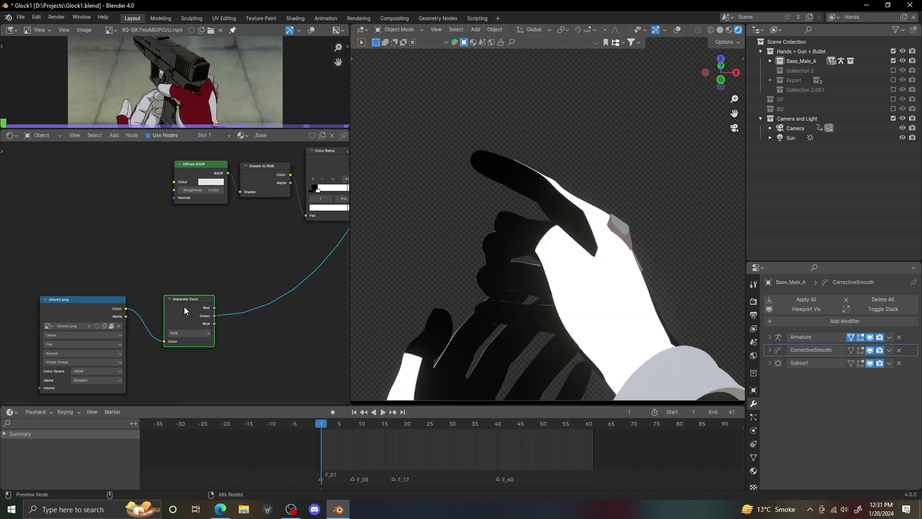
Add a Mix Color node with the Green channel driving its factor
{"action": "key", "text": "shift+a"}
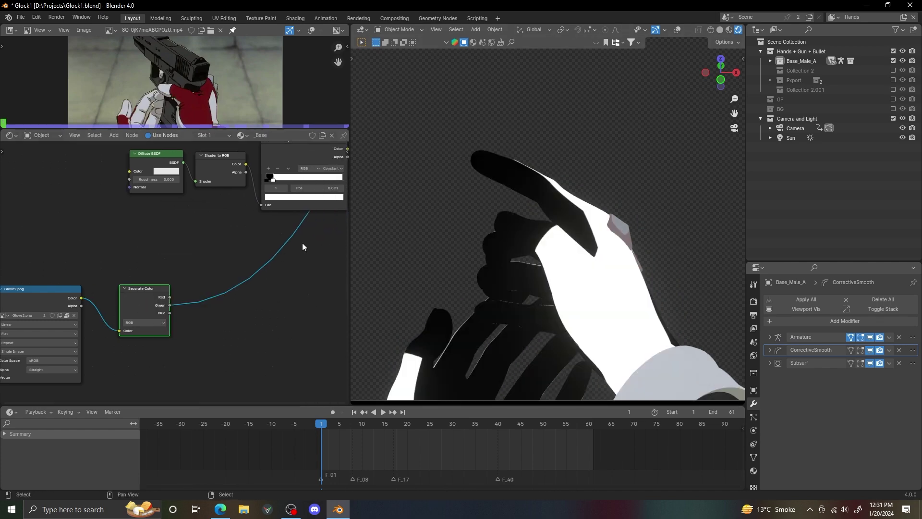
{"action": "key", "text": "shift+a"}
{"action": "type", "text": "mix"}
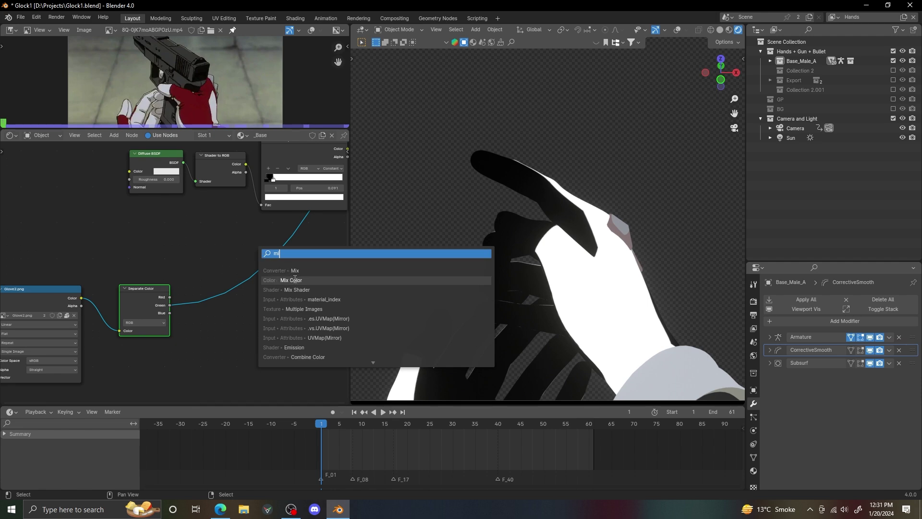
{"action": "key", "text": "Return"}
{"action": "left_click", "coordinate": [234, 341]}
{"action": "scroll", "coordinate": [234, 342], "scroll_direction": "up", "scroll_amount": 1}
Sample the Mix node's colors from the reference gloves: pale grey-white for A and dark red for B
{"action": "left_click_drag", "start_coordinate": [232, 339], "coordinate": [231, 330]}
{"action": "key", "text": "e"}
{"action": "left_click", "coordinate": [201, 110]}
{"action": "left_click_drag", "start_coordinate": [278, 350], "coordinate": [277, 349]}
{"action": "key", "text": "e"}
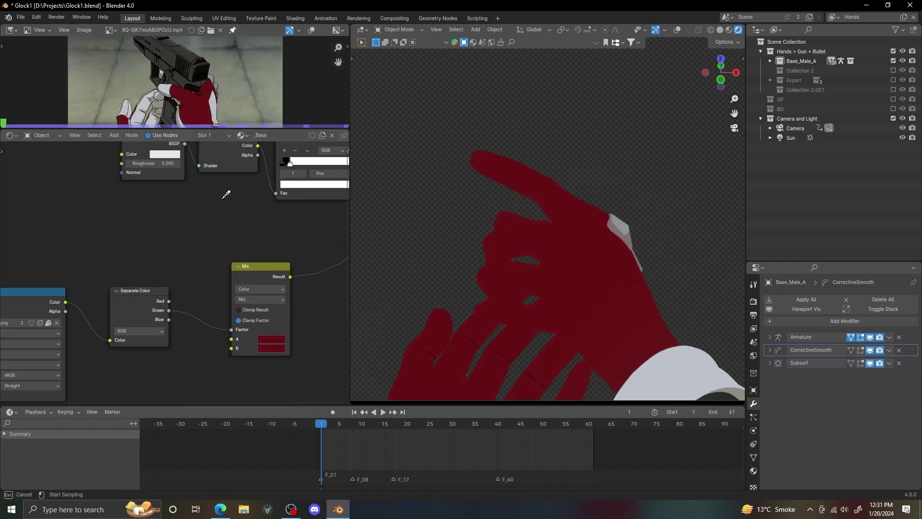
{"action": "left_click", "coordinate": [150, 115]}
{"action": "scroll", "coordinate": [552, 260], "scroll_direction": "down", "scroll_amount": 4}
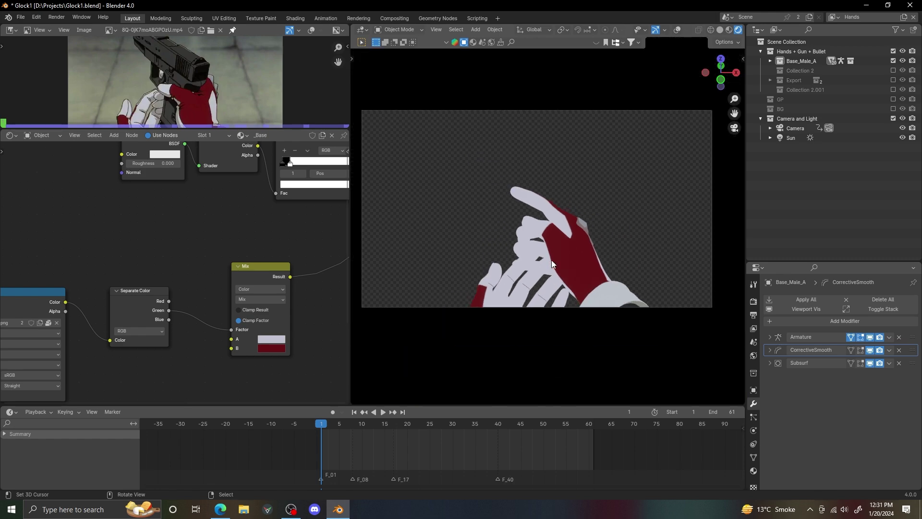
{"action": "scroll", "coordinate": [551, 261], "scroll_direction": "up", "scroll_amount": 3}
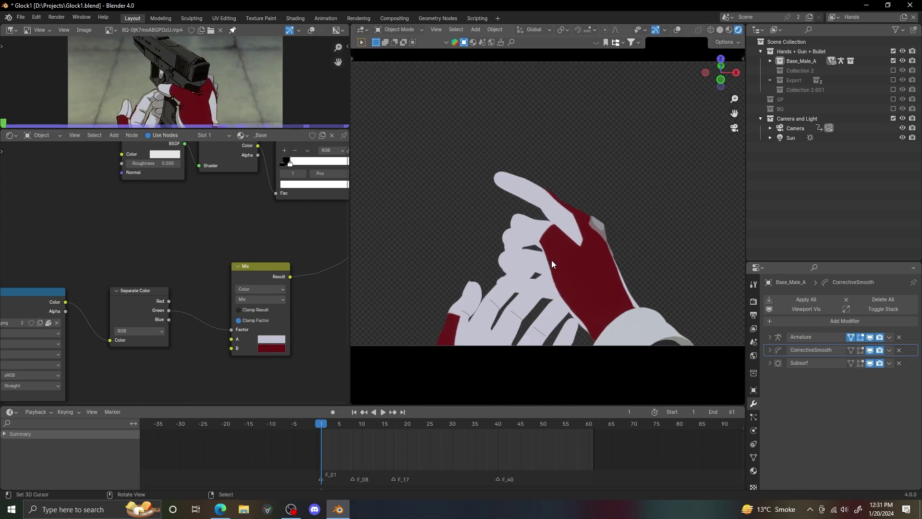
{"action": "scroll", "coordinate": [244, 293], "scroll_direction": "down", "scroll_amount": 2}
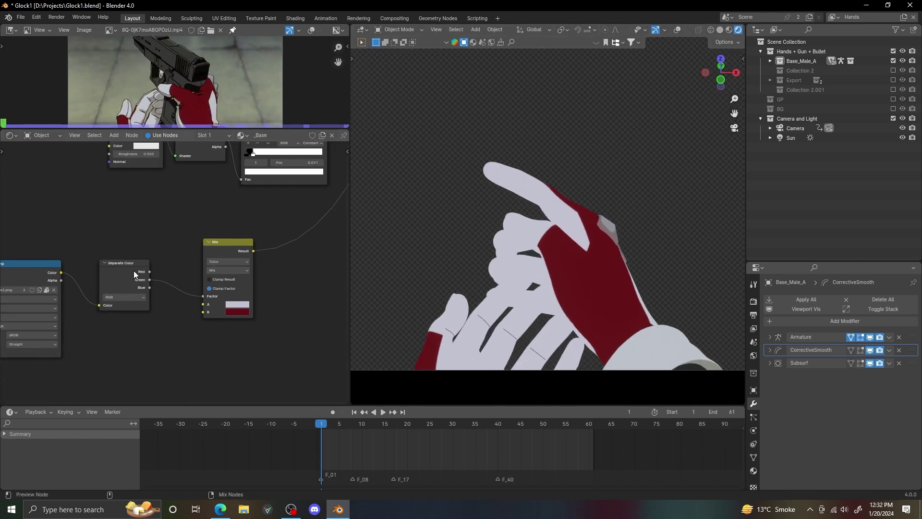
Preview the separated channels, then combine the glove colors with the Red channel in a second Mix node set to Multiply, factor 1.000
{"action": "left_click", "coordinate": [134, 270], "text": "ctrl+shift"}
{"action": "left_click", "coordinate": [133, 270], "text": "ctrl+shift"}
{"action": "left_click", "coordinate": [137, 280], "text": "ctrl+shift"}
{"action": "left_click", "coordinate": [137, 281], "text": "ctrl+shift"}
{"action": "middle_click_drag", "start_coordinate": [249, 262], "coordinate": [226, 282]}
{"action": "key", "text": "shift+a"}
{"action": "type", "text": "c"}
{"action": "key", "text": "Escape"}
{"action": "left_click", "coordinate": [217, 271]}
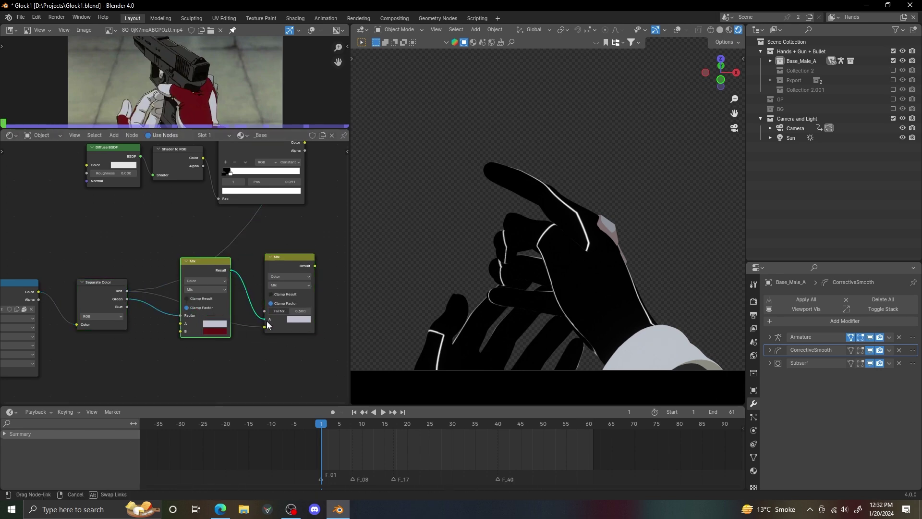
{"action": "left_click", "coordinate": [281, 322]}
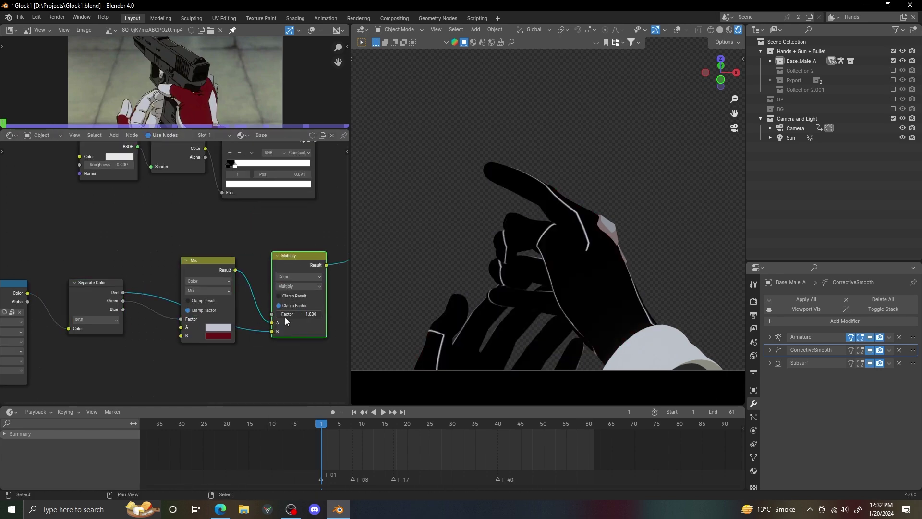
Insert an Invert Color node between the Red channel and the Multiply node's B input, and space out the Mix and Multiply nodes
{"action": "scroll", "coordinate": [196, 265], "scroll_direction": "up", "scroll_amount": 1}
{"action": "key", "text": "shift+a"}
{"action": "type", "text": "invert"}
{"action": "key", "text": "Return"}
{"action": "left_click", "coordinate": [217, 256]}
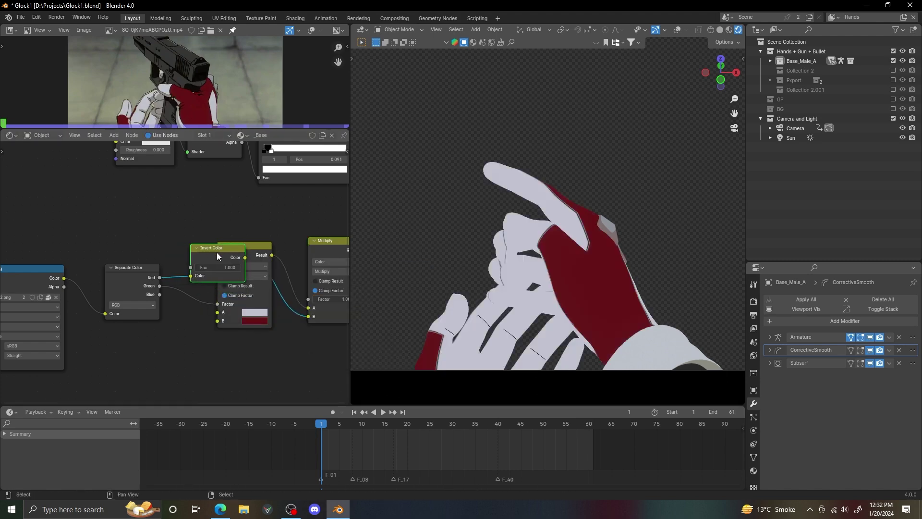
{"action": "left_click", "coordinate": [264, 245]}
{"action": "left_click", "coordinate": [318, 288], "text": "shift"}
{"action": "middle_click_drag", "start_coordinate": [294, 317], "coordinate": [168, 310]}
{"action": "key", "text": "g"}
{"action": "left_click", "coordinate": [213, 310]}
{"action": "scroll", "coordinate": [290, 294], "scroll_direction": "up", "scroll_amount": 1}
{"action": "left_click_drag", "start_coordinate": [278, 296], "coordinate": [283, 296]}
{"action": "scroll", "coordinate": [555, 261], "scroll_direction": "up", "scroll_amount": 4}
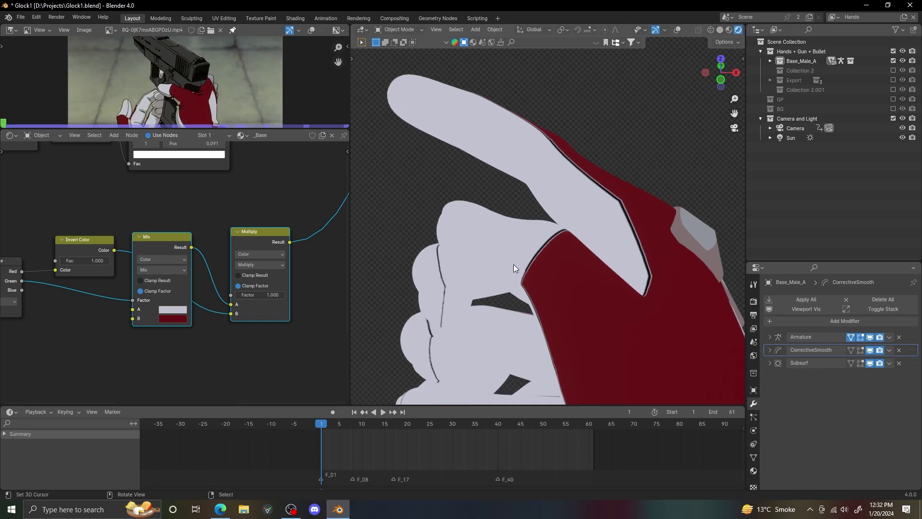
Insert a Color Ramp after Invert Color and move its black stop close to the white one to strengthen the seam lines
{"action": "middle_click_drag", "start_coordinate": [159, 296], "coordinate": [206, 307]}
{"action": "key", "text": "g"}
{"action": "left_click", "coordinate": [326, 316]}
{"action": "key", "text": "shift+a"}
{"action": "type", "text": "c"}
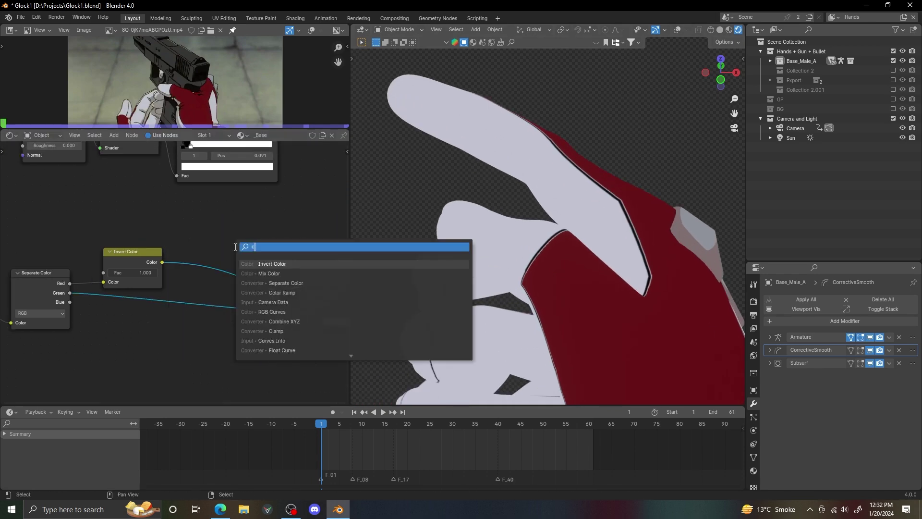
{"action": "left_click", "coordinate": [282, 293]}
{"action": "left_click", "coordinate": [196, 201]}
{"action": "left_click_drag", "start_coordinate": [205, 249], "coordinate": [211, 249]}
{"action": "left_click_drag", "start_coordinate": [296, 259], "coordinate": [301, 259]}
{"action": "scroll", "coordinate": [621, 268], "scroll_direction": "down", "scroll_amount": 5}
{"action": "scroll", "coordinate": [259, 310], "scroll_direction": "down", "scroll_amount": 3}
Move the Mix and Multiply nodes clear of the new Color Ramp and check the gloves in the camera view
{"action": "middle_click_drag", "start_coordinate": [260, 310], "coordinate": [176, 309]}
{"action": "left_click_drag", "start_coordinate": [227, 229], "coordinate": [298, 294]}
{"action": "key", "text": "g"}
{"action": "left_click", "coordinate": [268, 329]}
{"action": "middle_click_drag", "start_coordinate": [269, 329], "coordinate": [203, 343]}
{"action": "left_click_drag", "start_coordinate": [283, 320], "coordinate": [274, 320]}
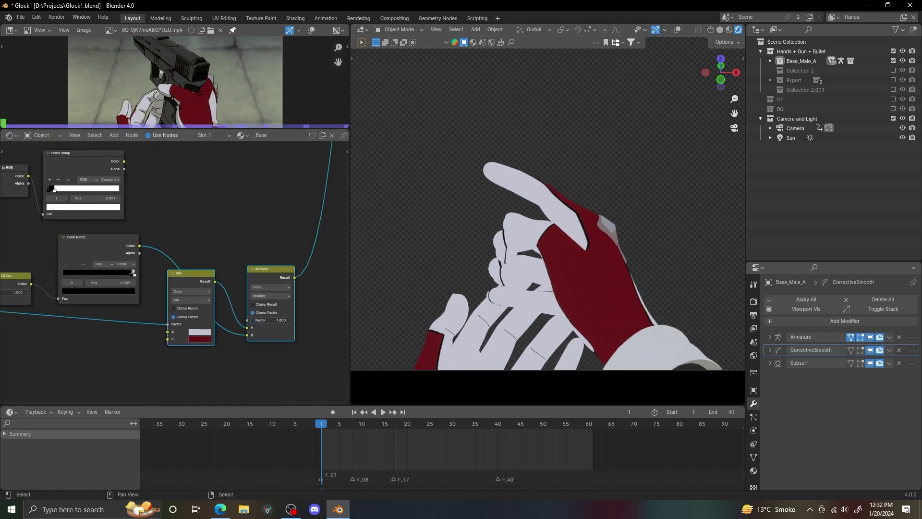
{"action": "scroll", "coordinate": [214, 313], "scroll_direction": "down", "scroll_amount": 1}
{"action": "scroll", "coordinate": [215, 313], "scroll_direction": "up", "scroll_amount": 1}
{"action": "middle_click_drag", "start_coordinate": [489, 290], "coordinate": [508, 260], "text": "shift"}
{"action": "scroll", "coordinate": [528, 245], "scroll_direction": "down", "scroll_amount": 4}
{"action": "scroll", "coordinate": [555, 228], "scroll_direction": "up", "scroll_amount": 1}
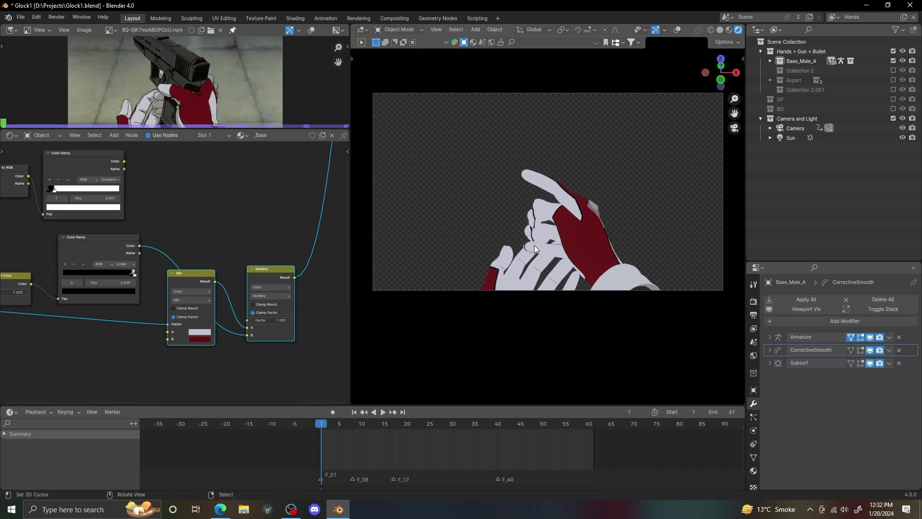
{"action": "middle_click_drag", "start_coordinate": [555, 229], "coordinate": [560, 258], "text": "shift"}
{"action": "scroll", "coordinate": [185, 263], "scroll_direction": "down", "scroll_amount": 3}
Duplicate the Multiply node, use it to combine the glove result with the shadow Color Ramp, and lower its factor
{"action": "middle_click_drag", "start_coordinate": [107, 269], "coordinate": [122, 284]}
{"action": "left_click", "coordinate": [277, 292]}
{"action": "key", "text": "shift+d"}
{"action": "left_click", "coordinate": [311, 263]}
{"action": "left_click_drag", "start_coordinate": [311, 306], "coordinate": [311, 307]}
{"action": "middle_click_drag", "start_coordinate": [285, 283], "coordinate": [194, 288]}
{"action": "scroll", "coordinate": [193, 288], "scroll_direction": "up", "scroll_amount": 5}
{"action": "left_click_drag", "start_coordinate": [262, 312], "coordinate": [235, 311]}
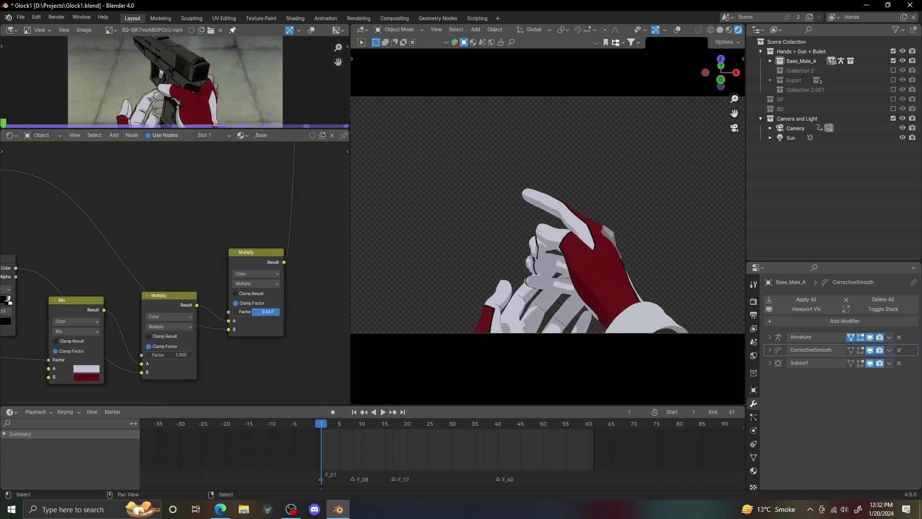
Fine-tune the second Multiply node's factor to match the strength of the reference glove shadows
{"action": "scroll", "coordinate": [517, 314], "scroll_direction": "up", "scroll_amount": 4}
{"action": "middle_click_drag", "start_coordinate": [517, 314], "coordinate": [518, 202], "text": "shift"}
{"action": "mouse_move", "coordinate": [247, 311]}
{"action": "left_mouse_down"}
{"action": "mouse_move", "coordinate": [232, 311]}
{"action": "mouse_move", "coordinate": [248, 311]}
{"action": "left_mouse_up"}
{"action": "scroll", "coordinate": [576, 231], "scroll_direction": "down", "scroll_amount": 6}
{"action": "middle_click_drag", "start_coordinate": [602, 218], "coordinate": [603, 260], "text": "shift"}
{"action": "scroll", "coordinate": [609, 257], "scroll_direction": "up", "scroll_amount": 1}
{"action": "scroll", "coordinate": [216, 287], "scroll_direction": "down", "scroll_amount": 6}
{"action": "left_click_drag", "start_coordinate": [178, 289], "coordinate": [228, 290], "text": "alt"}
{"action": "scroll", "coordinate": [230, 300], "scroll_direction": "up", "scroll_amount": 3}
{"action": "left_click_drag", "start_coordinate": [309, 302], "coordinate": [304, 302]}
{"action": "scroll", "coordinate": [229, 326], "scroll_direction": "up", "scroll_amount": 1}
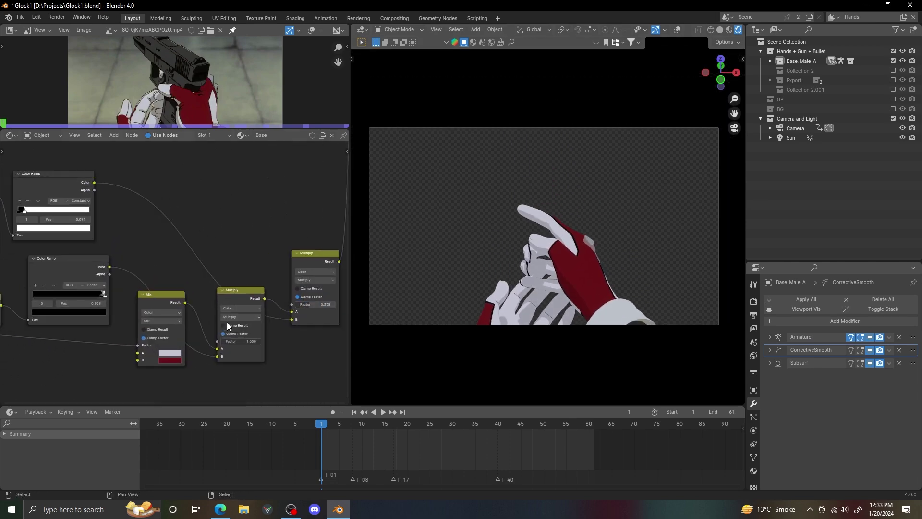
{"action": "scroll", "coordinate": [604, 319], "scroll_direction": "up", "scroll_amount": 2}
{"action": "scroll", "coordinate": [641, 276], "scroll_direction": "down", "scroll_amount": 2}
{"action": "middle_click_drag", "start_coordinate": [604, 318], "coordinate": [621, 295], "text": "shift"}
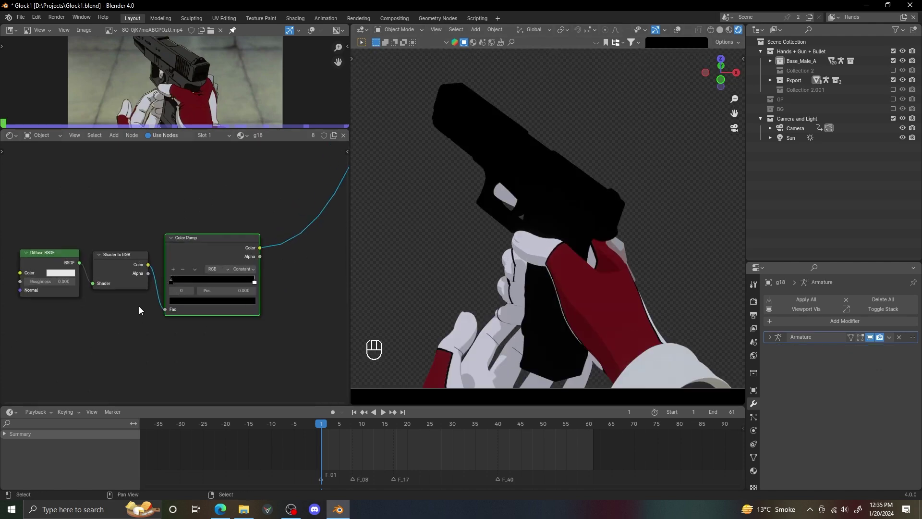
Move the white stop of the pistol material's Color Ramp toward the black stop to bring out the lit surfaces
{"action": "scroll", "coordinate": [163, 299], "scroll_direction": "up", "scroll_amount": 3}
{"action": "mouse_move", "coordinate": [261, 284]}
{"action": "left_mouse_down"}
{"action": "mouse_move", "coordinate": [245, 284]}
{"action": "mouse_move", "coordinate": [265, 290]}
{"action": "left_mouse_up"}
{"action": "left_click_drag", "start_coordinate": [274, 290], "coordinate": [171, 323]}
Route the pistol's normal texture through a Normal Map node into the Diffuse BSDF's Normal input
{"action": "left_click_drag", "start_coordinate": [38, 307], "coordinate": [195, 294], "text": "alt"}
{"action": "left_click_drag", "start_coordinate": [113, 319], "coordinate": [118, 272], "text": "ctrl+alt"}
{"action": "left_click_drag", "start_coordinate": [91, 290], "coordinate": [168, 269], "text": "alt"}
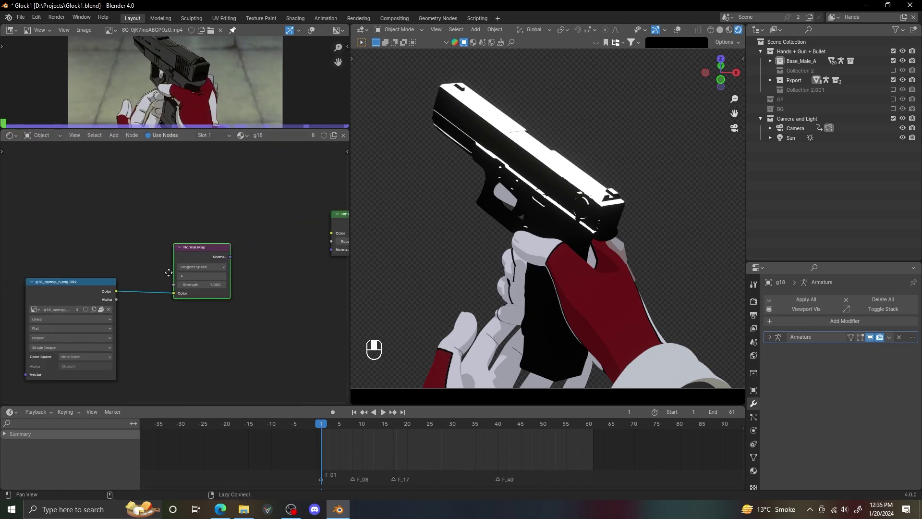
{"action": "left_click_drag", "start_coordinate": [242, 265], "coordinate": [131, 286], "text": "alt"}
{"action": "left_click_drag", "start_coordinate": [271, 301], "coordinate": [14, 331], "text": "alt"}
Readjust the white stop on the pistol's shading Color Ramp to position 0.140
{"action": "scroll", "coordinate": [166, 296], "scroll_direction": "up", "scroll_amount": 3}
{"action": "left_click_drag", "start_coordinate": [98, 310], "coordinate": [81, 309]}
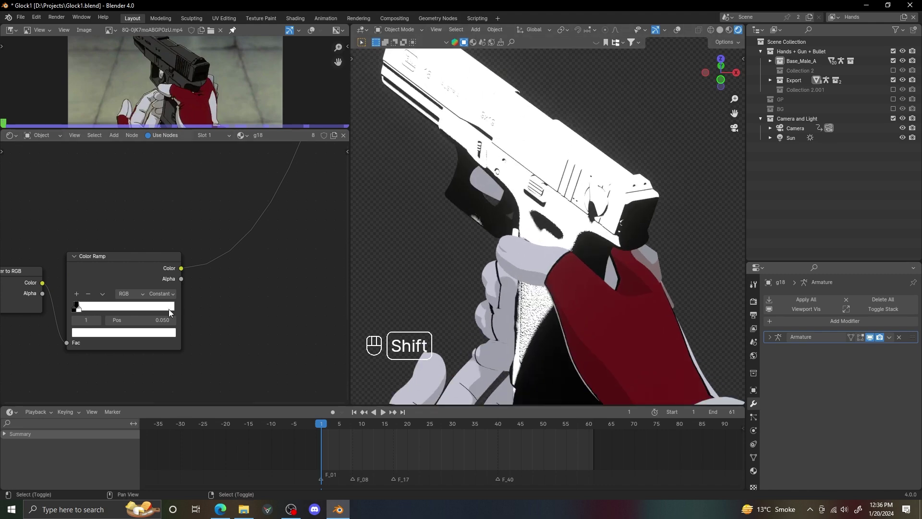
{"action": "left_click_drag", "start_coordinate": [165, 320], "coordinate": [207, 320], "text": "shift"}
{"action": "scroll", "coordinate": [384, 259], "scroll_direction": "down", "scroll_amount": 1}
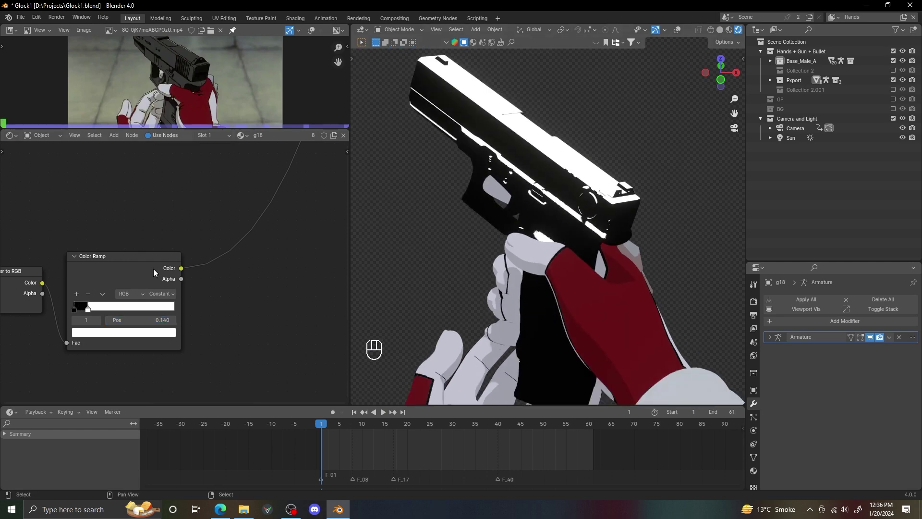
Add a Layer Weight node below the pistol's shading nodes
{"action": "scroll", "coordinate": [338, 255], "scroll_direction": "down", "scroll_amount": 9}
{"action": "middle_click_drag", "start_coordinate": [164, 312], "coordinate": [200, 261]}
{"action": "key", "text": "shift+a"}
{"action": "type", "text": "layer"}
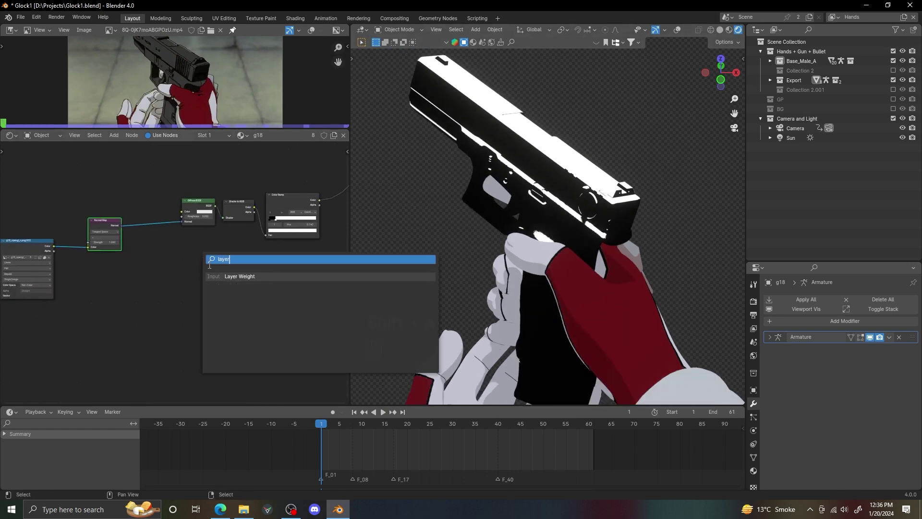
{"action": "key", "text": "Return"}
{"action": "left_click", "coordinate": [175, 288]}
Duplicate the Color Ramp for the Layer Weight's Fresnel output, set its white stop to 0.181 and preview it
{"action": "left_click", "coordinate": [284, 204]}
{"action": "key", "text": "shift+d"}
{"action": "left_click", "coordinate": [244, 276]}
{"action": "middle_click_drag", "start_coordinate": [243, 276], "coordinate": [177, 253]}
{"action": "scroll", "coordinate": [177, 253], "scroll_direction": "up", "scroll_amount": 4}
{"action": "mouse_move", "coordinate": [126, 273]}
{"action": "left_mouse_down"}
{"action": "mouse_move", "coordinate": [152, 295]}
{"action": "mouse_move", "coordinate": [171, 273]}
{"action": "left_mouse_up"}
{"action": "left_click", "coordinate": [191, 247], "text": "ctrl+shift"}
Preview the shading Color Ramp again and add a Mix Color node after it with the blending mode set to Add
{"action": "scroll", "coordinate": [206, 246], "scroll_direction": "up", "scroll_amount": 4}
{"action": "middle_click_drag", "start_coordinate": [255, 238], "coordinate": [190, 332]}
{"action": "scroll", "coordinate": [190, 333], "scroll_direction": "down", "scroll_amount": 1}
{"action": "left_click", "coordinate": [218, 221], "text": "ctrl+shift"}
{"action": "key", "text": "shift+a"}
{"action": "type", "text": "m"}
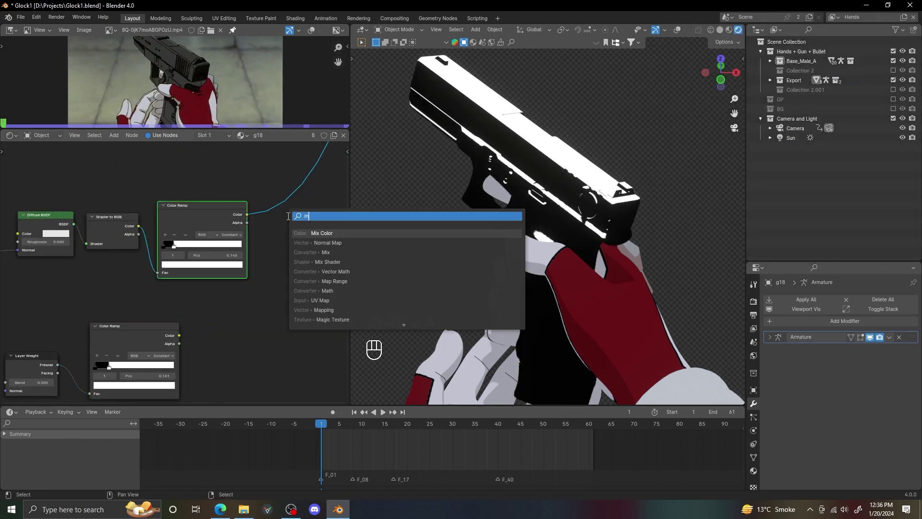
{"action": "type", "text": "ix"}
{"action": "key", "text": "Return"}
{"action": "left_click", "coordinate": [277, 188]}
{"action": "left_click", "coordinate": [301, 218]}
{"action": "left_click", "coordinate": [292, 301]}
Connect the Fresnel Color Ramp to the Add node's B input and adjust the Add factor
{"action": "left_click_drag", "start_coordinate": [171, 341], "coordinate": [236, 313]}
{"action": "left_click_drag", "start_coordinate": [244, 307], "coordinate": [276, 261]}
{"action": "mouse_move", "coordinate": [266, 267]}
{"action": "left_mouse_down", "text": "alt"}
{"action": "mouse_move", "coordinate": [222, 283]}
{"action": "mouse_move", "coordinate": [274, 258]}
{"action": "left_mouse_up", "text": "alt"}
{"action": "scroll", "coordinate": [226, 282], "scroll_direction": "up", "scroll_amount": 1}
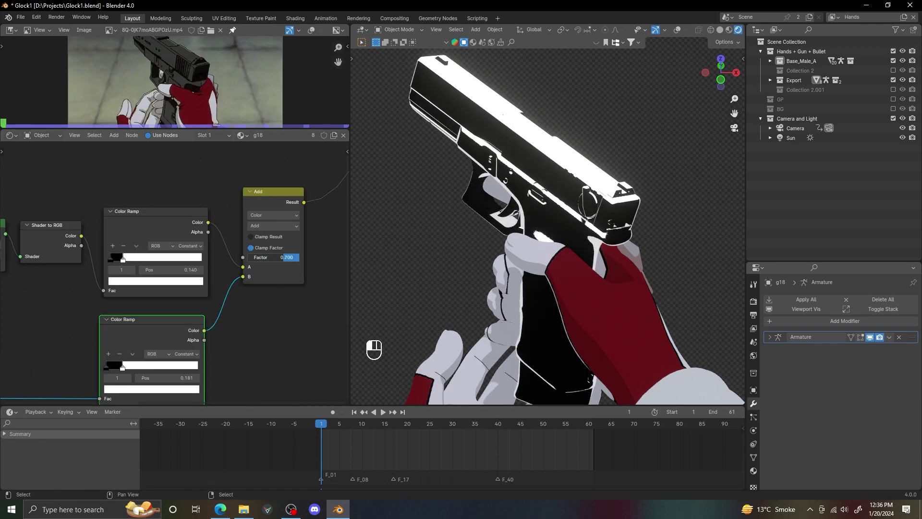
Try adding a third stop to the Fresnel Color Ramp and coloring it black
{"action": "left_click_drag", "start_coordinate": [194, 317], "coordinate": [331, 223], "text": "alt"}
{"action": "scroll", "coordinate": [308, 236], "scroll_direction": "down", "scroll_amount": 4}
{"action": "left_click_drag", "start_coordinate": [235, 272], "coordinate": [204, 272], "text": "alt"}
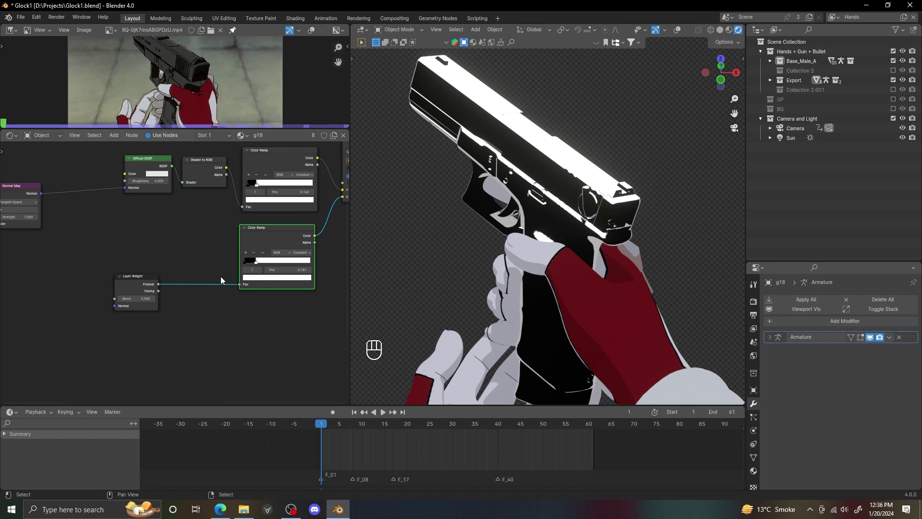
{"action": "left_click_drag", "start_coordinate": [264, 267], "coordinate": [214, 284], "text": "alt"}
{"action": "scroll", "coordinate": [214, 284], "scroll_direction": "up", "scroll_amount": 3}
{"action": "left_click", "coordinate": [212, 276]}
{"action": "scroll", "coordinate": [212, 276], "scroll_direction": "up", "scroll_amount": 2}
{"action": "left_click", "coordinate": [259, 278], "text": "ctrl"}
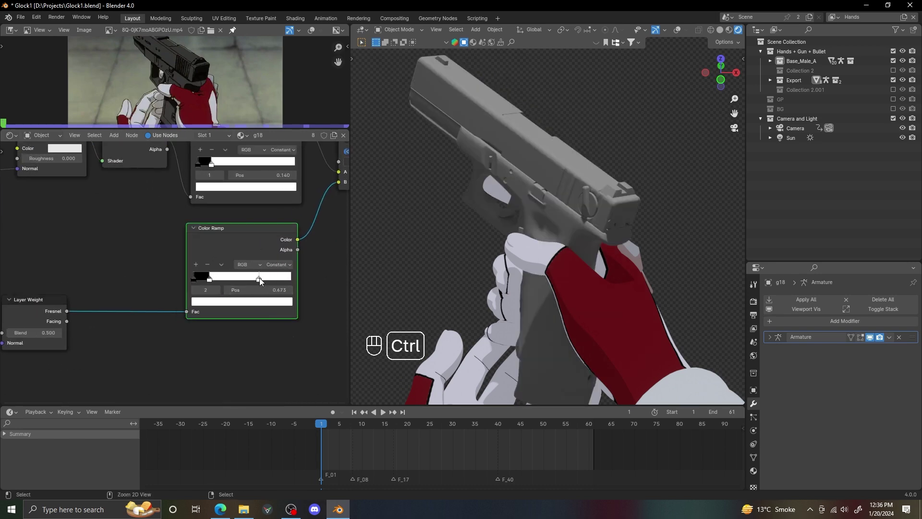
{"action": "left_click", "coordinate": [263, 301]}
{"action": "left_click", "coordinate": [284, 235]}
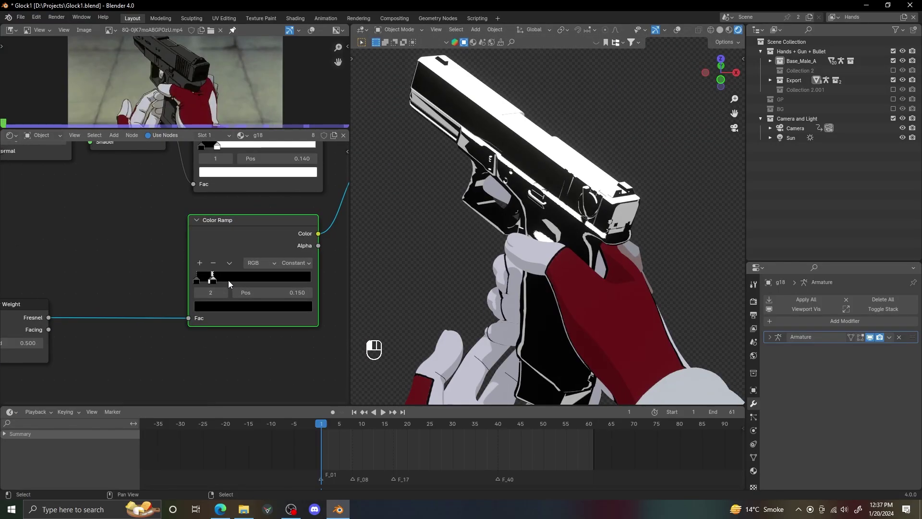
Try different positions for the Fresnel Color Ramp's white and black stops to vary the pistol's edge highlights
{"action": "left_click", "coordinate": [210, 283]}
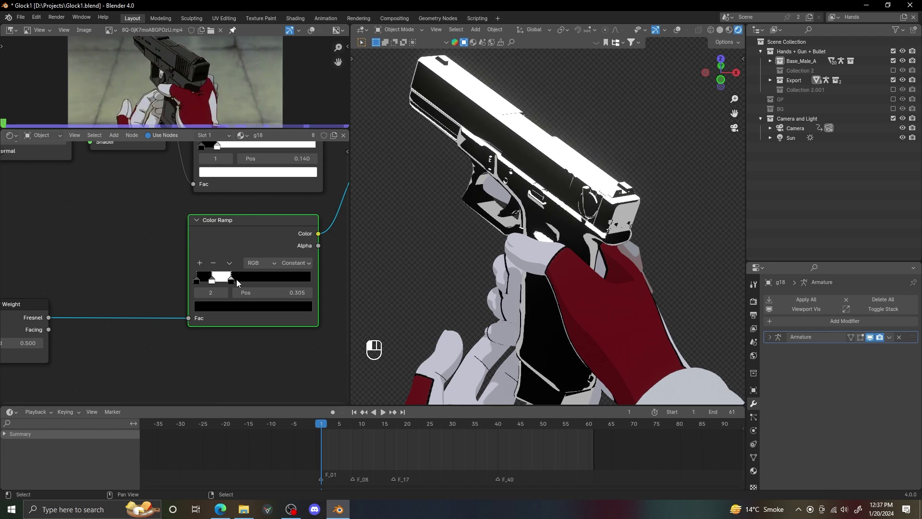
{"action": "mouse_move", "coordinate": [216, 281]}
{"action": "left_mouse_down"}
{"action": "mouse_move", "coordinate": [242, 283]}
{"action": "mouse_move", "coordinate": [223, 278]}
{"action": "left_mouse_up"}
{"action": "scroll", "coordinate": [255, 267], "scroll_direction": "down", "scroll_amount": 2}
{"action": "left_click_drag", "start_coordinate": [284, 234], "coordinate": [264, 253], "text": "alt"}
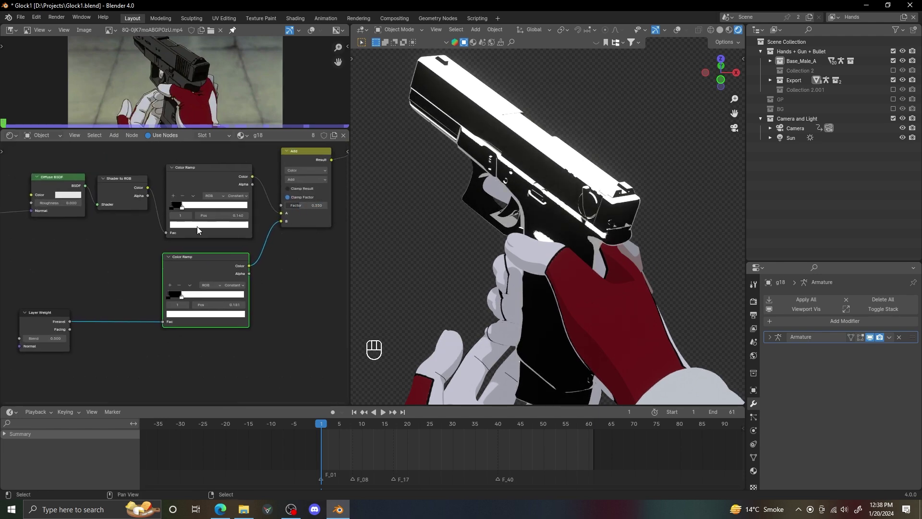
{"action": "left_click_drag", "start_coordinate": [293, 213], "coordinate": [311, 272], "text": "alt+shift"}
{"action": "scroll", "coordinate": [133, 43], "scroll_direction": "up", "scroll_amount": 1}
{"action": "scroll", "coordinate": [240, 300], "scroll_direction": "up", "scroll_amount": 3}
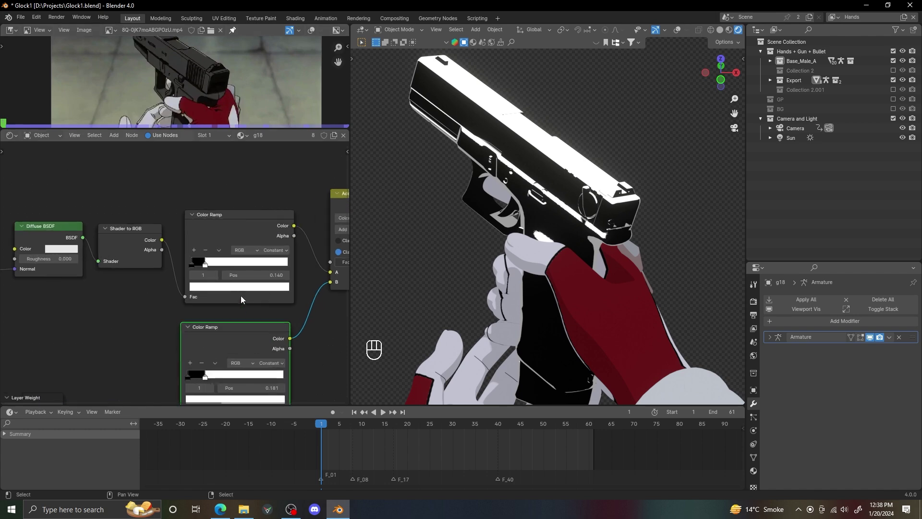
Color the shading Color Ramp's light stop with the dark grey sampled from the reference pistol and place that stop at 0.063
{"action": "left_click", "coordinate": [198, 74]}
{"action": "scroll", "coordinate": [180, 273], "scroll_direction": "up", "scroll_amount": 1}
{"action": "left_click", "coordinate": [197, 275]}
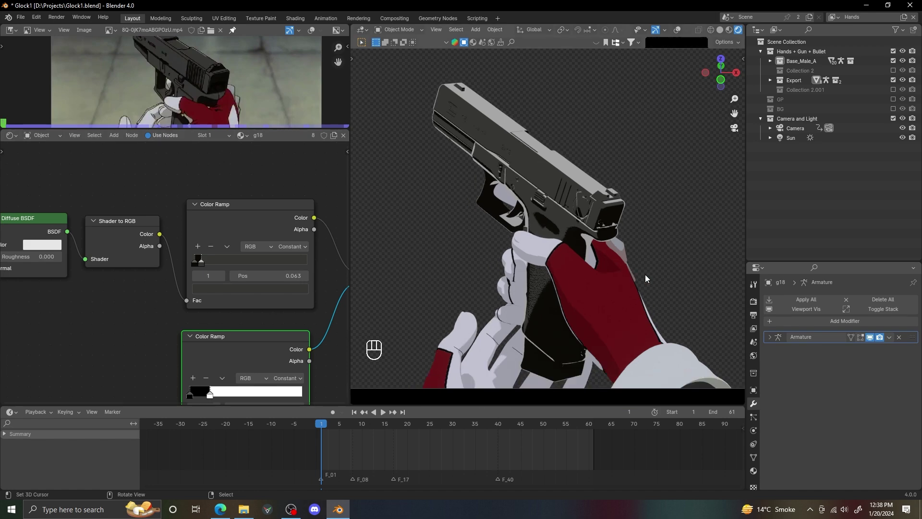
Set the Fresnel Color Ramp's white stop to position 0.213 while viewing the pistol through the camera
{"action": "key", "text": "Home"}
{"action": "middle_click_drag", "start_coordinate": [147, 368], "coordinate": [196, 314]}
{"action": "scroll", "coordinate": [197, 314], "scroll_direction": "up", "scroll_amount": 2}
{"action": "left_click_drag", "start_coordinate": [197, 313], "coordinate": [206, 312]}
{"action": "scroll", "coordinate": [377, 293], "scroll_direction": "down", "scroll_amount": 1}
Duplicate the Fresnel Color Ramp with its link and give it its own duplicated Layer Weight node through the Fresnel output
{"action": "scroll", "coordinate": [192, 307], "scroll_direction": "down", "scroll_amount": 3}
{"action": "middle_click_drag", "start_coordinate": [107, 321], "coordinate": [173, 257]}
{"action": "scroll", "coordinate": [257, 244], "scroll_direction": "up", "scroll_amount": 1}
{"action": "key", "text": "ctrl+shift+d"}
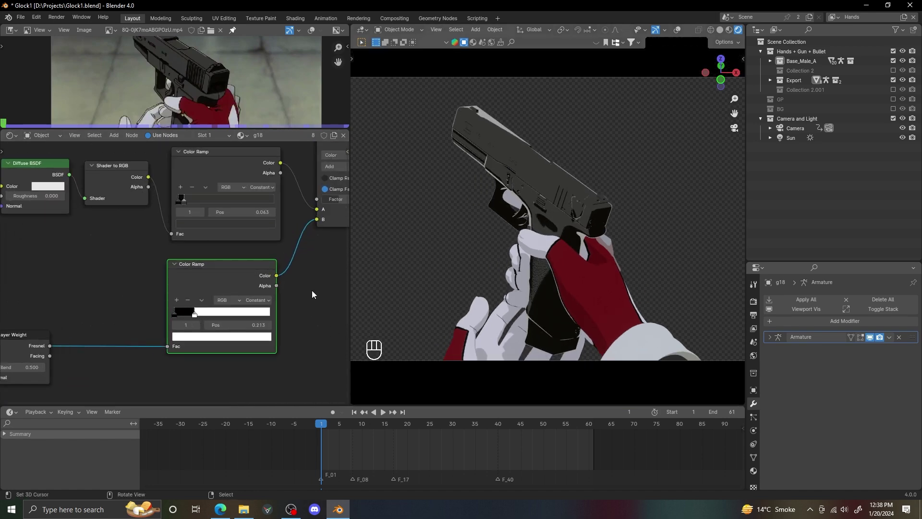
{"action": "left_click", "coordinate": [278, 309]}
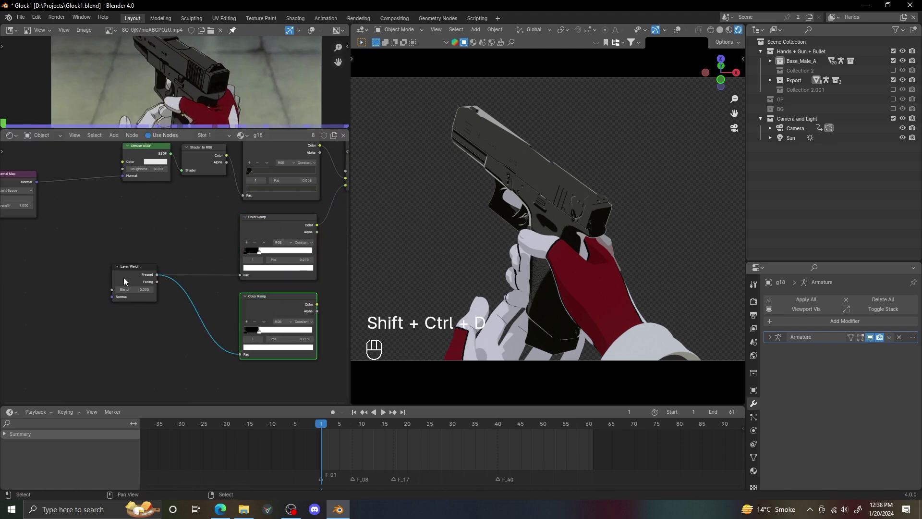
{"action": "left_click", "coordinate": [124, 281]}
{"action": "key", "text": "shift+d"}
{"action": "left_click", "coordinate": [117, 338]}
{"action": "left_click", "coordinate": [264, 297], "text": "alt+shift"}
Preview the duplicated Color Ramp, add a black stop after the white one, and reposition the stops to form a narrow white band
{"action": "middle_click_drag", "start_coordinate": [263, 297], "coordinate": [227, 275]}
{"action": "scroll", "coordinate": [226, 279], "scroll_direction": "up", "scroll_amount": 1}
{"action": "left_click", "coordinate": [253, 314], "text": "ctrl"}
{"action": "left_click", "coordinate": [255, 336]}
{"action": "left_click_drag", "start_coordinate": [292, 265], "coordinate": [291, 286]}
{"action": "scroll", "coordinate": [206, 361], "scroll_direction": "up", "scroll_amount": 1}
{"action": "left_click_drag", "start_coordinate": [265, 321], "coordinate": [236, 324]}
Add a Geometry node and place it before the duplicated Layer Weight node
{"action": "middle_click_drag", "start_coordinate": [235, 325], "coordinate": [335, 277]}
{"action": "scroll", "coordinate": [335, 278], "scroll_direction": "down", "scroll_amount": 4}
{"action": "key", "text": "shift+a"}
{"action": "type", "text": "ge"}
{"action": "key", "text": "Return"}
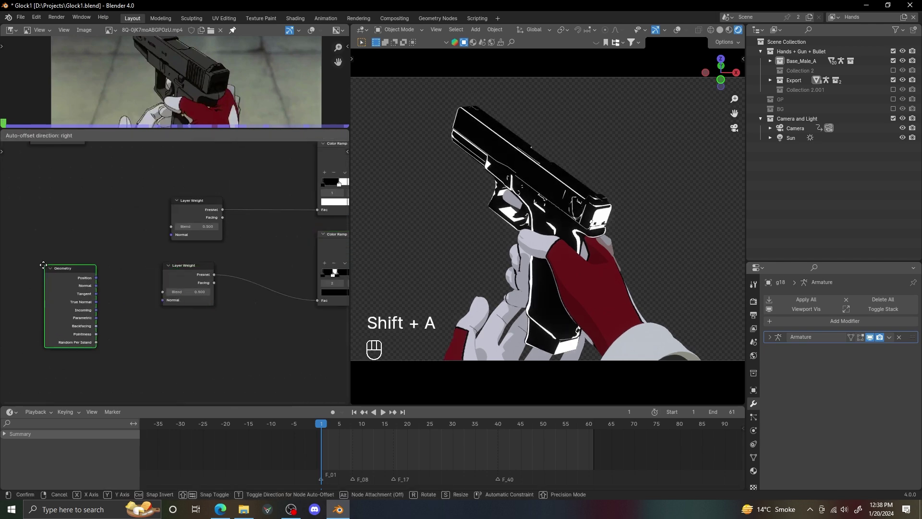
{"action": "left_click", "coordinate": [26, 262]}
{"action": "middle_click_drag", "start_coordinate": [141, 267], "coordinate": [235, 253]}
{"action": "key", "text": "g"}
{"action": "left_click", "coordinate": [180, 264]}
{"action": "key", "text": "shift+a"}
{"action": "type", "text": "no"}
{"action": "key", "text": "Escape"}
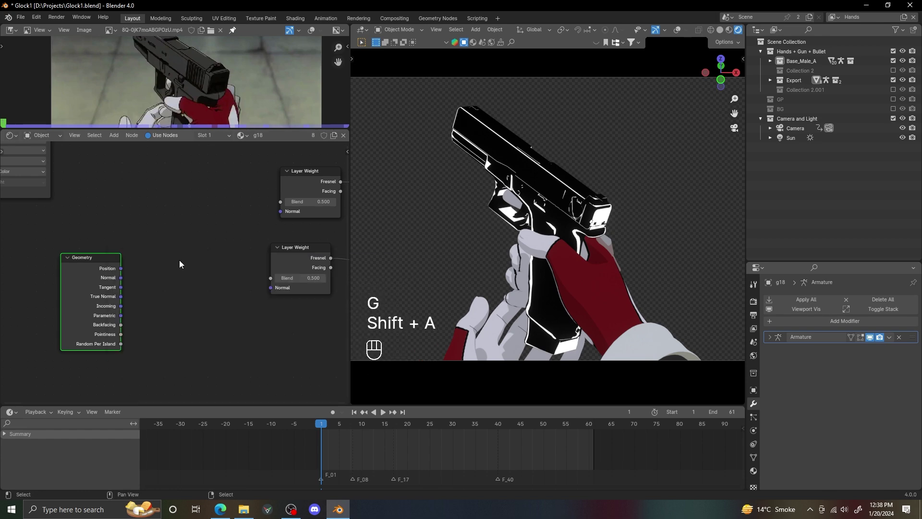
Add a Vector Math Add node and route the Geometry Normal through it into the duplicated Layer Weight's Normal input
{"action": "key", "text": "shift+a"}
{"action": "type", "text": "add"}
{"action": "key", "text": "Return"}
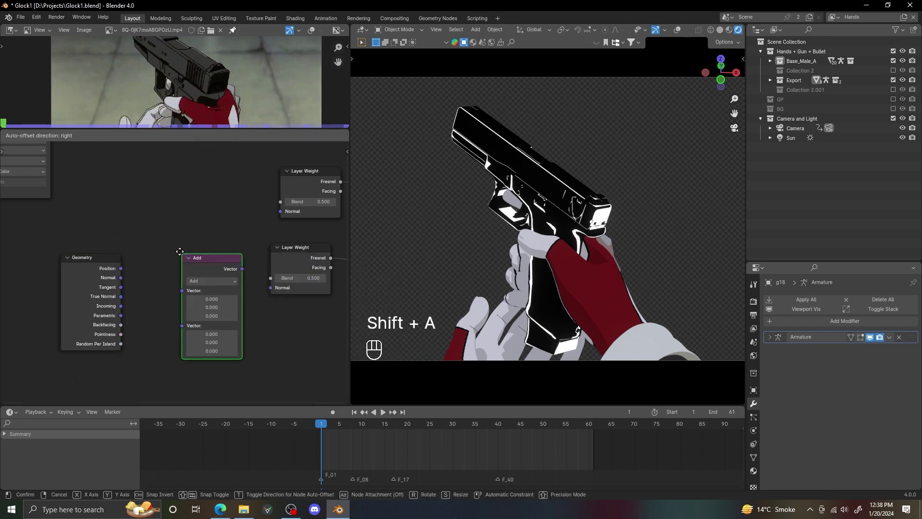
{"action": "left_click", "coordinate": [166, 245]}
{"action": "left_click_drag", "start_coordinate": [172, 277], "coordinate": [171, 275]}
{"action": "left_click_drag", "start_coordinate": [230, 253], "coordinate": [268, 236]}
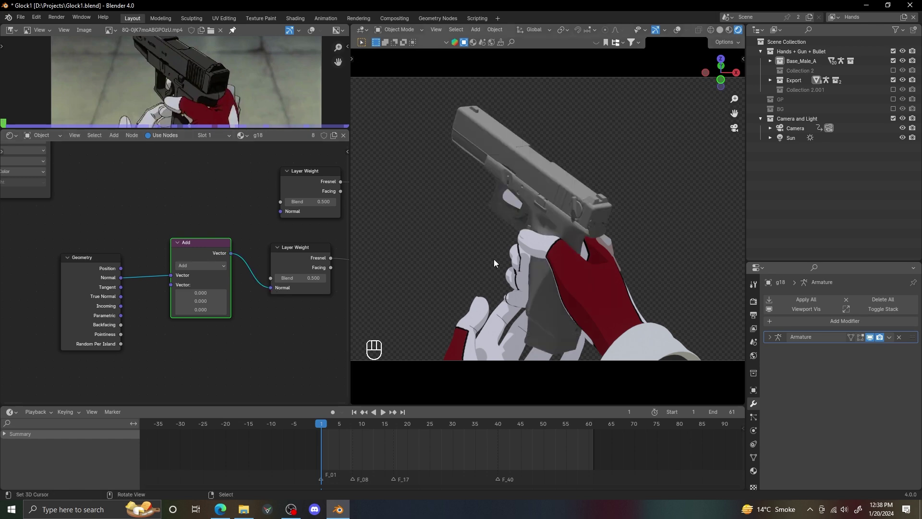
Set the vector Add node's offset to about 0.890 on X and 0.790 on Y to shift the highlights
{"action": "scroll", "coordinate": [395, 273], "scroll_direction": "up", "scroll_amount": 2}
{"action": "scroll", "coordinate": [173, 276], "scroll_direction": "up", "scroll_amount": 2}
{"action": "mouse_move", "coordinate": [199, 297]}
{"action": "left_mouse_down", "text": "shift"}
{"action": "mouse_move", "coordinate": [245, 296]}
{"action": "mouse_move", "coordinate": [226, 297]}
{"action": "mouse_move", "coordinate": [235, 296]}
{"action": "mouse_move", "coordinate": [221, 306]}
{"action": "mouse_move", "coordinate": [235, 306]}
{"action": "mouse_move", "coordinate": [206, 306]}
{"action": "left_mouse_up", "text": "shift"}
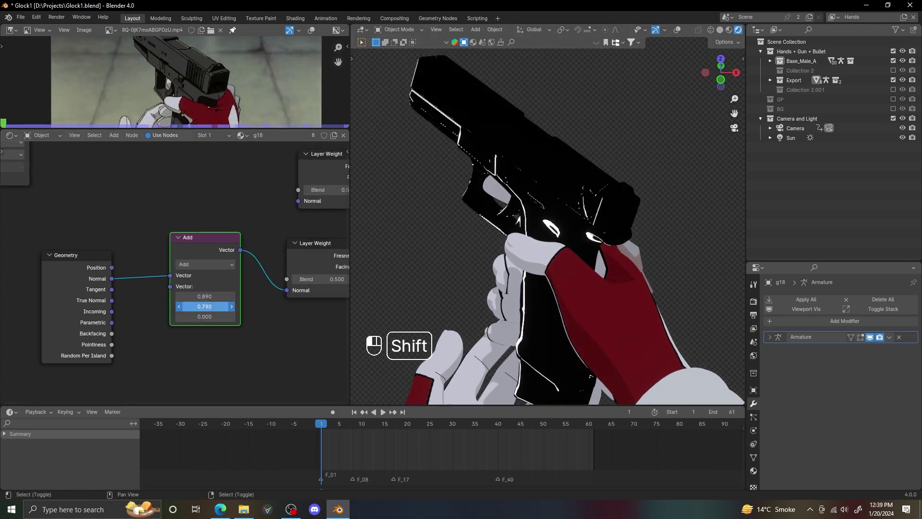
Preview the color Add node, duplicate it after the original, and connect the offset highlight Color Ramp to the duplicate's B input
{"action": "scroll", "coordinate": [234, 262], "scroll_direction": "down", "scroll_amount": 4}
{"action": "middle_click_drag", "start_coordinate": [297, 240], "coordinate": [115, 321], "text": "alt"}
{"action": "left_click", "coordinate": [217, 181], "text": "ctrl+shift"}
{"action": "key", "text": "shift+d"}
{"action": "left_click", "coordinate": [284, 171]}
{"action": "right_click_drag", "start_coordinate": [160, 349], "coordinate": [283, 207], "text": "alt"}
{"action": "middle_click_drag", "start_coordinate": [268, 260], "coordinate": [226, 324], "text": "alt"}
Set the second color Add node's factor to 0.200 and check the pistol's highlights without overlays
{"action": "scroll", "coordinate": [242, 293], "scroll_direction": "up", "scroll_amount": 4}
{"action": "scroll", "coordinate": [250, 282], "scroll_direction": "up", "scroll_amount": 2}
{"action": "mouse_move", "coordinate": [251, 275]}
{"action": "left_mouse_down"}
{"action": "mouse_move", "coordinate": [275, 275]}
{"action": "mouse_move", "coordinate": [244, 275]}
{"action": "left_mouse_up"}
{"action": "scroll", "coordinate": [534, 230], "scroll_direction": "down", "scroll_amount": 2}
{"action": "key", "text": "shift+alt+z"}
{"action": "key", "text": "shift+alt+z"}
{"action": "middle_click_drag", "start_coordinate": [643, 210], "coordinate": [630, 212], "text": "alt+shift"}
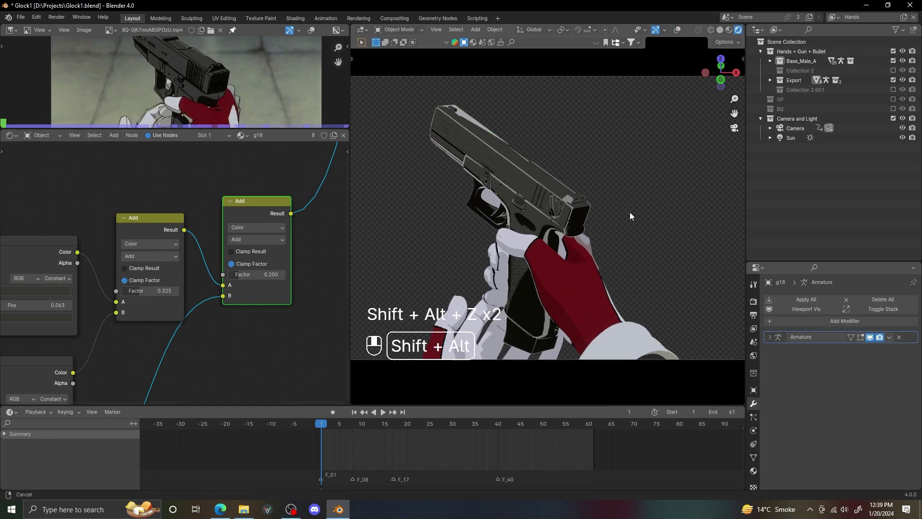
Set the first color Add node's factor to 0.058 and the second one's to 0.242
{"action": "left_click_drag", "start_coordinate": [159, 291], "coordinate": [143, 290]}
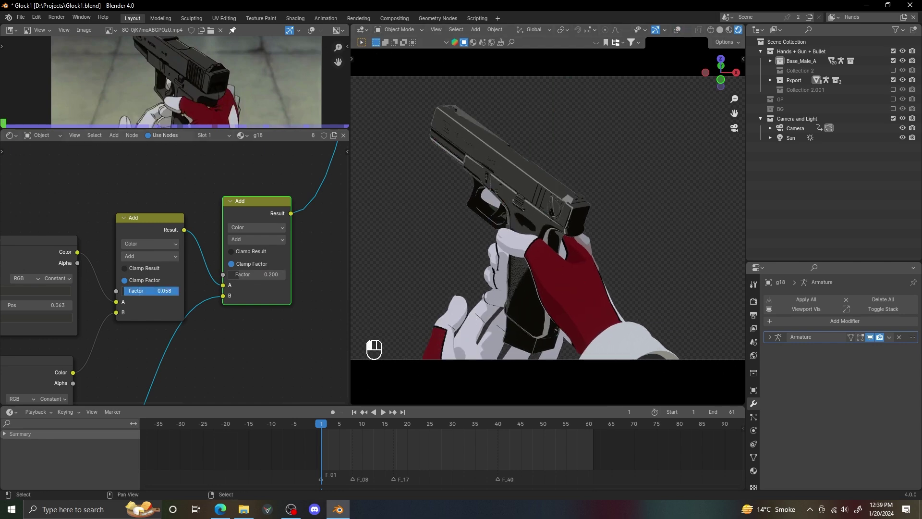
{"action": "scroll", "coordinate": [487, 249], "scroll_direction": "down", "scroll_amount": 1}
{"action": "key", "text": "shift+alt+z"}
{"action": "key", "text": "shift+alt+z"}
{"action": "mouse_move", "coordinate": [546, 239]}
{"action": "middle_mouse_down", "text": "alt+shift"}
{"action": "mouse_move", "coordinate": [593, 232]}
{"action": "mouse_move", "coordinate": [555, 239]}
{"action": "middle_mouse_up", "text": "alt+shift"}
{"action": "scroll", "coordinate": [555, 239], "scroll_direction": "down", "scroll_amount": 2}
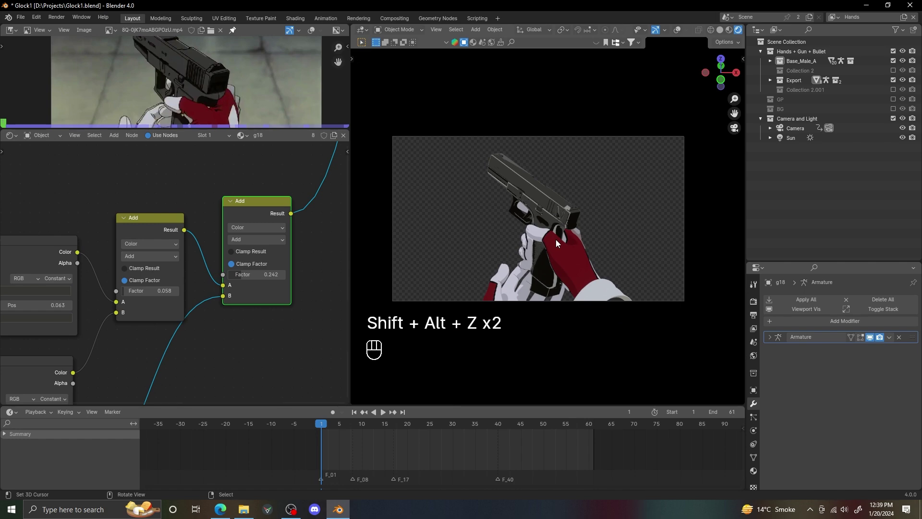
{"action": "scroll", "coordinate": [555, 239], "scroll_direction": "up", "scroll_amount": 1}
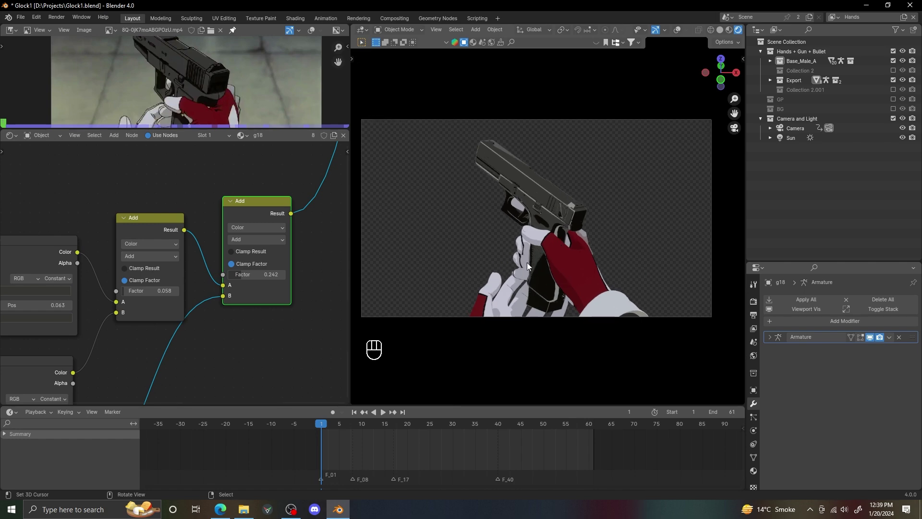
Play and scrub the animation to review the pistol's toon shading in motion, returning to frame 1
{"action": "key", "text": "space"}
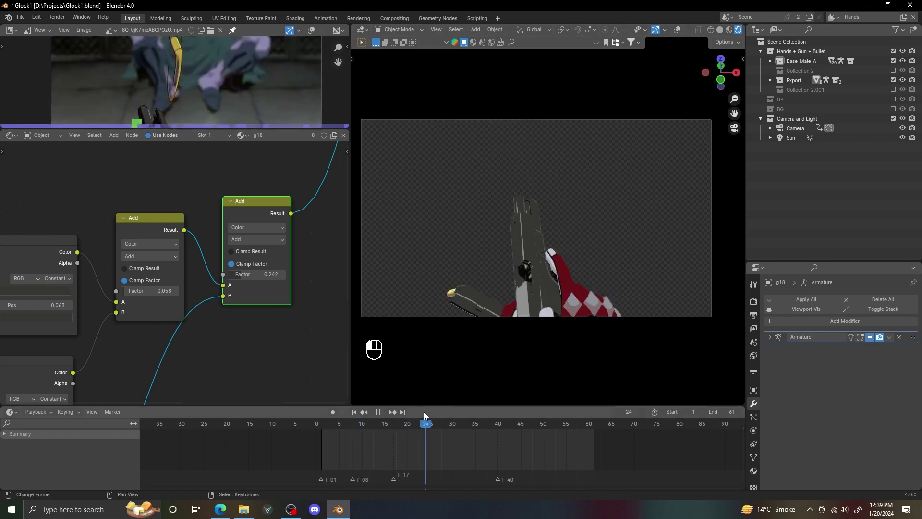
{"action": "key", "text": "space"}
{"action": "scroll", "coordinate": [531, 326], "scroll_direction": "up", "scroll_amount": 2}
{"action": "key", "text": "shift+alt+z"}
{"action": "key", "text": "shift+alt+z"}
{"action": "left_click_drag", "start_coordinate": [531, 327], "coordinate": [562, 286], "text": "alt+shift"}
{"action": "left_click_drag", "start_coordinate": [431, 425], "coordinate": [321, 428]}
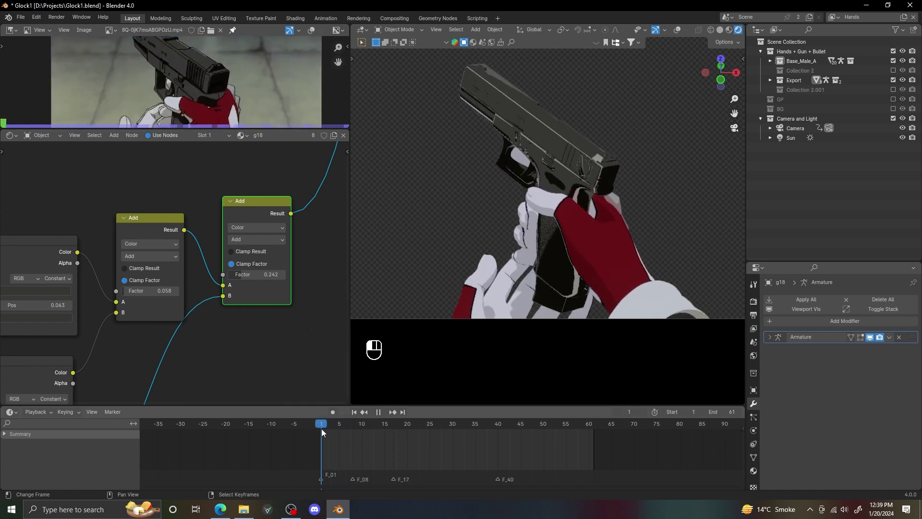
Go to frame 27, select the bullet, and show its whole material node tree
{"action": "left_click_drag", "start_coordinate": [350, 428], "coordinate": [439, 428]}
{"action": "middle_click_drag", "start_coordinate": [556, 120], "coordinate": [551, 222], "text": "shift"}
{"action": "scroll", "coordinate": [550, 222], "scroll_direction": "up", "scroll_amount": 3}
{"action": "right_click", "coordinate": [530, 159]}
{"action": "key", "text": "shift+alt+z"}
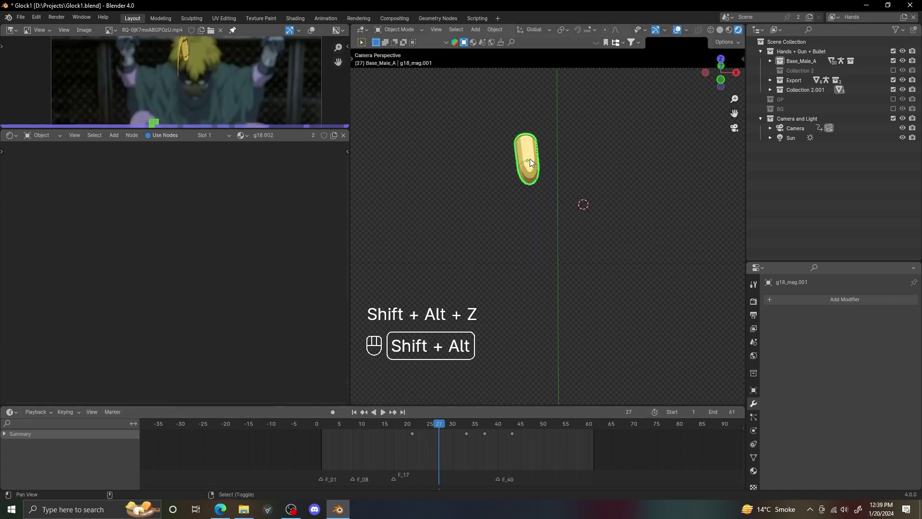
{"action": "key", "text": "shift+alt+z"}
{"action": "key", "text": "Home"}
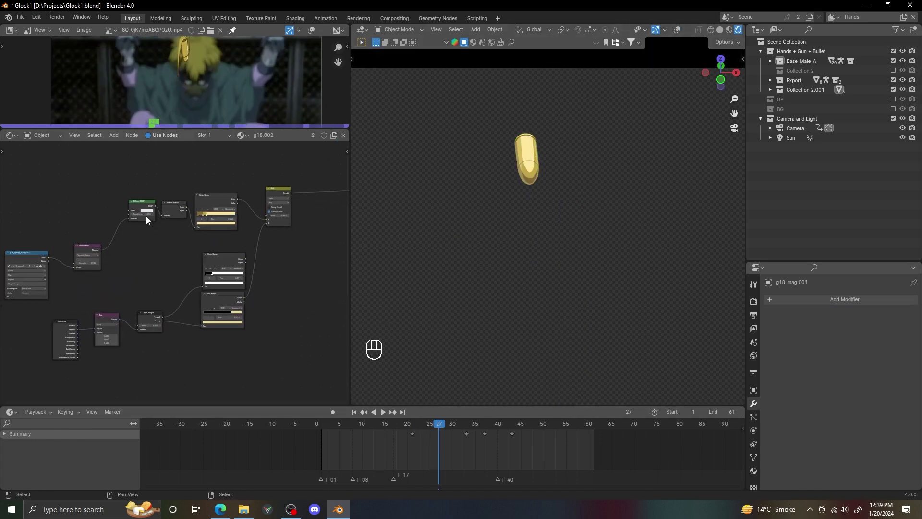
Preview the bullet material's shading Color Ramp and its final Add node to examine how the gold shading is built
{"action": "left_click", "coordinate": [220, 197], "text": "ctrl+shift"}
{"action": "scroll", "coordinate": [560, 159], "scroll_direction": "up", "scroll_amount": 2}
{"action": "left_click_drag", "start_coordinate": [560, 156], "coordinate": [562, 216], "text": "alt+shift"}
{"action": "scroll", "coordinate": [562, 215], "scroll_direction": "up", "scroll_amount": 2}
{"action": "scroll", "coordinate": [222, 217], "scroll_direction": "up", "scroll_amount": 3}
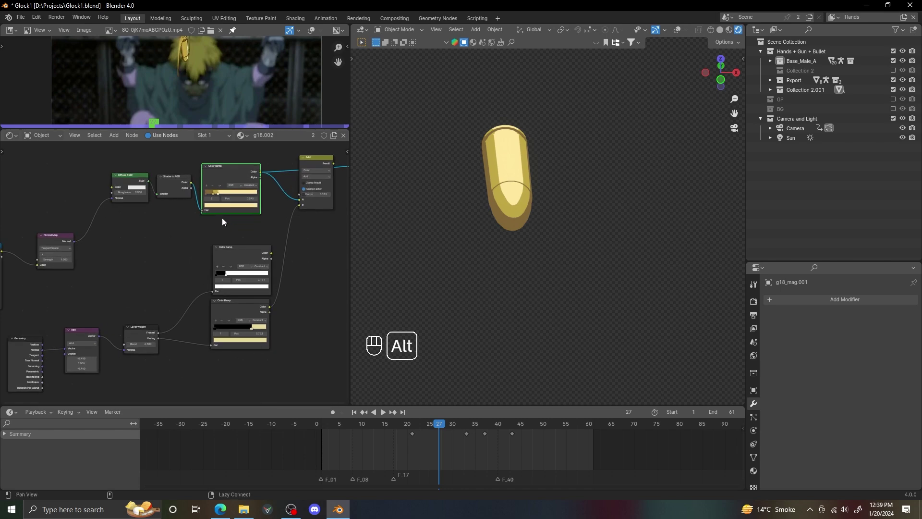
{"action": "left_click_drag", "start_coordinate": [221, 217], "coordinate": [133, 277], "text": "alt"}
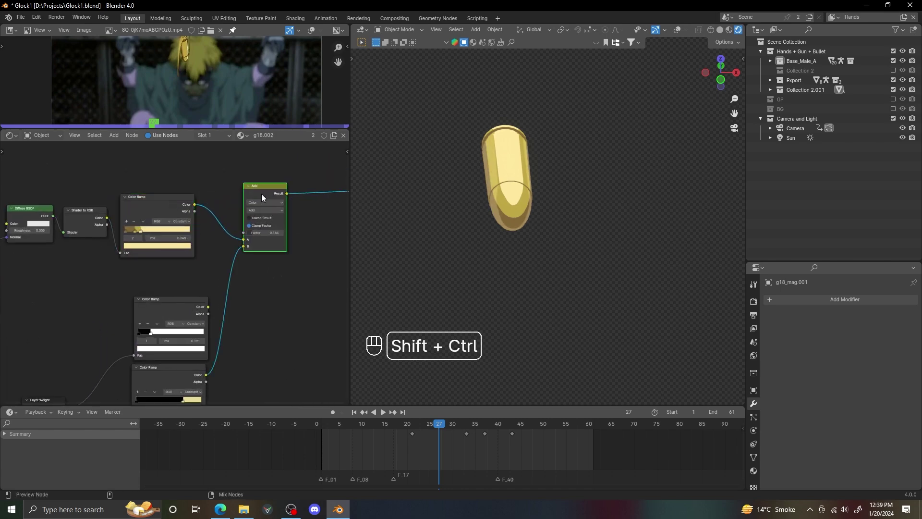
{"action": "left_click", "coordinate": [261, 213], "text": "ctrl+shift"}
{"action": "scroll", "coordinate": [216, 240], "scroll_direction": "down", "scroll_amount": 4}
{"action": "middle_click_drag", "start_coordinate": [198, 270], "coordinate": [185, 276]}
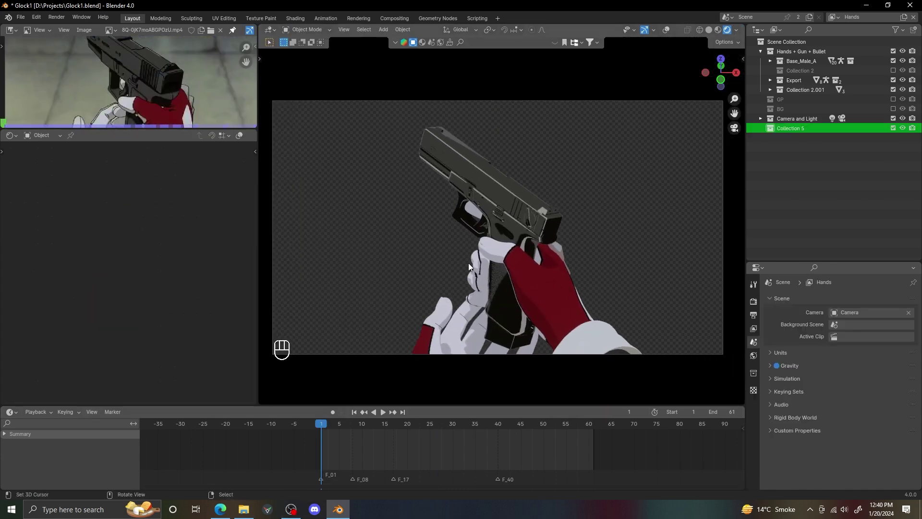
Add a Scene Line Art grease pencil object in Collection 5 and set its line thickness to 2
{"action": "key", "text": "shift+a"}
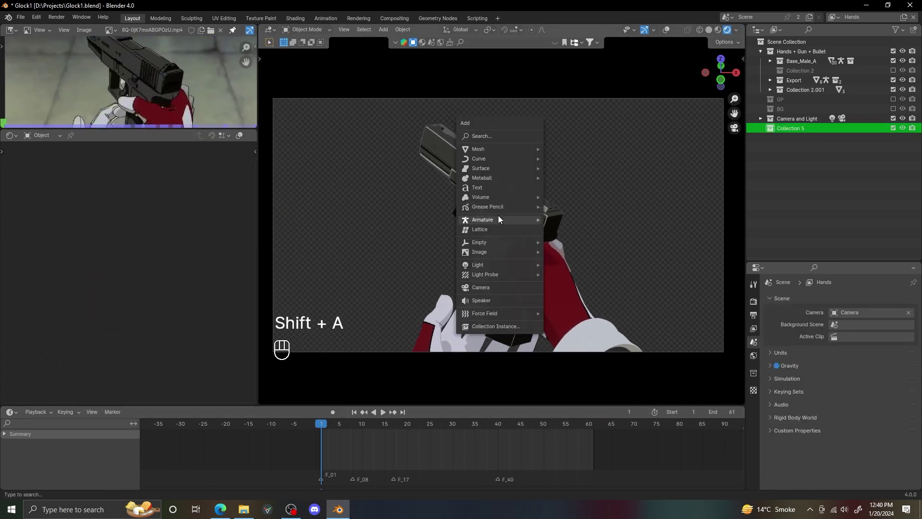
{"action": "mouse_move", "coordinate": [490, 207]}
{"action": "left_click", "coordinate": [579, 242]}
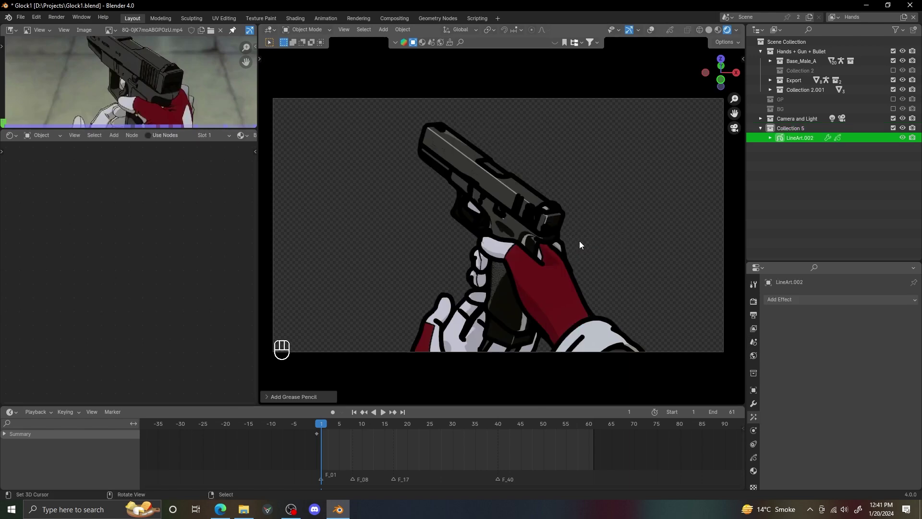
{"action": "left_click", "coordinate": [753, 403]}
{"action": "left_click_drag", "start_coordinate": [801, 261], "coordinate": [811, 171]}
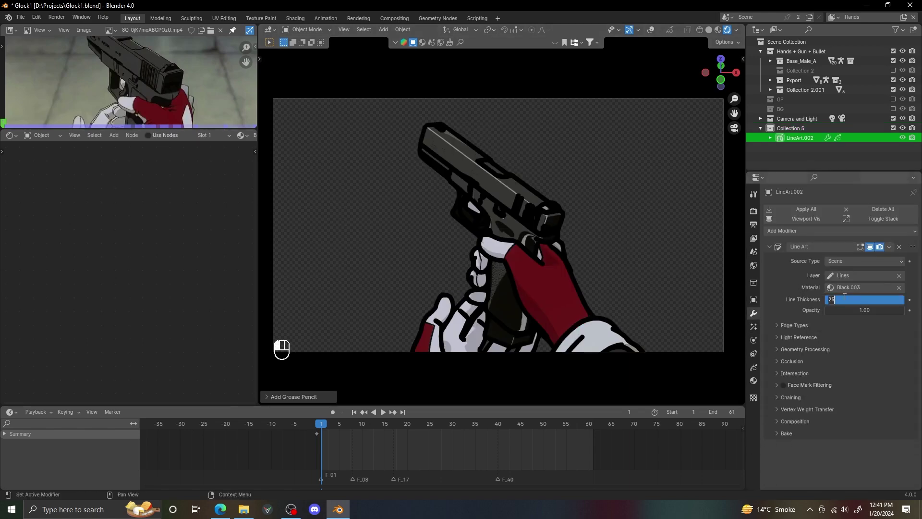
{"action": "type", "text": "2"}
{"action": "key", "text": "Return"}
Examine the outlines up close, look through the Line Art edge types, and check the lines at frame 21
{"action": "scroll", "coordinate": [495, 260], "scroll_direction": "up", "scroll_amount": 4}
{"action": "middle_click_drag", "start_coordinate": [658, 356], "coordinate": [660, 294], "text": "alt+shift"}
{"action": "scroll", "coordinate": [551, 234], "scroll_direction": "up", "scroll_amount": 2}
{"action": "scroll", "coordinate": [869, 298], "scroll_direction": "up", "scroll_amount": 1, "text": "ctrl"}
{"action": "scroll", "coordinate": [869, 296], "scroll_direction": "down", "scroll_amount": 1, "text": "ctrl"}
{"action": "left_click", "coordinate": [794, 325]}
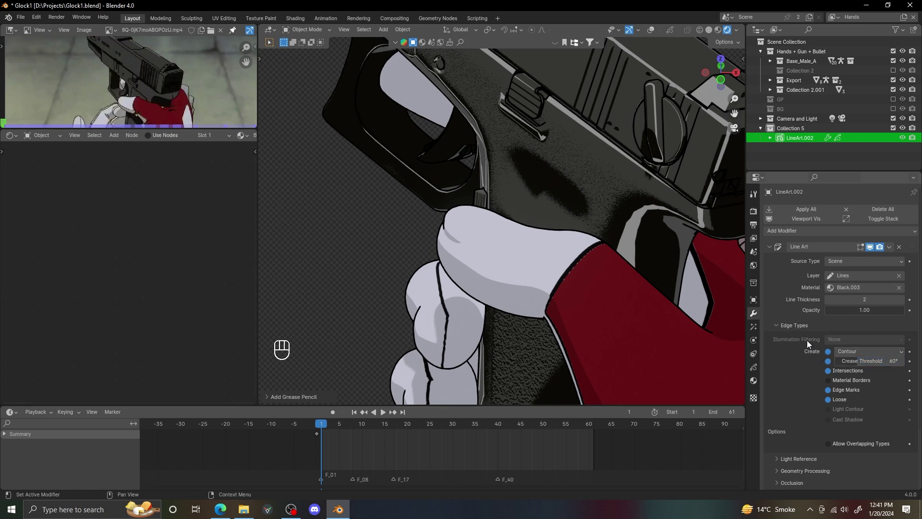
{"action": "left_click", "coordinate": [795, 327]}
{"action": "scroll", "coordinate": [529, 252], "scroll_direction": "down", "scroll_amount": 6}
{"action": "left_click_drag", "start_coordinate": [325, 424], "coordinate": [412, 426]}
{"action": "scroll", "coordinate": [549, 300], "scroll_direction": "up", "scroll_amount": 2}
{"action": "scroll", "coordinate": [550, 304], "scroll_direction": "up", "scroll_amount": 1}
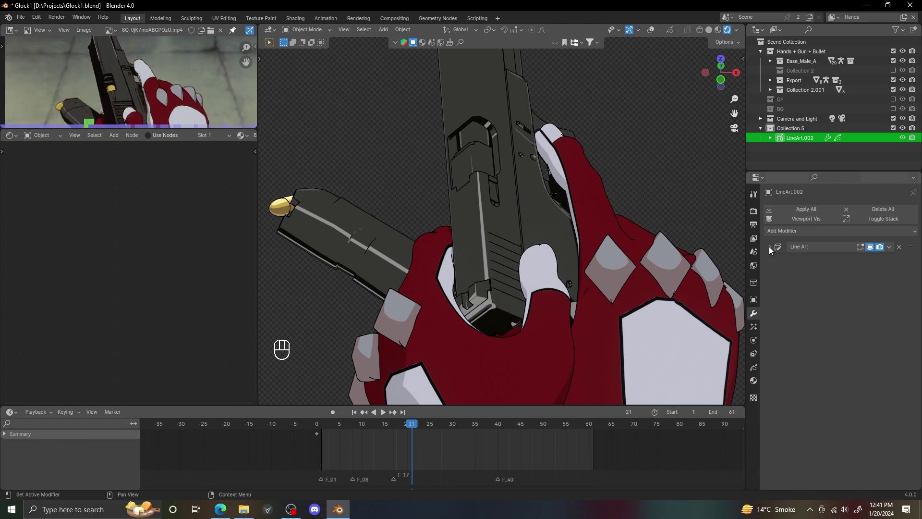
Add a Dot Dash modifier to the line art and switch the viewport to solid shading
{"action": "left_click", "coordinate": [788, 230]}
{"action": "left_click", "coordinate": [767, 279]}
{"action": "scroll", "coordinate": [583, 238], "scroll_direction": "up", "scroll_amount": 3}
{"action": "left_click_drag", "start_coordinate": [584, 238], "coordinate": [585, 293], "text": "alt+shift"}
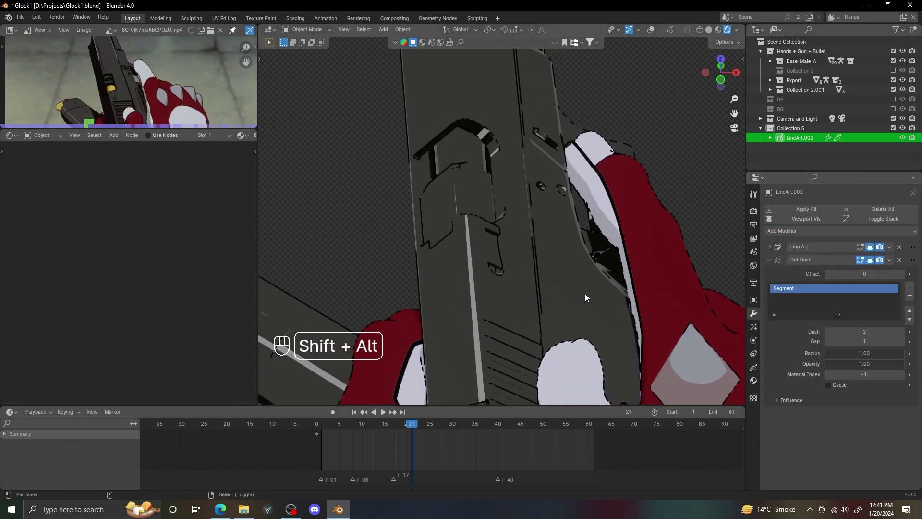
{"action": "key", "text": "z"}
{"action": "left_click", "coordinate": [555, 247]}
Toggle the Dot Dash modifier's viewport visibility to compare the outlines with and without it
{"action": "scroll", "coordinate": [555, 246], "scroll_direction": "down", "scroll_amount": 2}
{"action": "left_click", "coordinate": [871, 259]}
{"action": "left_click", "coordinate": [871, 259]}
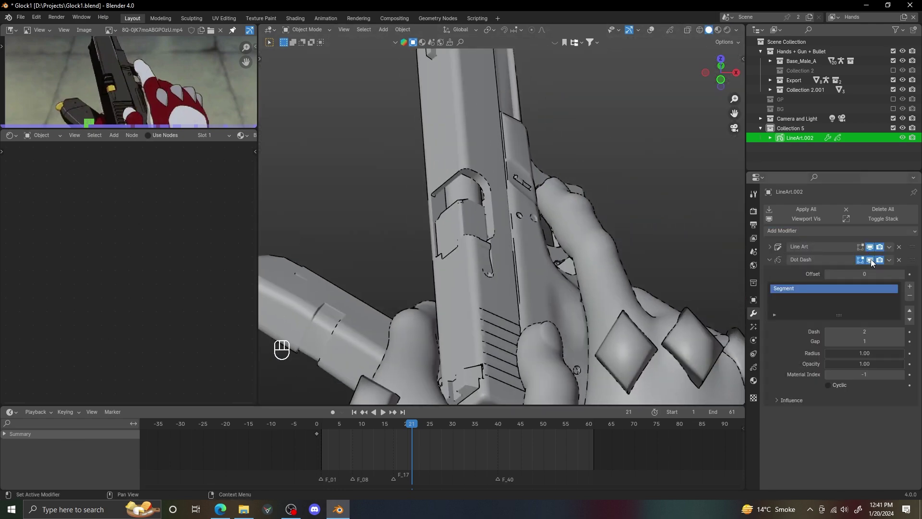
{"action": "left_click", "coordinate": [871, 260]}
{"action": "scroll", "coordinate": [711, 288], "scroll_direction": "up", "scroll_amount": 3}
{"action": "left_click", "coordinate": [871, 260]}
Set the Dot Dash segment's Dash to 10 and Gap to 3, and fine-tune the gap
{"action": "left_click_drag", "start_coordinate": [879, 331], "coordinate": [898, 330], "text": "shift"}
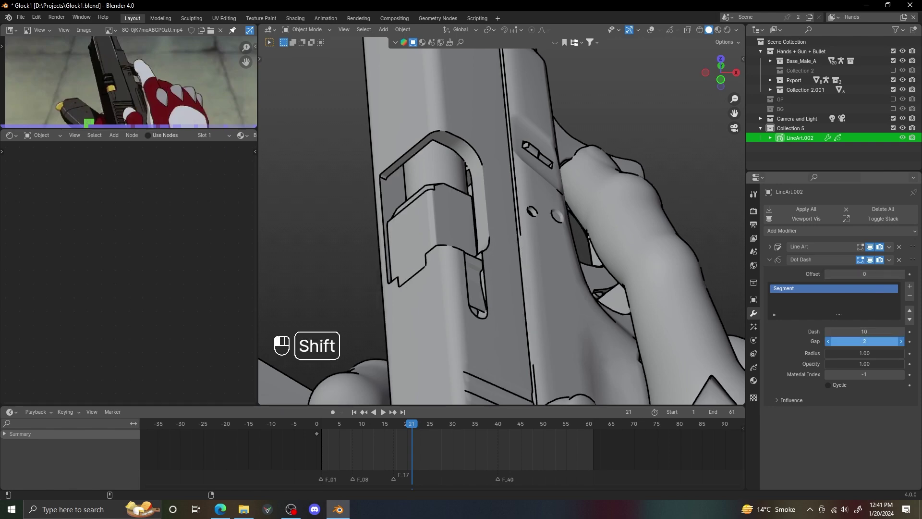
{"action": "scroll", "coordinate": [643, 254], "scroll_direction": "down", "scroll_amount": 5}
{"action": "left_click_drag", "start_coordinate": [642, 279], "coordinate": [687, 160], "text": "alt+shift"}
{"action": "scroll", "coordinate": [522, 192], "scroll_direction": "up", "scroll_amount": 5}
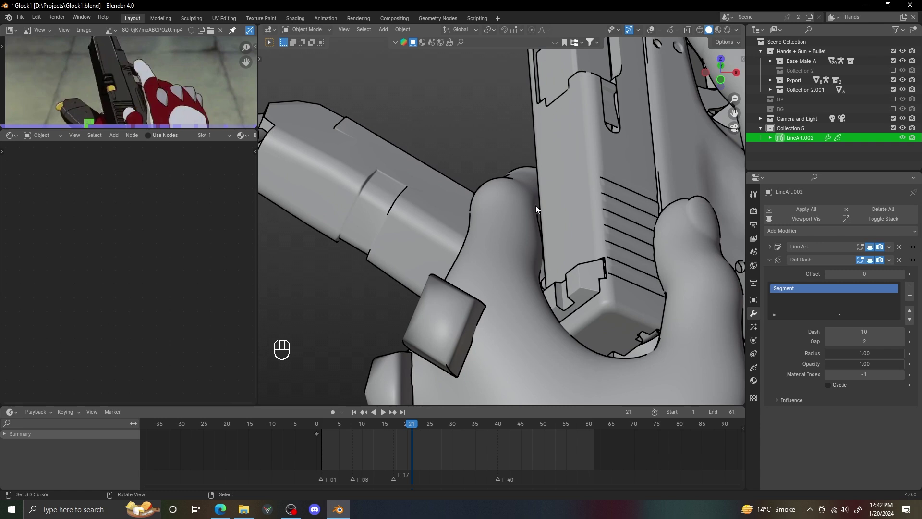
{"action": "left_click", "coordinate": [901, 341]}
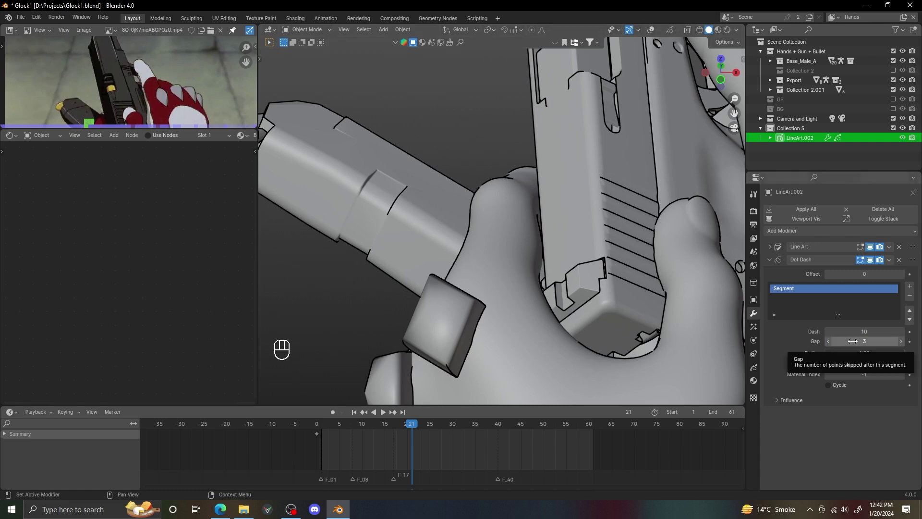
{"action": "left_click_drag", "start_coordinate": [826, 342], "coordinate": [860, 342], "text": "shift"}
Collapse the Dot Dash modifier, check the broken outlines, go to frame 25, and return the viewport to rendered shading
{"action": "scroll", "coordinate": [624, 230], "scroll_direction": "down", "scroll_amount": 4}
{"action": "middle_click_drag", "start_coordinate": [624, 231], "coordinate": [573, 316], "text": "shift"}
{"action": "left_click", "coordinate": [769, 259]}
{"action": "scroll", "coordinate": [612, 243], "scroll_direction": "up", "scroll_amount": 3}
{"action": "scroll", "coordinate": [612, 243], "scroll_direction": "down", "scroll_amount": 3}
{"action": "middle_click_drag", "start_coordinate": [611, 243], "coordinate": [569, 192], "text": "shift"}
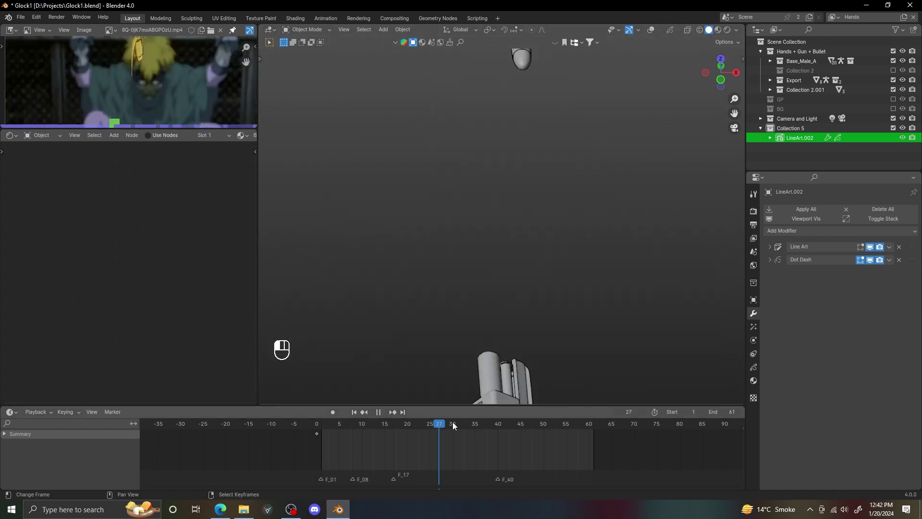
{"action": "mouse_move", "coordinate": [399, 422]}
{"action": "left_mouse_down"}
{"action": "mouse_move", "coordinate": [362, 424]}
{"action": "mouse_move", "coordinate": [580, 431]}
{"action": "mouse_move", "coordinate": [372, 424]}
{"action": "mouse_move", "coordinate": [430, 431]}
{"action": "left_mouse_up"}
{"action": "key", "text": "z"}
{"action": "left_click", "coordinate": [527, 231]}
{"action": "middle_click_drag", "start_coordinate": [517, 245], "coordinate": [519, 304], "text": "shift"}
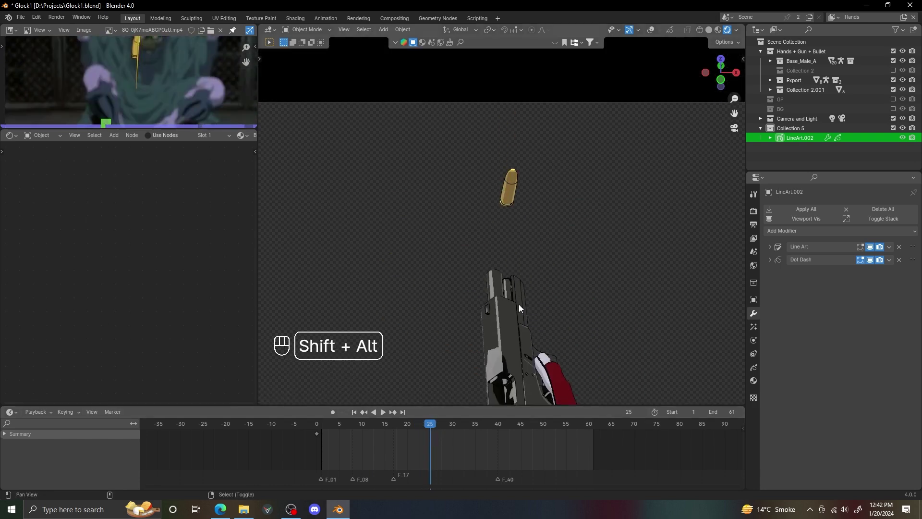
Hide the scene line art object and add an Object Line Art for the bullet
{"action": "key", "text": "shift+alt+z"}
{"action": "key", "text": "h"}
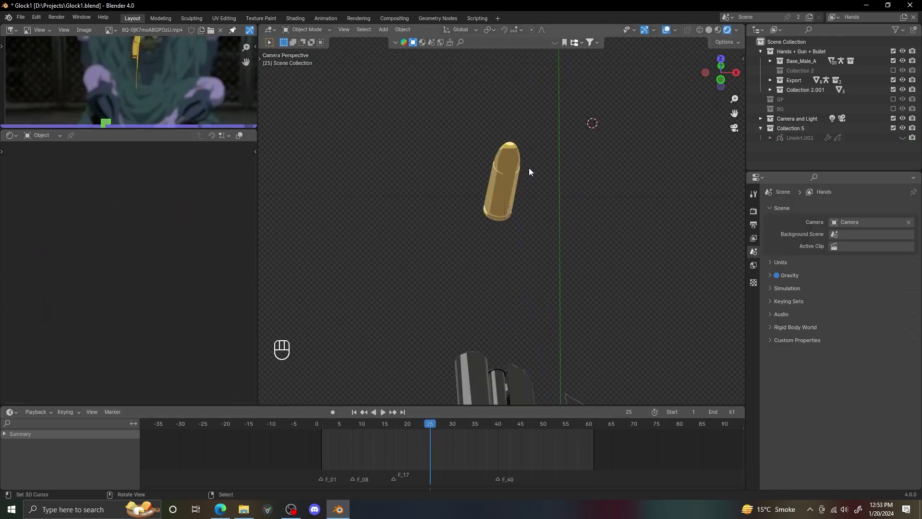
{"action": "left_click", "coordinate": [528, 169], "text": "shift"}
{"action": "key", "text": "shift+a"}
{"action": "left_click", "coordinate": [624, 209]}
{"action": "scroll", "coordinate": [607, 211], "scroll_direction": "up", "scroll_amount": 2}
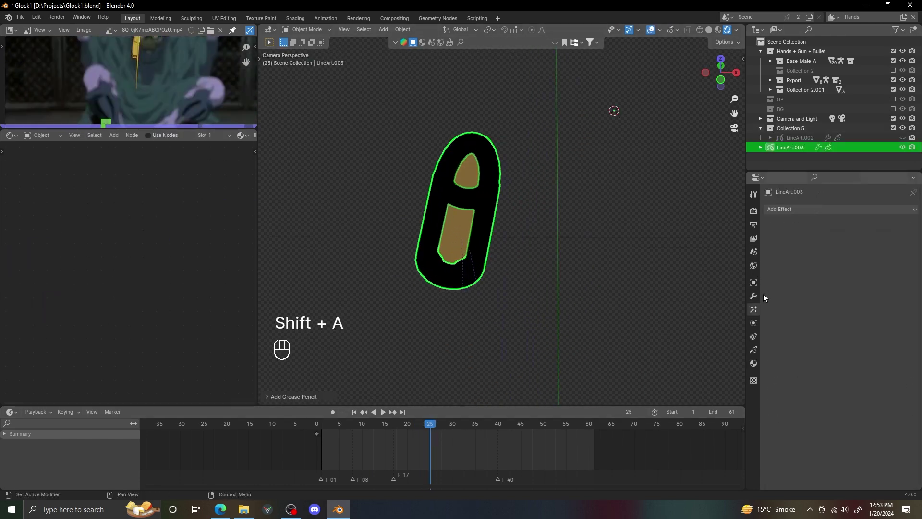
Set the bullet line art's line thickness to 5 and hide the viewport overlays
{"action": "left_click", "coordinate": [753, 296]}
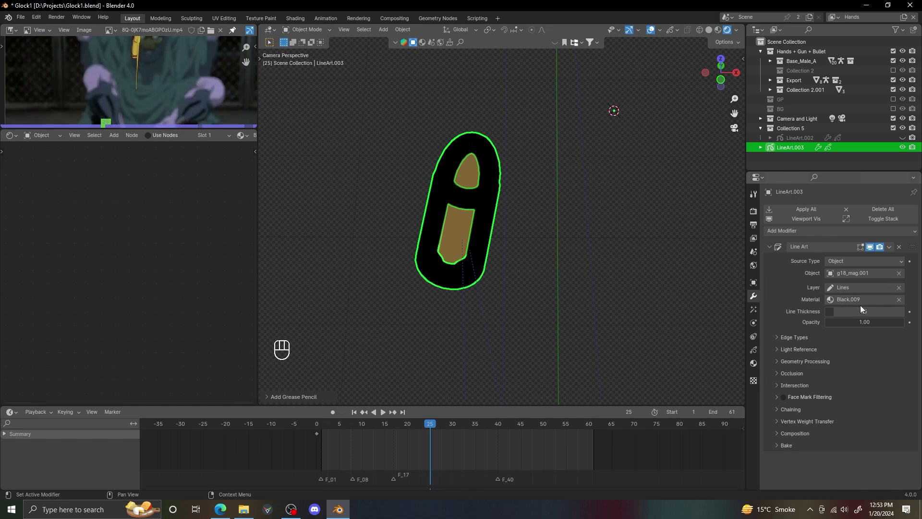
{"action": "left_click_drag", "start_coordinate": [860, 311], "coordinate": [826, 310]}
{"action": "scroll", "coordinate": [657, 242], "scroll_direction": "up", "scroll_amount": 2}
{"action": "key", "text": "shift+alt+z"}
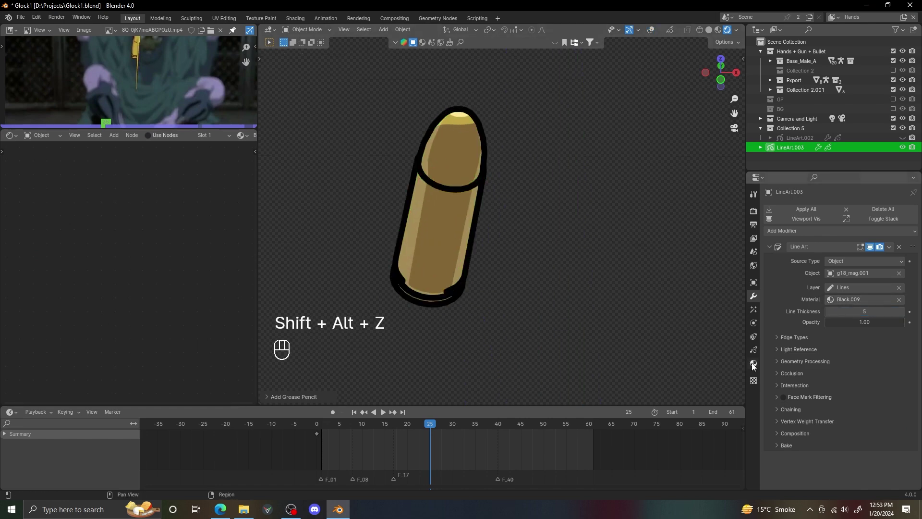
Make the bullet line art's material single-user and give it a yellow stroke and an opaque yellow fill
{"action": "left_click", "coordinate": [753, 363]}
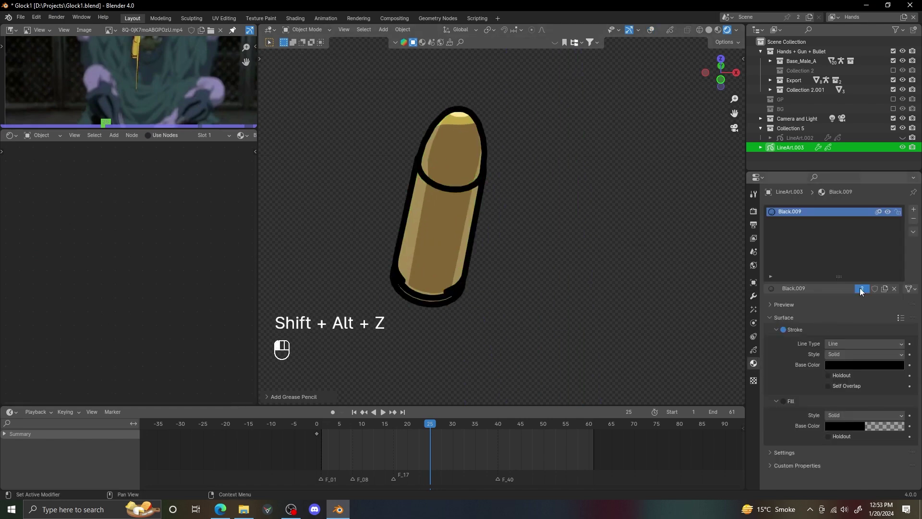
{"action": "left_click", "coordinate": [864, 364]}
{"action": "left_click_drag", "start_coordinate": [896, 296], "coordinate": [896, 216]}
{"action": "left_click_drag", "start_coordinate": [846, 255], "coordinate": [811, 280]}
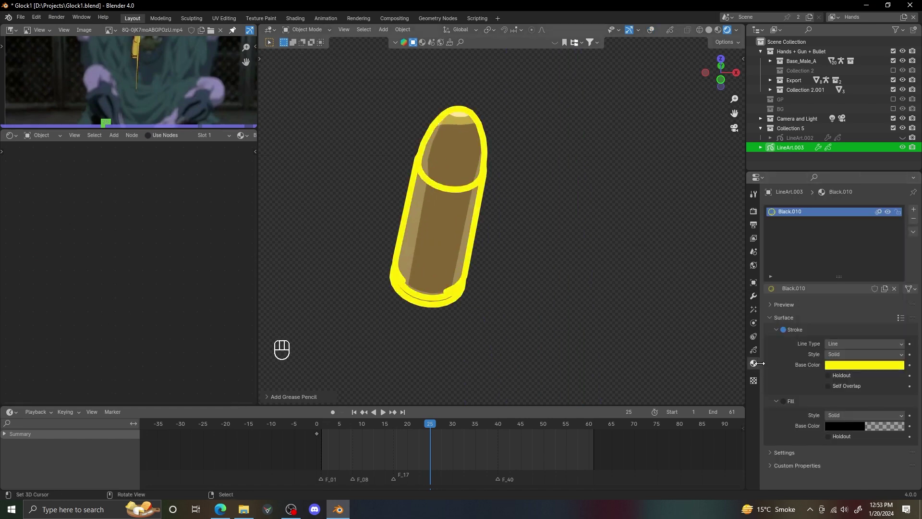
{"action": "left_click", "coordinate": [847, 427]}
{"action": "left_click_drag", "start_coordinate": [833, 412], "coordinate": [912, 412]}
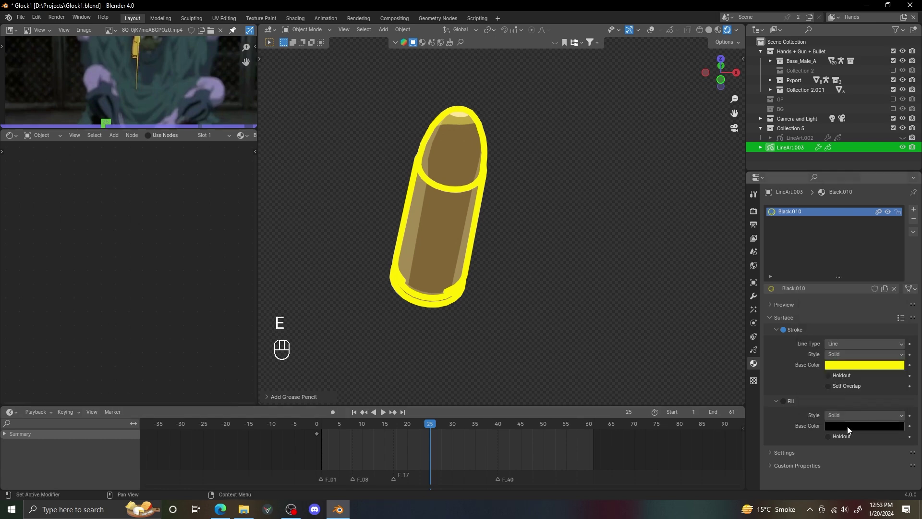
Add a Wave Distortion effect to the bullet line art with Amplitude 600 and Period about 66
{"action": "left_click", "coordinate": [753, 297]}
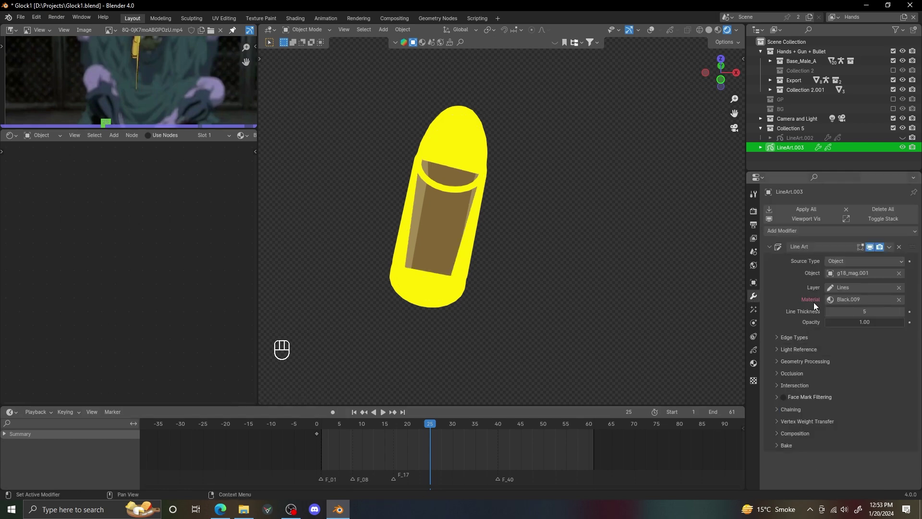
{"action": "left_click", "coordinate": [769, 247]}
{"action": "left_click", "coordinate": [754, 309]}
{"action": "left_click", "coordinate": [817, 209]}
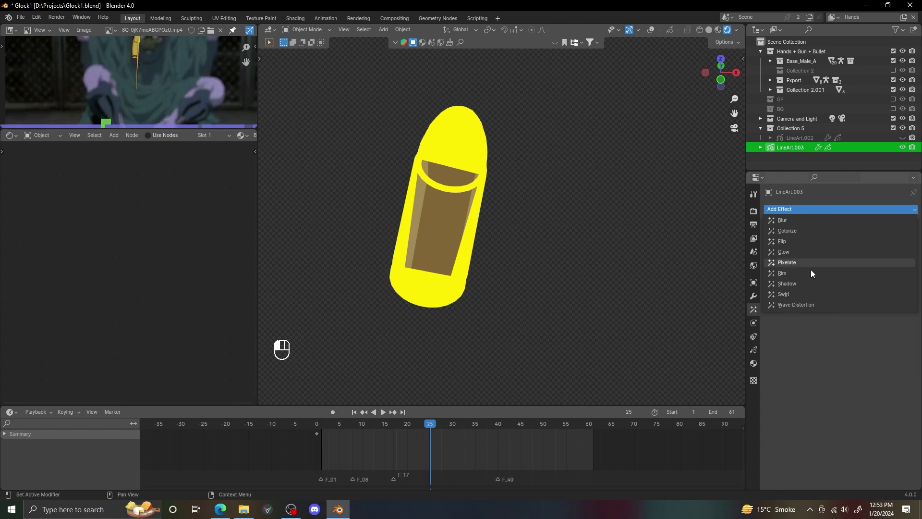
{"action": "left_click", "coordinate": [804, 305]}
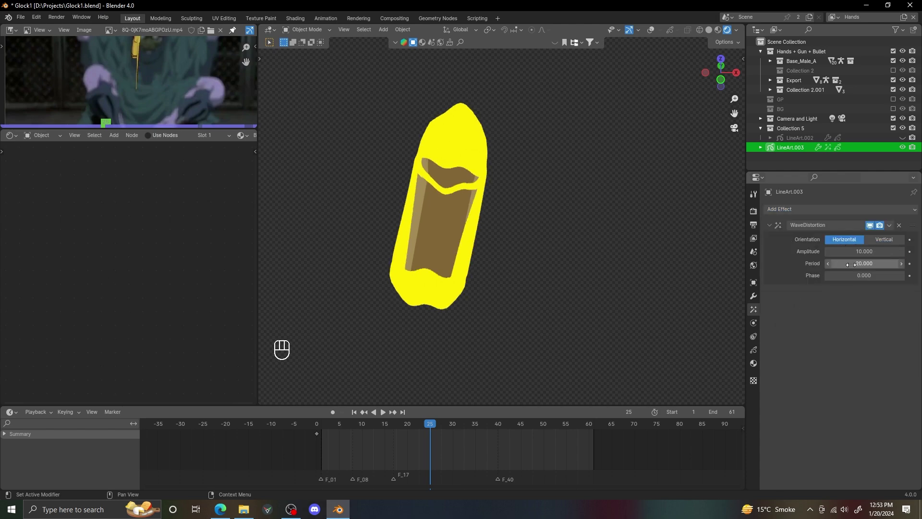
{"action": "left_click", "coordinate": [873, 250]}
{"action": "type", "text": "600"}
{"action": "key", "text": "Return"}
{"action": "left_click_drag", "start_coordinate": [871, 264], "coordinate": [904, 263], "text": "shift"}
Sample the bullet's golden colour for the line art material's stroke and fill base colours
{"action": "left_click", "coordinate": [754, 363]}
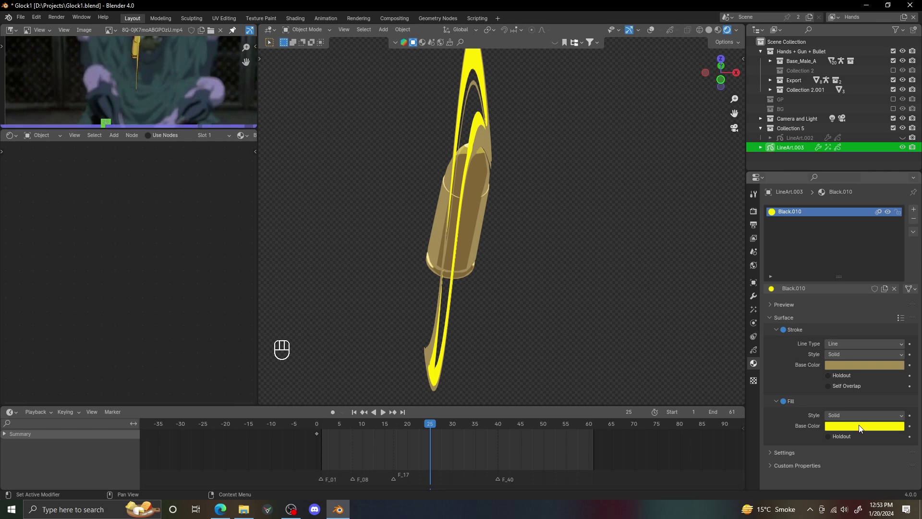
{"action": "left_click", "coordinate": [439, 204]}
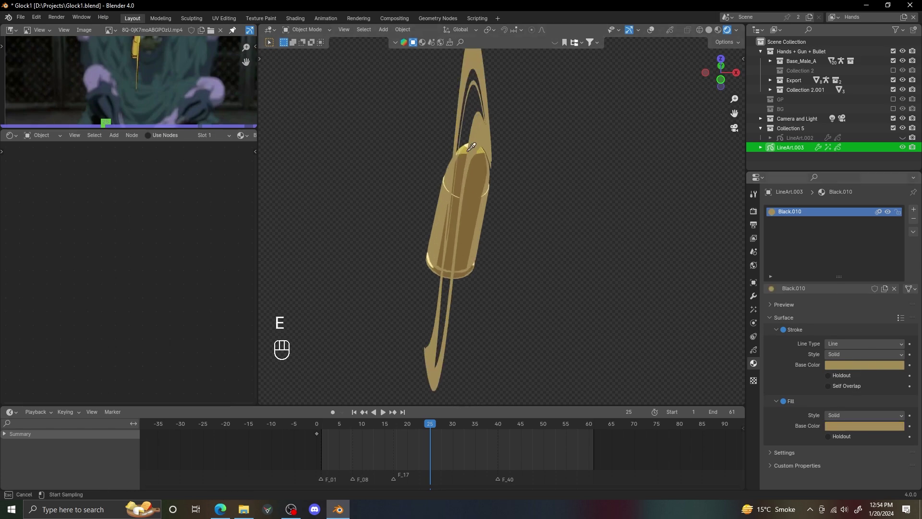
{"action": "left_click", "coordinate": [480, 145]}
{"action": "scroll", "coordinate": [555, 155], "scroll_direction": "down", "scroll_amount": 3}
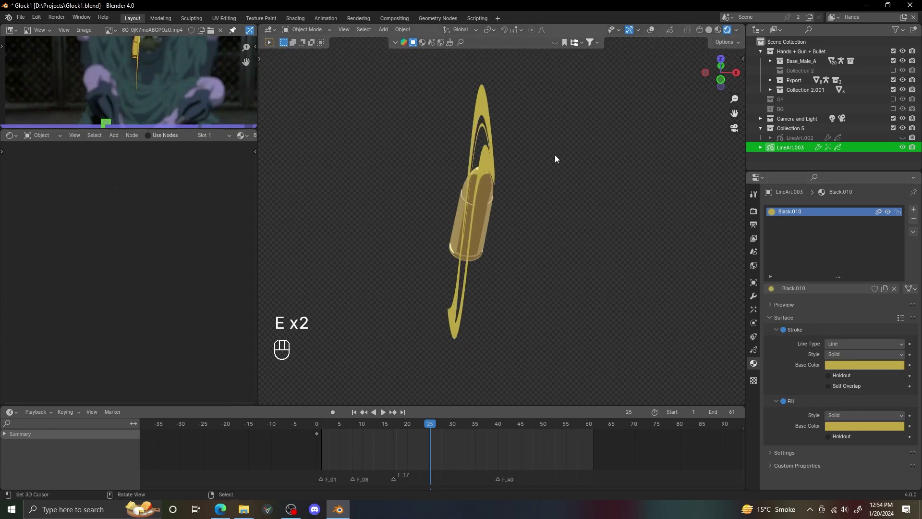
{"action": "scroll", "coordinate": [555, 155], "scroll_direction": "up", "scroll_amount": 2}
Brighten the stroke and fill colours to a lighter yellow and compare the result with and without viewport overlays
{"action": "left_click", "coordinate": [848, 366]}
{"action": "scroll", "coordinate": [848, 365], "scroll_direction": "up", "scroll_amount": 2}
{"action": "left_click", "coordinate": [878, 427]}
{"action": "scroll", "coordinate": [877, 427], "scroll_direction": "up", "scroll_amount": 3}
{"action": "scroll", "coordinate": [598, 298], "scroll_direction": "down", "scroll_amount": 1}
{"action": "key", "text": "shift+alt+z"}
{"action": "key", "text": "shift+alt+z"}
{"action": "key", "text": "shift+alt+z"}
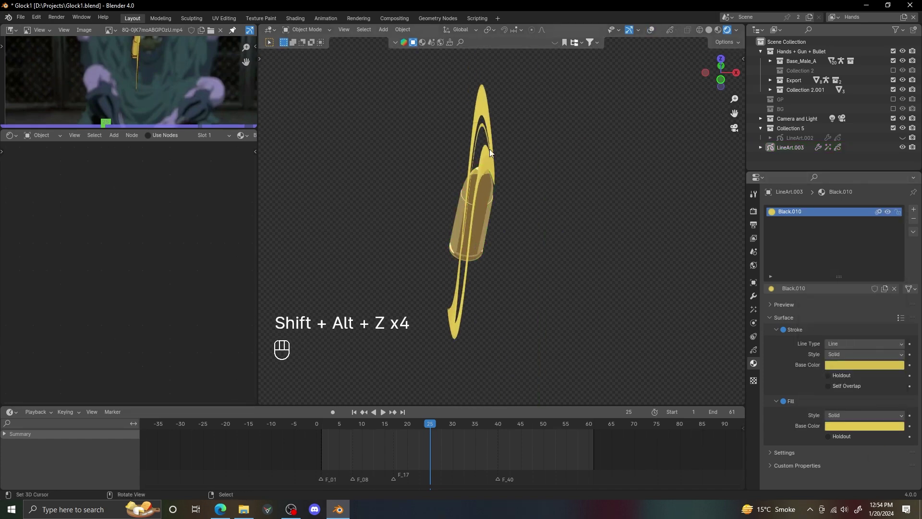
{"action": "key", "text": "shift+alt+z"}
Set the bullet line art modifier's opacity to 0.51
{"action": "left_click", "coordinate": [753, 296]}
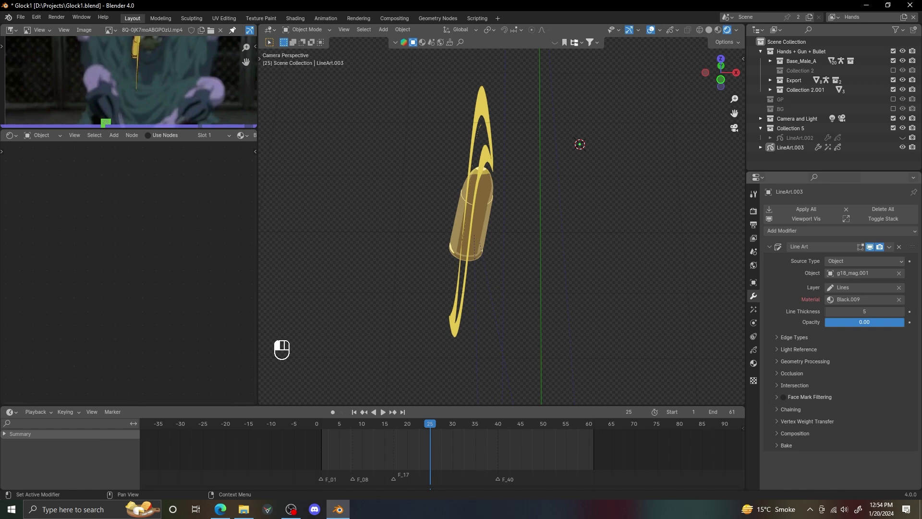
{"action": "left_click_drag", "start_coordinate": [862, 322], "coordinate": [866, 322]}
{"action": "scroll", "coordinate": [576, 262], "scroll_direction": "down", "scroll_amount": 4}
{"action": "middle_click_drag", "start_coordinate": [575, 262], "coordinate": [575, 129], "text": "shift"}
Keyframe the Wave Distortion Amplitude at 600 on frames 25 and 23
{"action": "left_click", "coordinate": [754, 349]}
{"action": "left_click", "coordinate": [754, 297]}
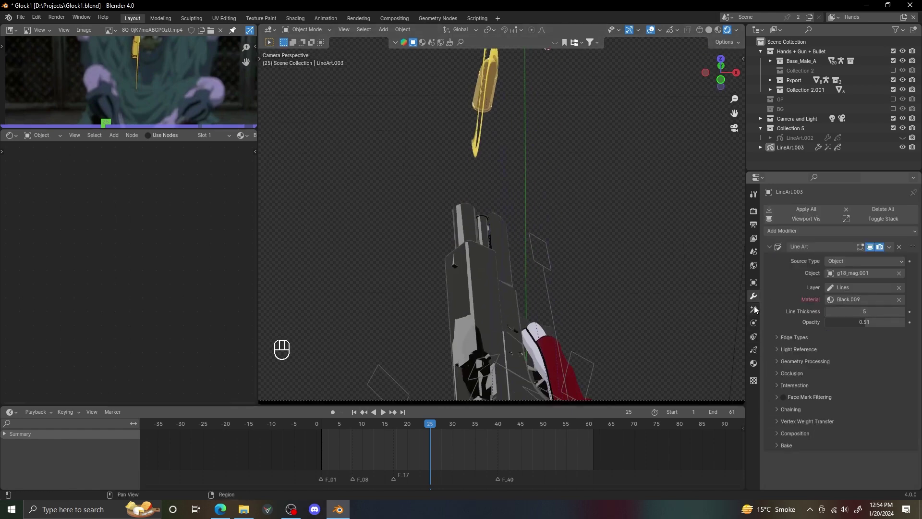
{"action": "left_click", "coordinate": [754, 309]}
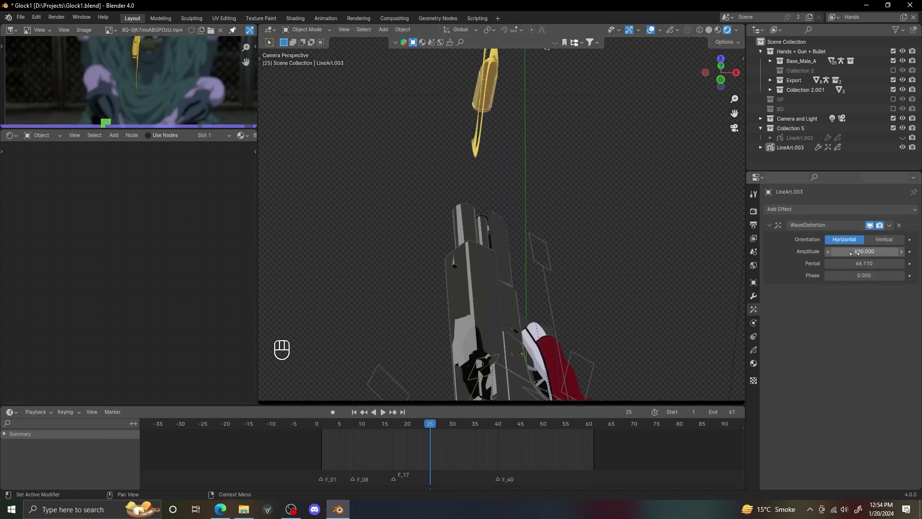
{"action": "mouse_move", "coordinate": [430, 427]}
{"action": "left_mouse_down"}
{"action": "mouse_move", "coordinate": [412, 426]}
{"action": "mouse_move", "coordinate": [422, 429]}
{"action": "left_mouse_up"}
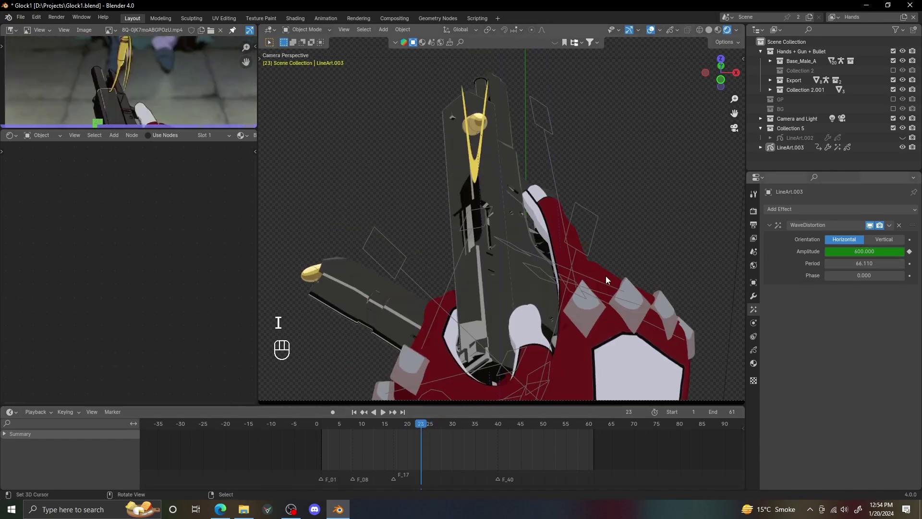
Try a Wave Distortion Amplitude of 0 at frame 21
{"action": "key", "text": "Left"}
{"action": "key", "text": "Left"}
{"action": "left_click", "coordinate": [872, 252]}
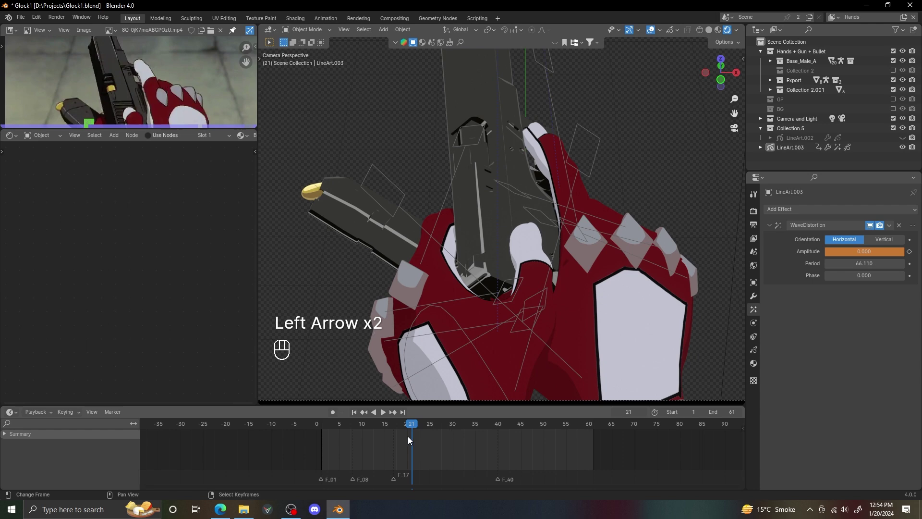
Keyframe the Wave Distortion Amplitude at 701.4 on frame 27 and at 0 on frame 31
{"action": "left_click_drag", "start_coordinate": [418, 427], "coordinate": [449, 425]}
{"action": "scroll", "coordinate": [501, 306], "scroll_direction": "down", "scroll_amount": 3}
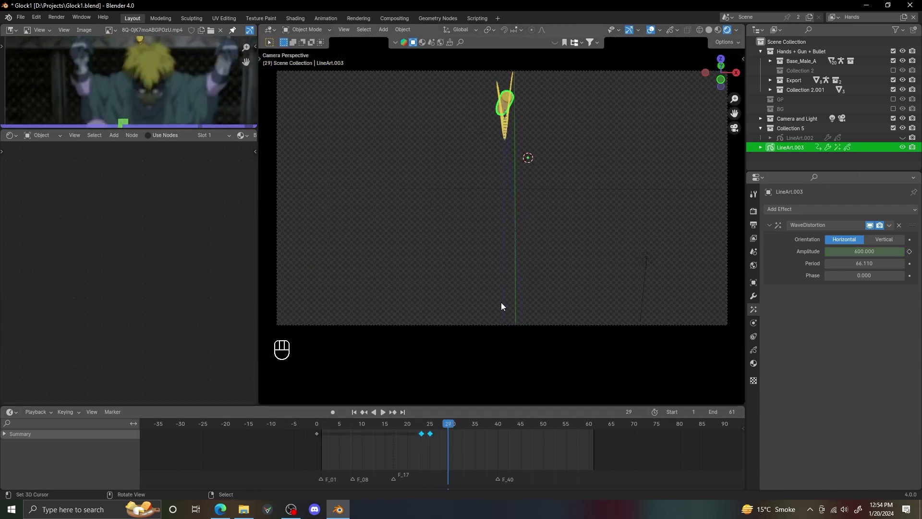
{"action": "scroll", "coordinate": [501, 306], "scroll_direction": "up", "scroll_amount": 2}
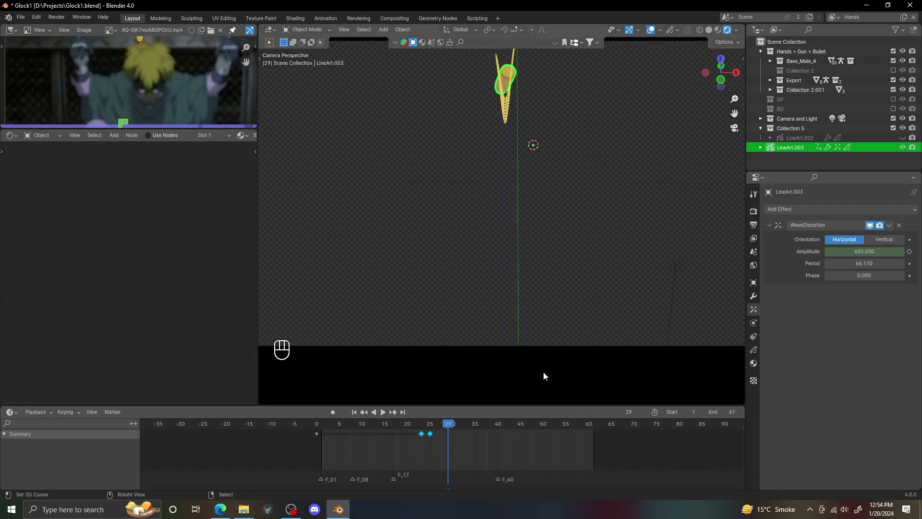
{"action": "key", "text": "Left"}
{"action": "key", "text": "Left"}
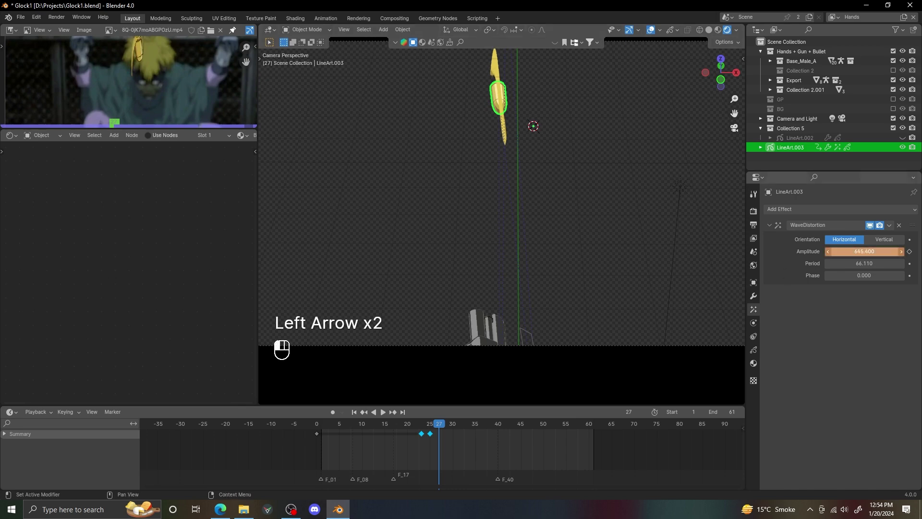
{"action": "left_click_drag", "start_coordinate": [443, 426], "coordinate": [450, 426]}
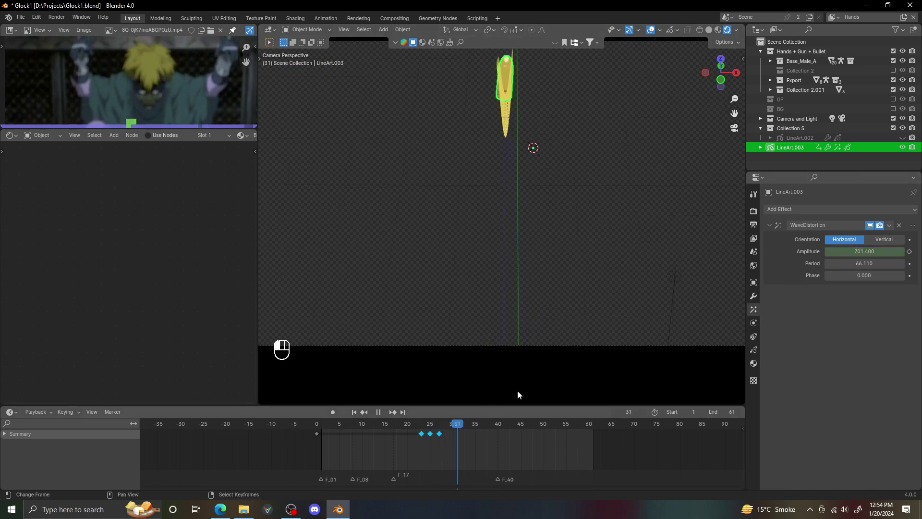
{"action": "key", "text": "i"}
Play the animation from about frame 17 to review the stretched bullet, then restore the viewport overlays
{"action": "scroll", "coordinate": [600, 214], "scroll_direction": "down", "scroll_amount": 2}
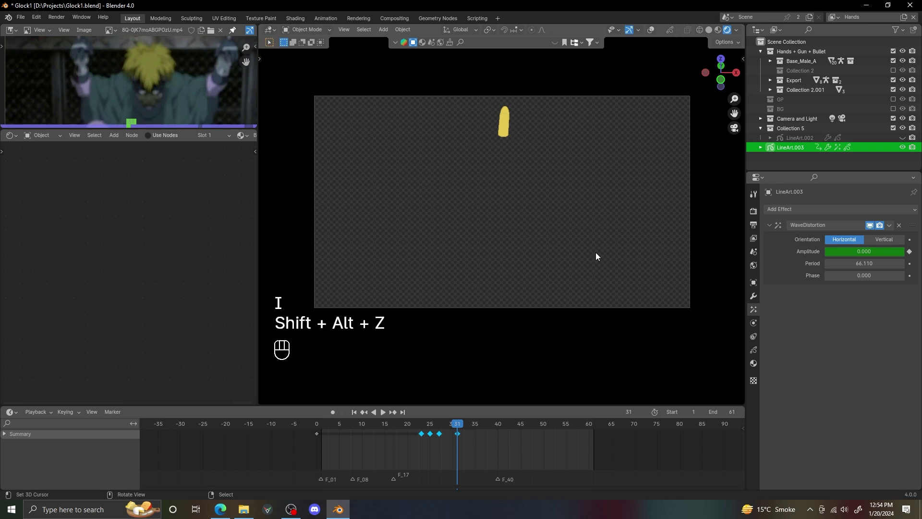
{"action": "scroll", "coordinate": [603, 214], "scroll_direction": "up", "scroll_amount": 1}
{"action": "left_click_drag", "start_coordinate": [452, 426], "coordinate": [392, 425]}
{"action": "key", "text": "space"}
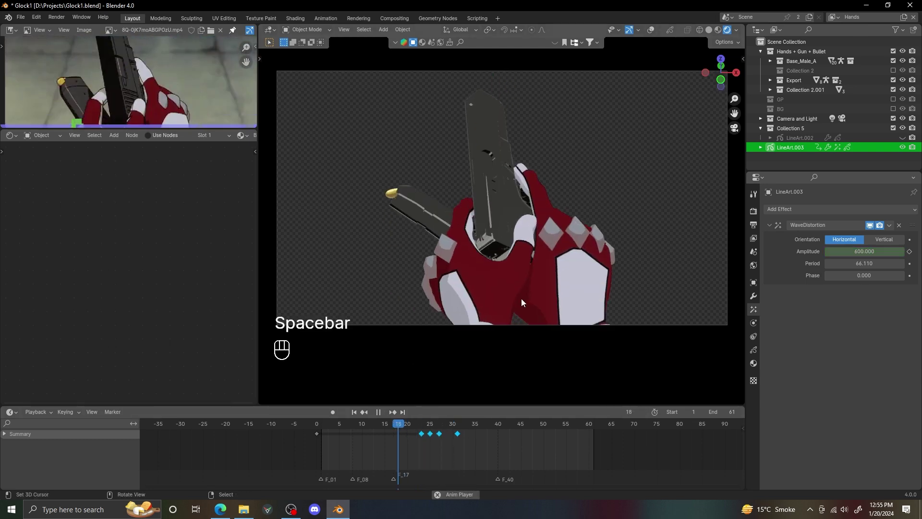
{"action": "key", "text": "space"}
{"action": "key", "text": "shift+alt+z"}
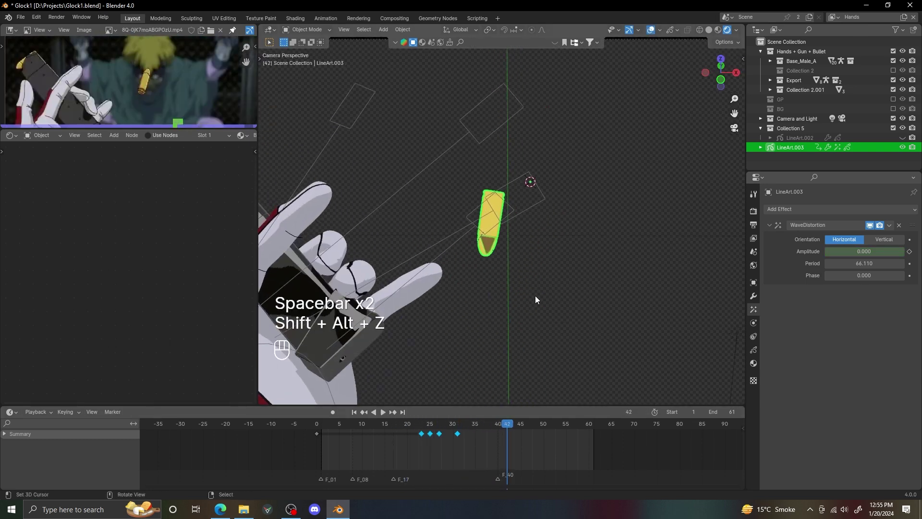
Inspect the bullet at frame 42 with the Line Art modifier and the viewport overlays switched off and on
{"action": "scroll", "coordinate": [532, 299], "scroll_direction": "up", "scroll_amount": 2}
{"action": "key", "text": "alt+a"}
{"action": "left_click", "coordinate": [754, 296]}
{"action": "scroll", "coordinate": [710, 288], "scroll_direction": "up", "scroll_amount": 4}
{"action": "left_click", "coordinate": [869, 248]}
{"action": "left_click", "coordinate": [869, 247]}
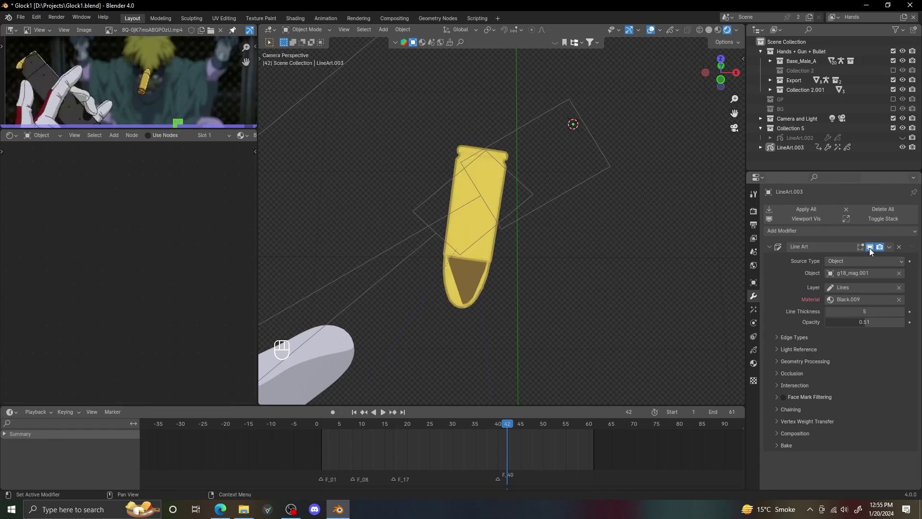
{"action": "scroll", "coordinate": [528, 258], "scroll_direction": "down", "scroll_amount": 2}
{"action": "key", "text": "shift+alt+z"}
{"action": "key", "text": "shift+alt+z"}
Disable the fill of the bullet line art material and play the animation to check the bullet
{"action": "left_click", "coordinate": [754, 363]}
{"action": "scroll", "coordinate": [652, 328], "scroll_direction": "up", "scroll_amount": 1}
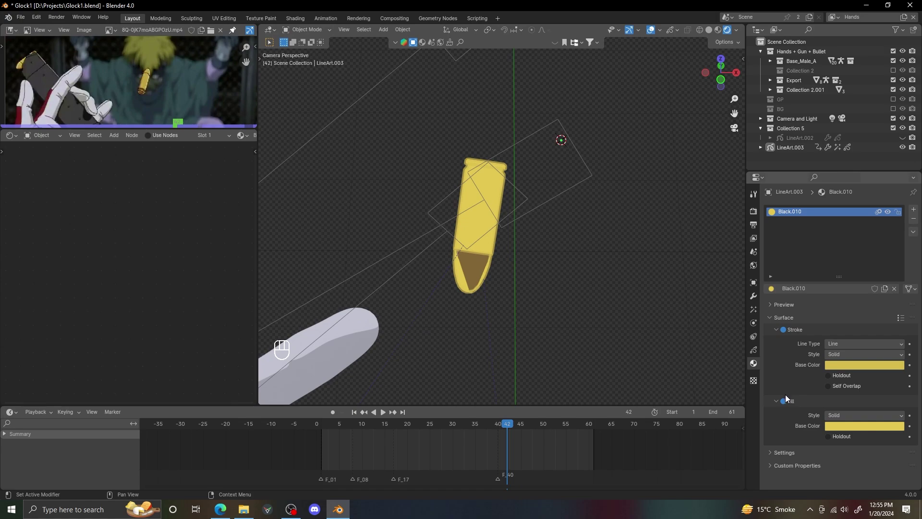
{"action": "left_click_drag", "start_coordinate": [491, 423], "coordinate": [435, 420]}
{"action": "scroll", "coordinate": [530, 229], "scroll_direction": "down", "scroll_amount": 1}
{"action": "key", "text": "space"}
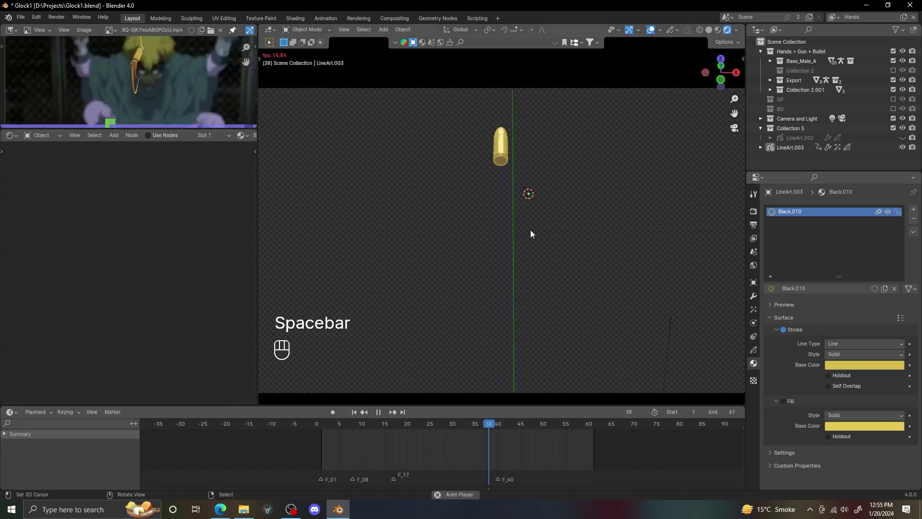
{"action": "key", "text": "space"}
{"action": "left_click_drag", "start_coordinate": [495, 421], "coordinate": [554, 415]}
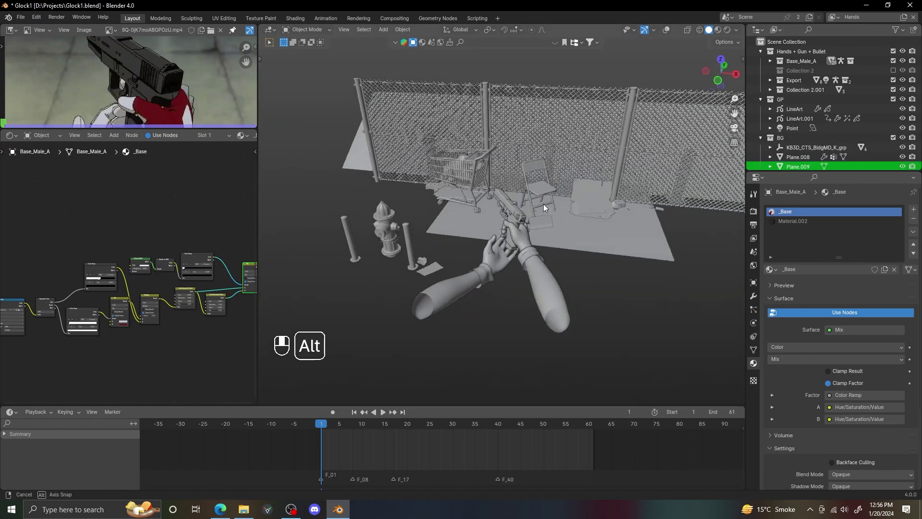
Examine the background scene's fence, shopping cart, chair and ground plane from several angles
{"action": "left_click_drag", "start_coordinate": [364, 249], "coordinate": [437, 261], "text": "alt"}
{"action": "key", "text": "shift+alt+z"}
{"action": "key", "text": "shift+alt+z"}
{"action": "key", "text": "shift+alt+z"}
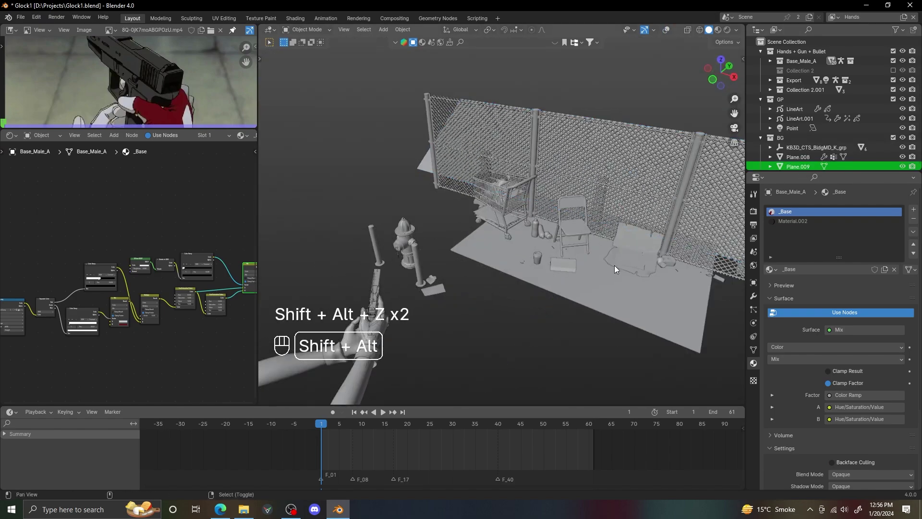
{"action": "key", "text": "alt+a"}
{"action": "right_click", "coordinate": [608, 282]}
{"action": "key", "text": "KP_Decimal"}
{"action": "key", "text": "alt+a"}
{"action": "middle_click_drag", "start_coordinate": [607, 281], "coordinate": [633, 246]}
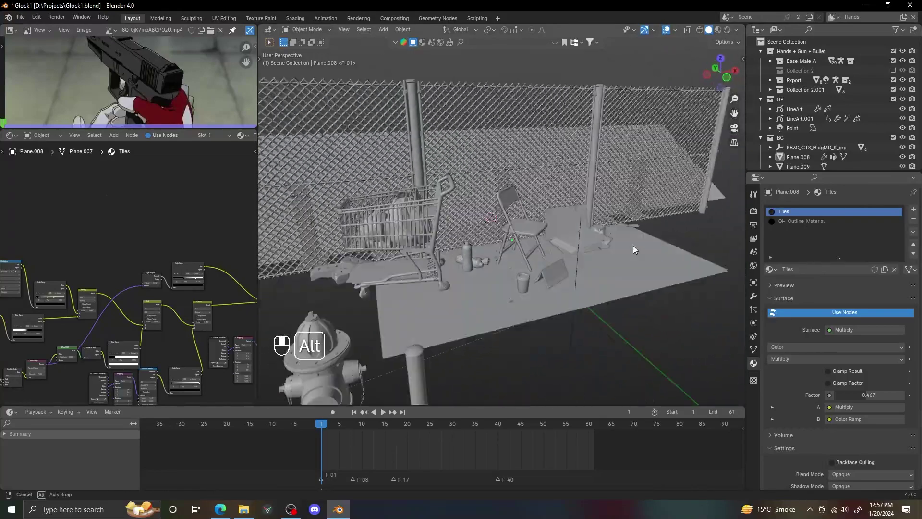
{"action": "key", "text": "KP_0"}
Isolate the tiled ground plane in local view and show it in Material Preview shading
{"action": "left_click_drag", "start_coordinate": [624, 244], "coordinate": [594, 260], "text": "alt"}
{"action": "right_click", "coordinate": [589, 261]}
{"action": "scroll", "coordinate": [134, 274], "scroll_direction": "down", "scroll_amount": 6}
{"action": "mouse_move", "coordinate": [140, 297]}
{"action": "left_mouse_down", "text": "alt"}
{"action": "mouse_move", "coordinate": [141, 249]}
{"action": "mouse_move", "coordinate": [113, 255]}
{"action": "left_mouse_up", "text": "alt"}
{"action": "key", "text": "q"}
{"action": "left_click_drag", "start_coordinate": [583, 226], "coordinate": [598, 232], "text": "alt"}
{"action": "key", "text": "z"}
{"action": "left_click", "coordinate": [601, 275]}
{"action": "left_click_drag", "start_coordinate": [509, 229], "coordinate": [554, 248], "text": "alt"}
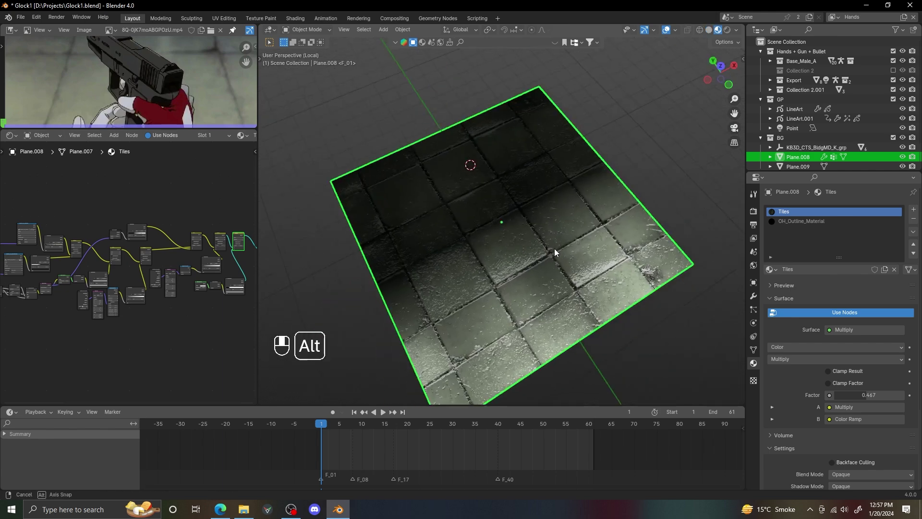
View the isolated ground plane from the top and widen the node editor beside it
{"action": "key", "text": "alt+a"}
{"action": "key", "text": "grave"}
{"action": "left_click_drag", "start_coordinate": [258, 206], "coordinate": [437, 200]}
Preview the Tiles material's colour texture, its Color Ramp, the roughness texture and the Multiply node combining them
{"action": "scroll", "coordinate": [201, 202], "scroll_direction": "up", "scroll_amount": 5}
{"action": "left_click", "coordinate": [197, 192], "text": "ctrl+shift"}
{"action": "left_click_drag", "start_coordinate": [197, 191], "coordinate": [135, 185], "text": "alt"}
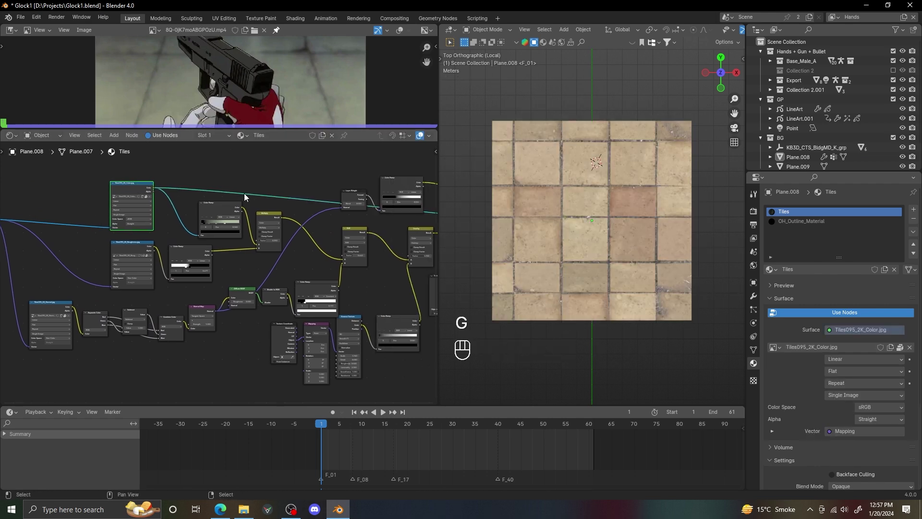
{"action": "left_click", "coordinate": [220, 207], "text": "ctrl+shift"}
{"action": "scroll", "coordinate": [313, 88], "scroll_direction": "down", "scroll_amount": 1}
{"action": "scroll", "coordinate": [267, 212], "scroll_direction": "up", "scroll_amount": 1}
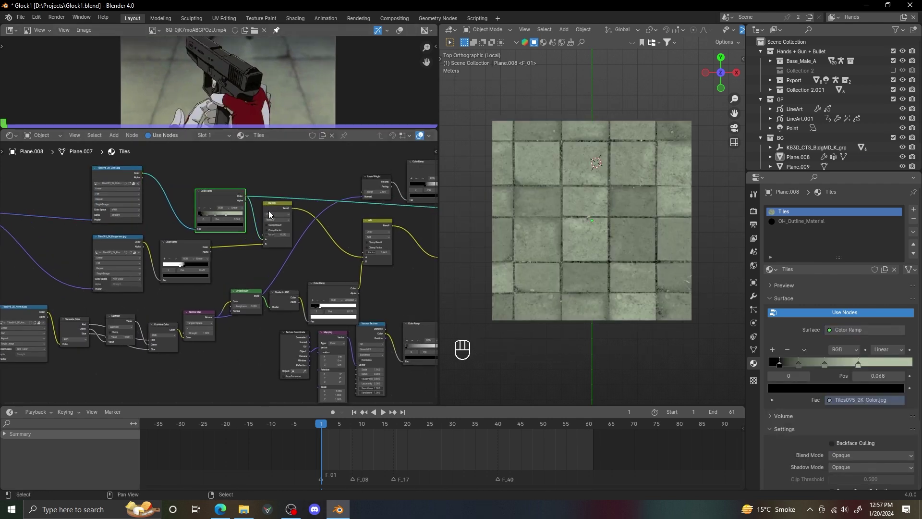
{"action": "left_click", "coordinate": [120, 241], "text": "ctrl+shift"}
{"action": "left_click", "coordinate": [281, 203], "text": "ctrl+shift"}
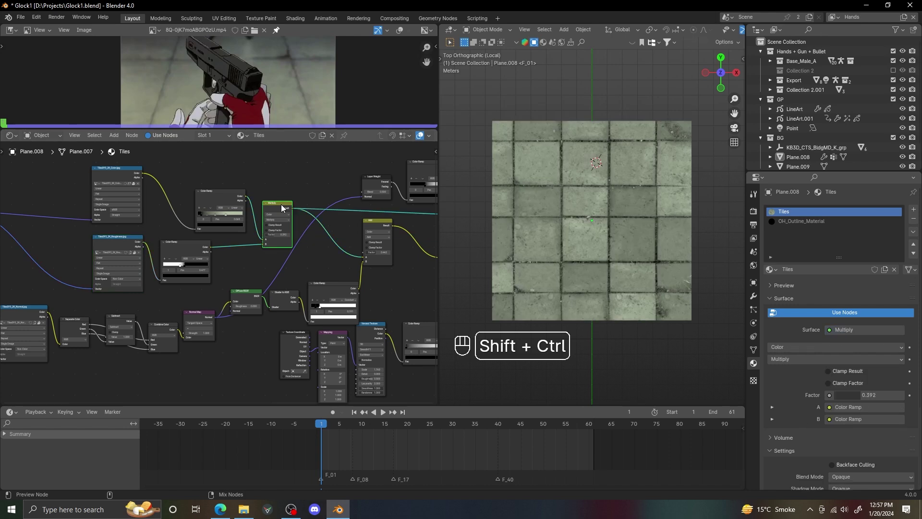
{"action": "left_click_drag", "start_coordinate": [281, 203], "coordinate": [311, 144], "text": "alt"}
Preview the Tiles material's Diffuse BSDF and the Color Ramp fed by its Shader to RGB node
{"action": "left_click", "coordinate": [277, 237], "text": "ctrl+shift"}
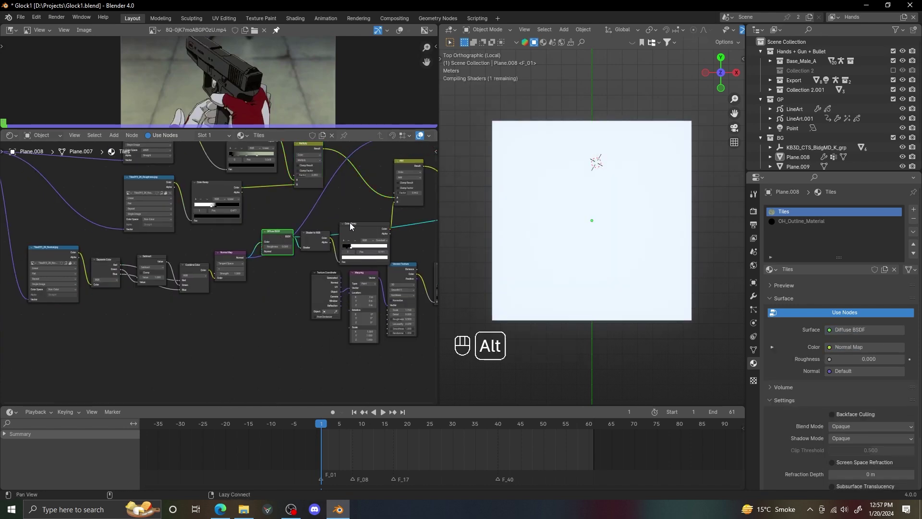
{"action": "middle_click_drag", "start_coordinate": [335, 228], "coordinate": [287, 244]}
{"action": "left_click", "coordinate": [350, 247], "text": "ctrl+shift"}
{"action": "left_click_drag", "start_coordinate": [355, 228], "coordinate": [228, 217], "text": "alt"}
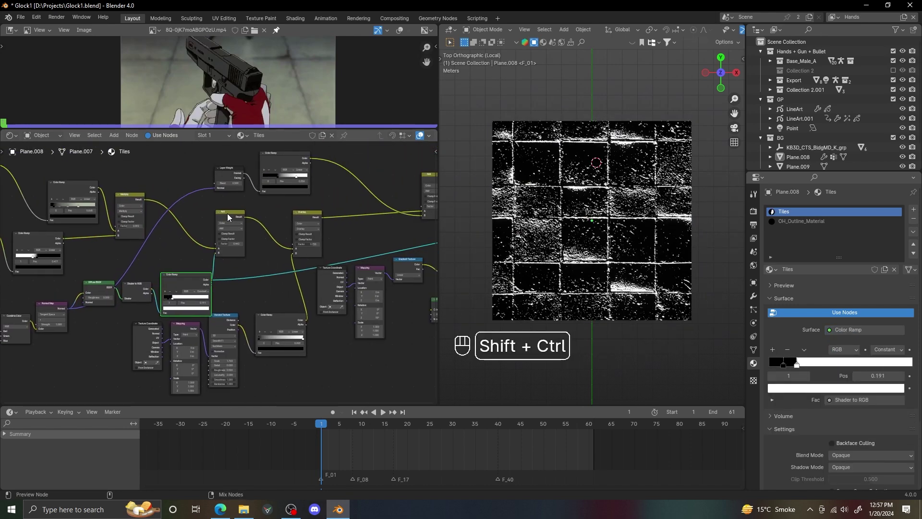
Preview the Mix and Overlay nodes, and reconnect the final Multiply node to the material output
{"action": "left_click", "coordinate": [228, 217], "text": "ctrl+shift"}
{"action": "left_click_drag", "start_coordinate": [306, 216], "coordinate": [281, 206], "text": "alt"}
{"action": "left_click", "coordinate": [282, 206], "text": "ctrl+shift"}
{"action": "left_click_drag", "start_coordinate": [419, 174], "coordinate": [209, 188], "text": "alt"}
{"action": "left_click", "coordinate": [305, 185], "text": "ctrl+shift"}
Leave the isolated ground view and show the whole background scene in rendered shading
{"action": "left_click_drag", "start_coordinate": [567, 202], "coordinate": [591, 155], "text": "alt"}
{"action": "key", "text": "z"}
{"action": "left_click", "coordinate": [633, 168]}
{"action": "key", "text": "q"}
{"action": "key", "text": "z"}
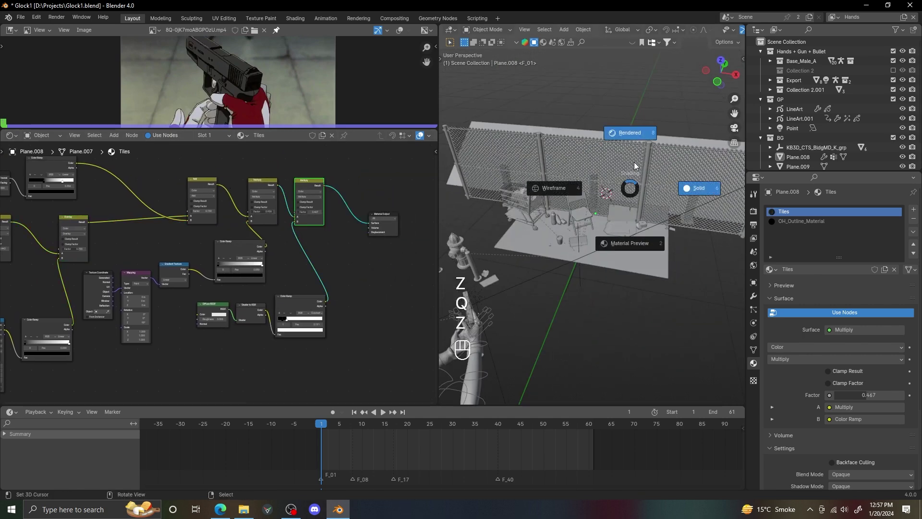
{"action": "left_click", "coordinate": [634, 162]}
Select the folding chair, display its KB3D_CTS_PlasticBWY material nodes and inspect the contents of a node group
{"action": "scroll", "coordinate": [646, 191], "scroll_direction": "up", "scroll_amount": 5}
{"action": "mouse_move", "coordinate": [647, 192]}
{"action": "left_mouse_down", "text": "alt"}
{"action": "mouse_move", "coordinate": [607, 195]}
{"action": "mouse_move", "coordinate": [638, 188]}
{"action": "left_mouse_up", "text": "alt"}
{"action": "mouse_move", "coordinate": [638, 188]}
{"action": "left_mouse_down", "text": "alt"}
{"action": "mouse_move", "coordinate": [615, 194]}
{"action": "mouse_move", "coordinate": [644, 188]}
{"action": "mouse_move", "coordinate": [526, 181]}
{"action": "mouse_move", "coordinate": [506, 204]}
{"action": "mouse_move", "coordinate": [615, 212]}
{"action": "mouse_move", "coordinate": [605, 168]}
{"action": "mouse_move", "coordinate": [685, 159]}
{"action": "mouse_move", "coordinate": [647, 195]}
{"action": "mouse_move", "coordinate": [514, 195]}
{"action": "mouse_move", "coordinate": [597, 205]}
{"action": "mouse_move", "coordinate": [534, 185]}
{"action": "mouse_move", "coordinate": [603, 181]}
{"action": "left_mouse_up", "text": "alt"}
{"action": "left_click", "coordinate": [603, 180]}
{"action": "key", "text": "Home"}
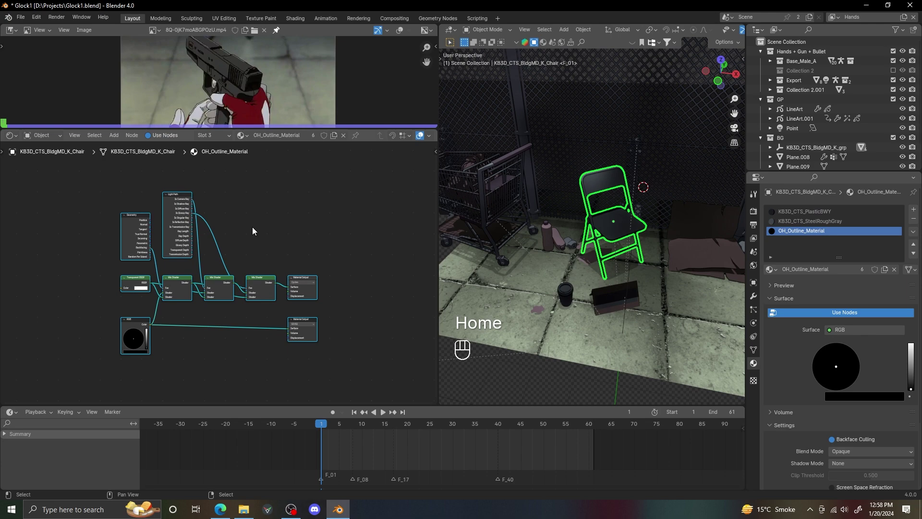
{"action": "left_click", "coordinate": [220, 136]}
{"action": "left_click", "coordinate": [211, 156]}
{"action": "left_click_drag", "start_coordinate": [432, 248], "coordinate": [309, 252], "text": "alt"}
{"action": "key", "text": "alt+a"}
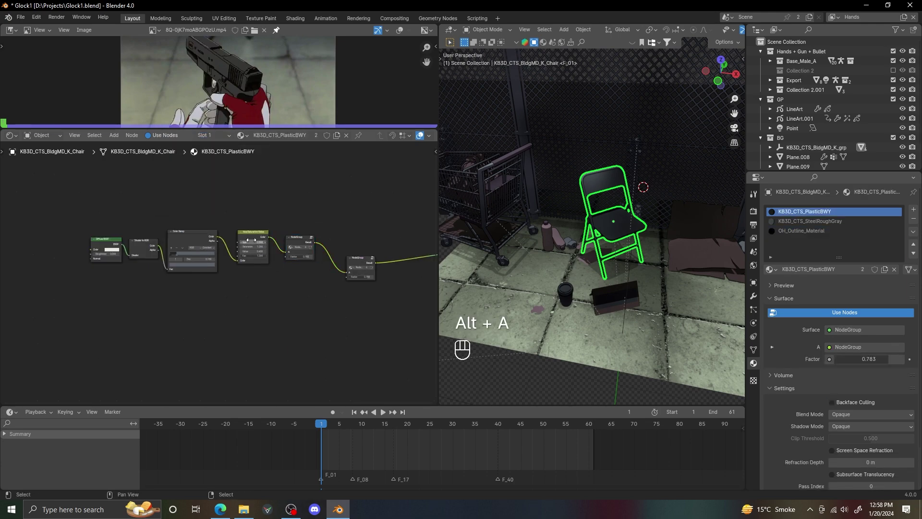
{"action": "key", "text": "Tab"}
{"action": "key", "text": "Tab"}
Return to the camera view and widen the 3D viewport beside the node editor, checking the shot without overlays
{"action": "scroll", "coordinate": [624, 232], "scroll_direction": "up", "scroll_amount": 5}
{"action": "left_click_drag", "start_coordinate": [624, 232], "coordinate": [614, 259], "text": "alt"}
{"action": "scroll", "coordinate": [601, 235], "scroll_direction": "down", "scroll_amount": 4}
{"action": "key", "text": "shift+alt+z"}
{"action": "key", "text": "KP_0"}
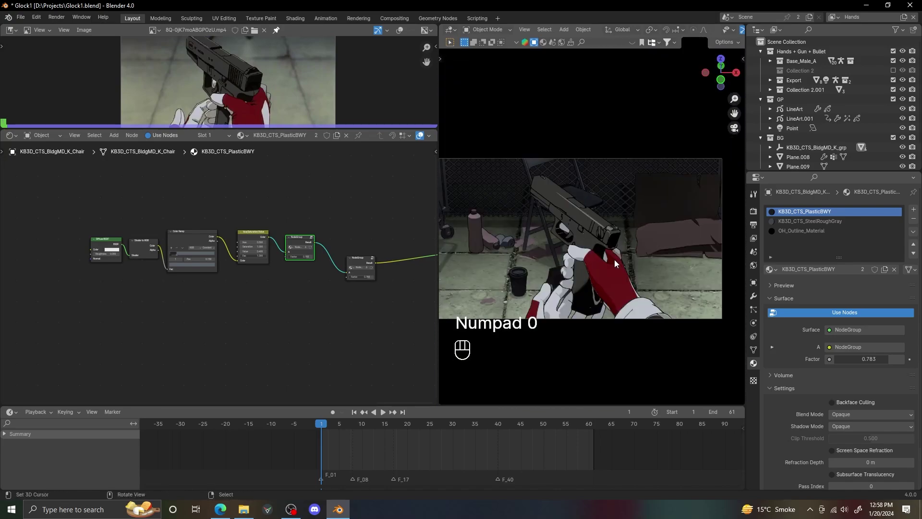
{"action": "left_click_drag", "start_coordinate": [436, 219], "coordinate": [274, 232]}
{"action": "key", "text": "shift+alt+z"}
{"action": "key", "text": "shift+alt+z"}
{"action": "scroll", "coordinate": [528, 214], "scroll_direction": "up", "scroll_amount": 2}
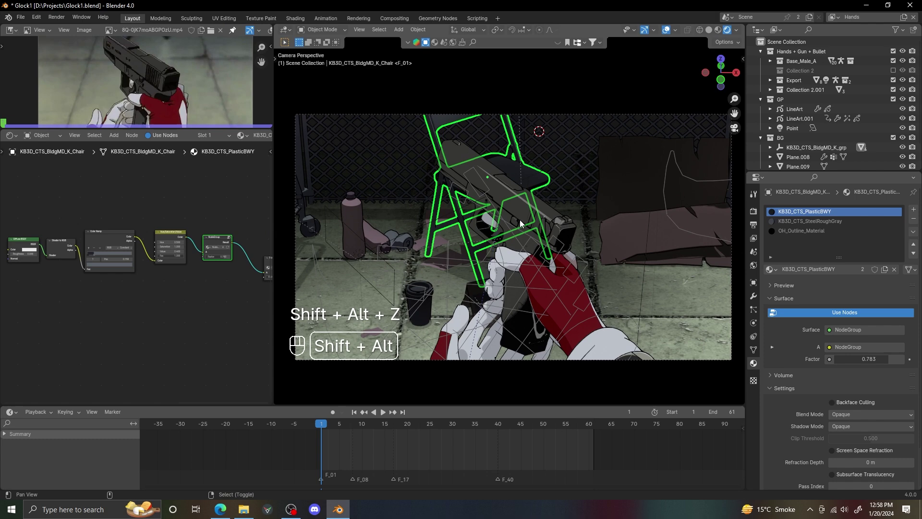
Play the rendered reload animation through the camera and go to the last frame
{"action": "left_click_drag", "start_coordinate": [532, 211], "coordinate": [543, 242], "text": "alt"}
{"action": "key", "text": "KP_0"}
{"action": "key", "text": "space"}
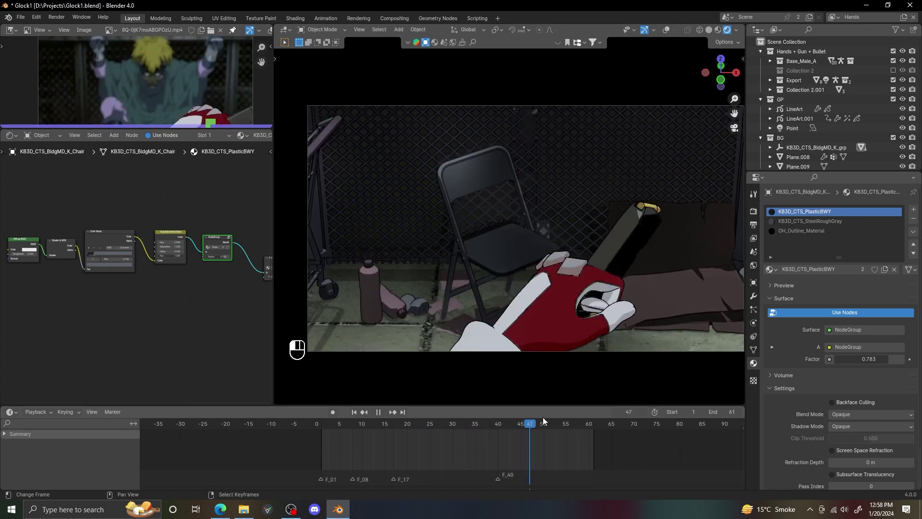
{"action": "key", "text": "space"}
{"action": "left_click", "coordinate": [580, 425]}
{"action": "left_click", "coordinate": [404, 411]}
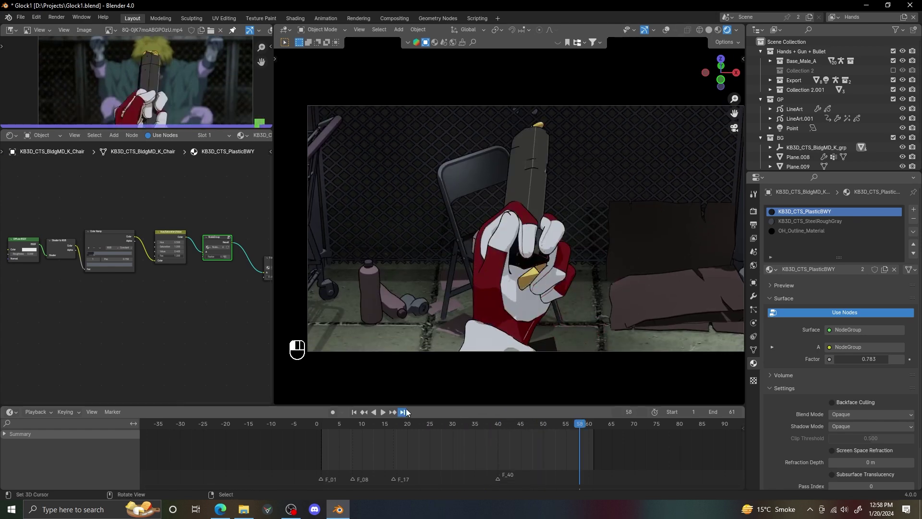
{"action": "scroll", "coordinate": [546, 264], "scroll_direction": "down", "scroll_amount": 1}
{"action": "scroll", "coordinate": [547, 259], "scroll_direction": "up", "scroll_amount": 1}
{"action": "left_click_drag", "start_coordinate": [556, 246], "coordinate": [518, 244], "text": "alt+shift"}
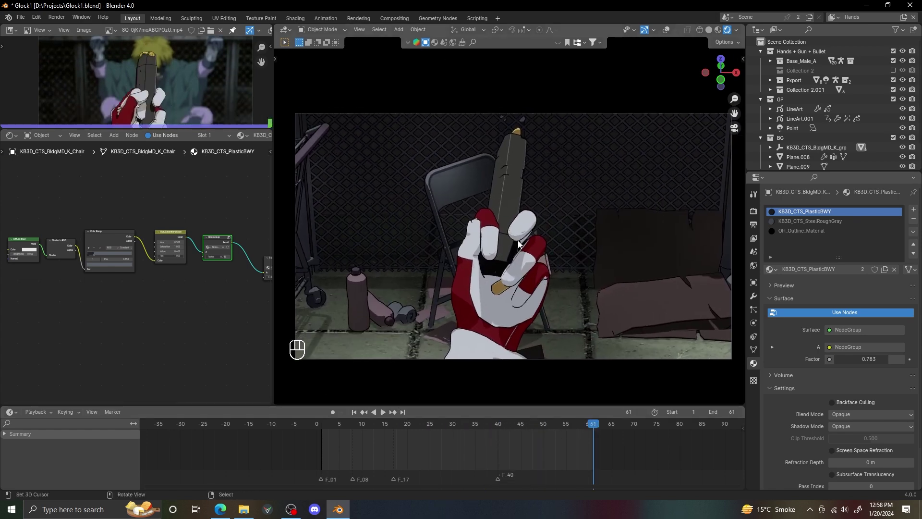
Exclude the BG collection from the Hands view layer and browse the scene's view layers
{"action": "left_click", "coordinate": [575, 240]}
{"action": "key", "text": "shift+alt+z"}
{"action": "key", "text": "shift+alt+z"}
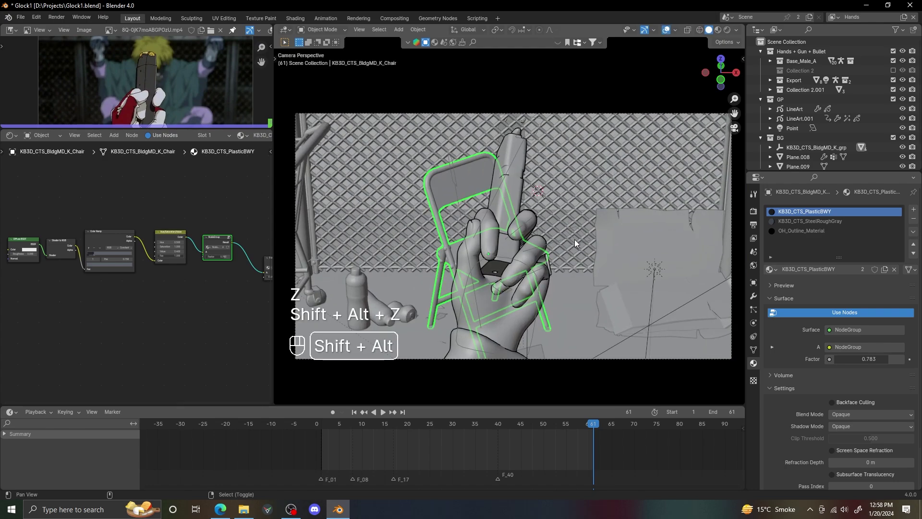
{"action": "left_click", "coordinate": [893, 137]}
{"action": "left_click", "coordinate": [832, 17]}
{"action": "left_click_drag", "start_coordinate": [582, 140], "coordinate": [559, 156], "text": "alt"}
{"action": "key", "text": "shift+alt+z"}
{"action": "left_click_drag", "start_coordinate": [593, 201], "coordinate": [571, 207], "text": "alt+shift"}
{"action": "key", "text": "alt+a"}
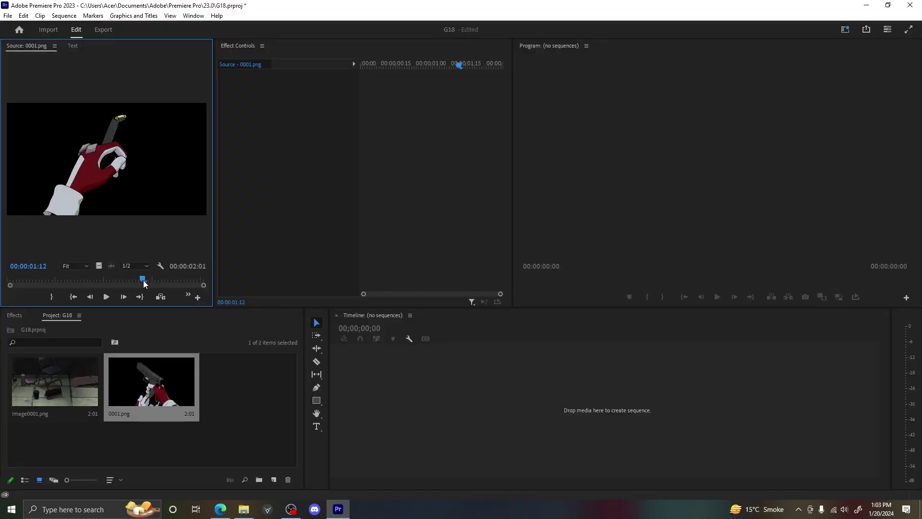
In Premiere Pro, scrub through the 0001.png hands sequence and the Image0001.png background sequence as source clips
{"action": "left_click_drag", "start_coordinate": [143, 283], "coordinate": [3, 291]}
{"action": "left_click_drag", "start_coordinate": [49, 367], "coordinate": [109, 195]}
{"action": "left_click_drag", "start_coordinate": [12, 280], "coordinate": [202, 281]}
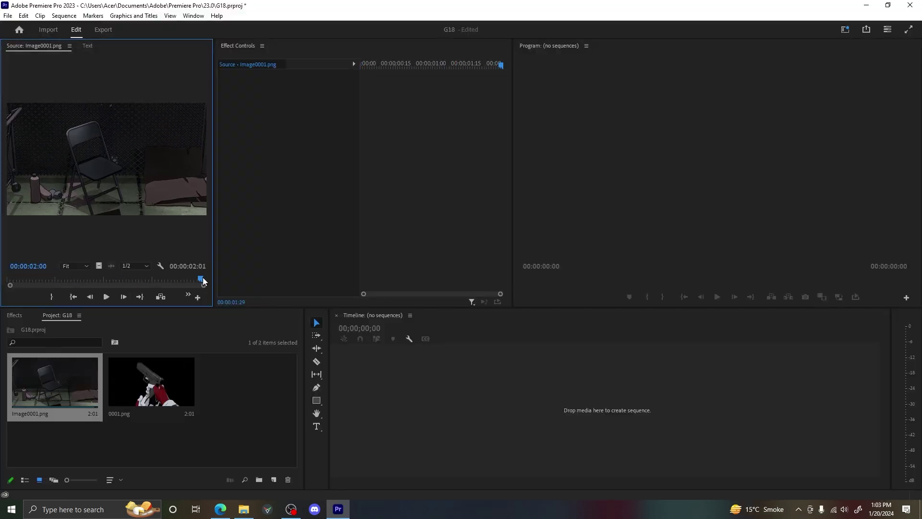
Create a sequence from Image0001.png and stack the 0001.png clip above it on V2 from the start
{"action": "left_click_drag", "start_coordinate": [55, 381], "coordinate": [429, 394]}
{"action": "left_click_drag", "start_coordinate": [450, 339], "coordinate": [373, 342]}
{"action": "double_click", "coordinate": [148, 385]}
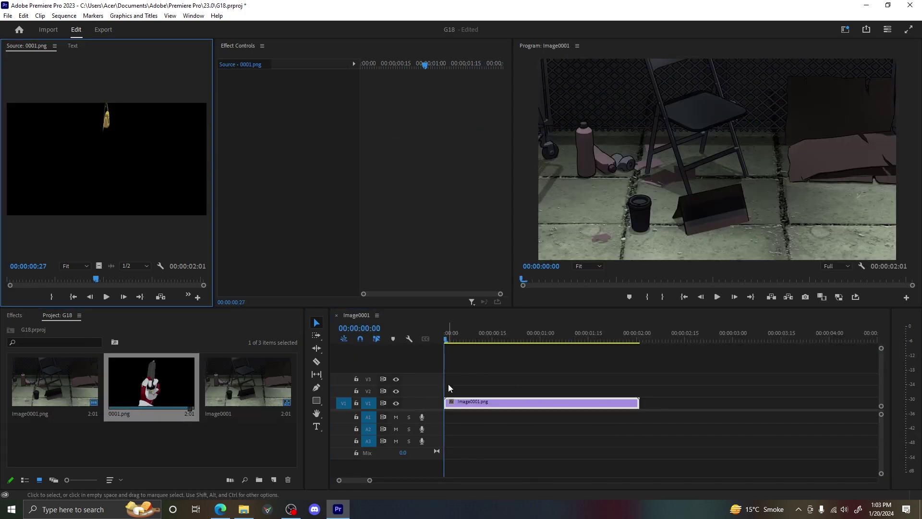
{"action": "left_click_drag", "start_coordinate": [441, 386], "coordinate": [445, 389]}
Play and scrub the sequence to check the hands composited over the background
{"action": "key", "text": "space"}
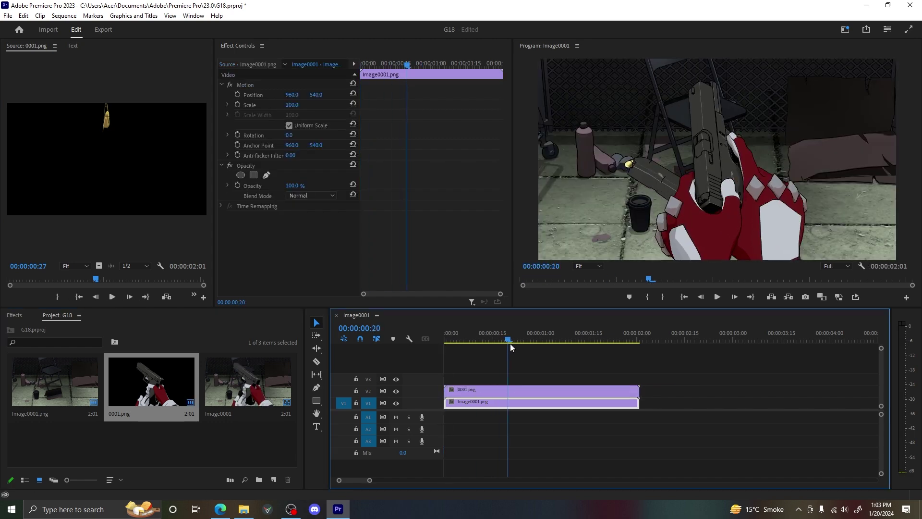
{"action": "key", "text": "space"}
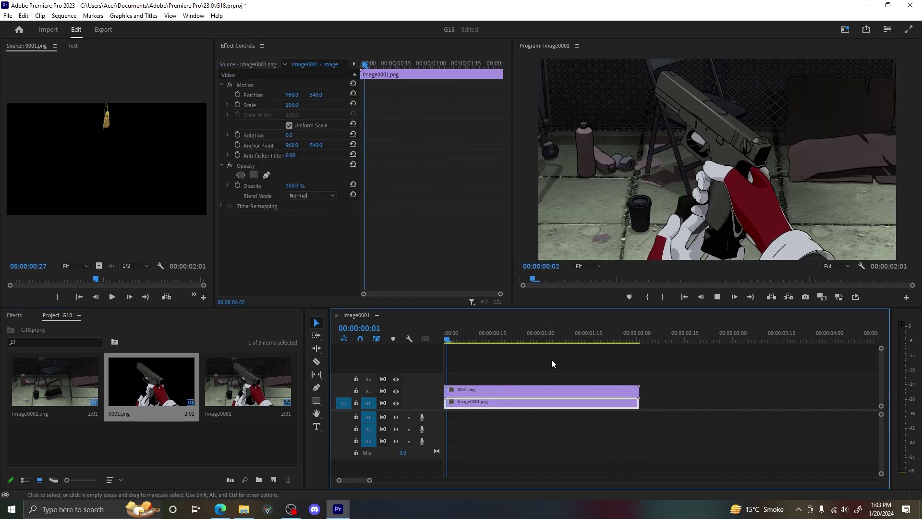
{"action": "left_click_drag", "start_coordinate": [533, 339], "coordinate": [453, 339]}
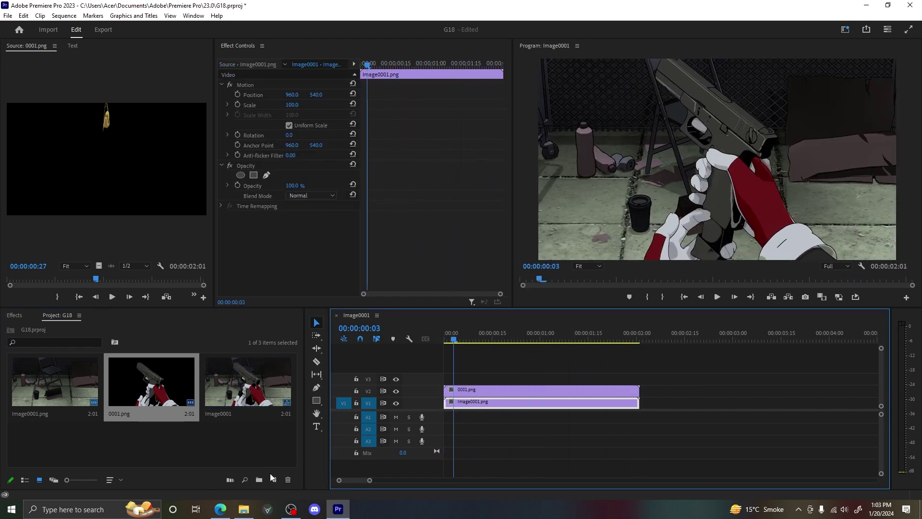
Create a 1920 x 1080 adjustment layer and place it on V3 above both clips
{"action": "left_click", "coordinate": [274, 480]}
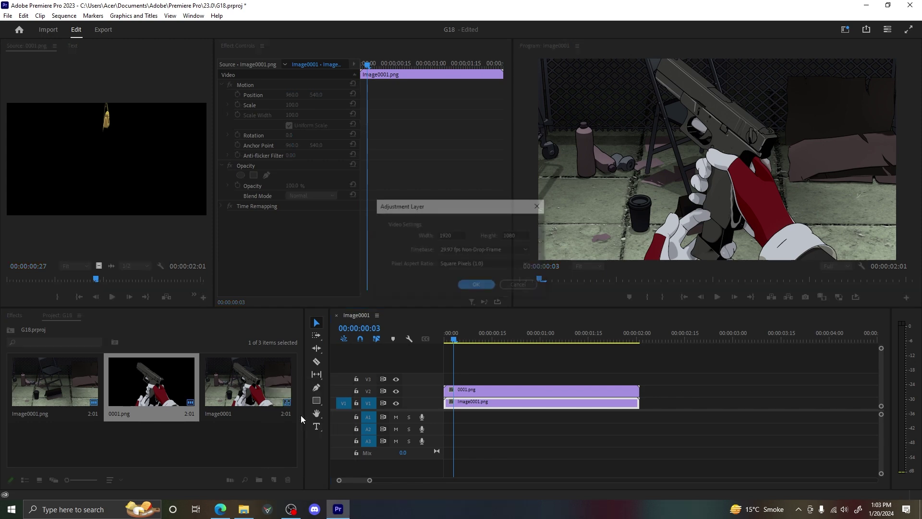
{"action": "left_click", "coordinate": [477, 287]}
{"action": "left_click_drag", "start_coordinate": [262, 379], "coordinate": [478, 371]}
Cut the adjustment layer at the end of the image clips, delete the excess and return to the sequence start
{"action": "left_click", "coordinate": [645, 339]}
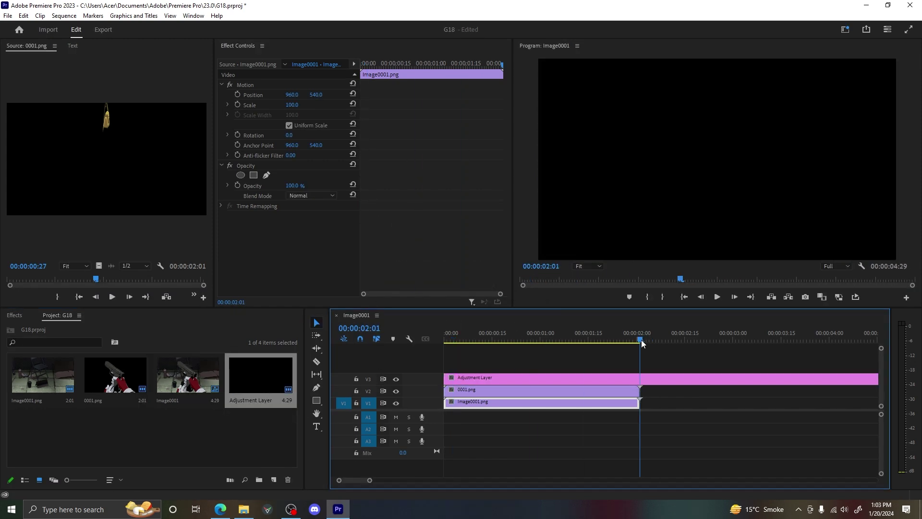
{"action": "key", "text": "v"}
{"action": "left_click", "coordinate": [711, 379]}
{"action": "key", "text": "Delete"}
{"action": "left_click_drag", "start_coordinate": [641, 336], "coordinate": [446, 342]}
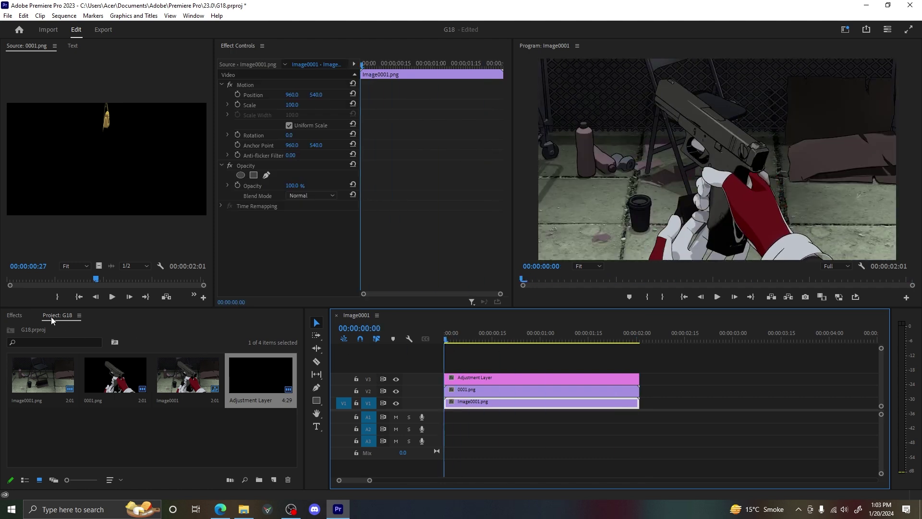
Apply Posterize Time with a frame rate of 12 to the Image0001.png clip
{"action": "left_click", "coordinate": [22, 315]}
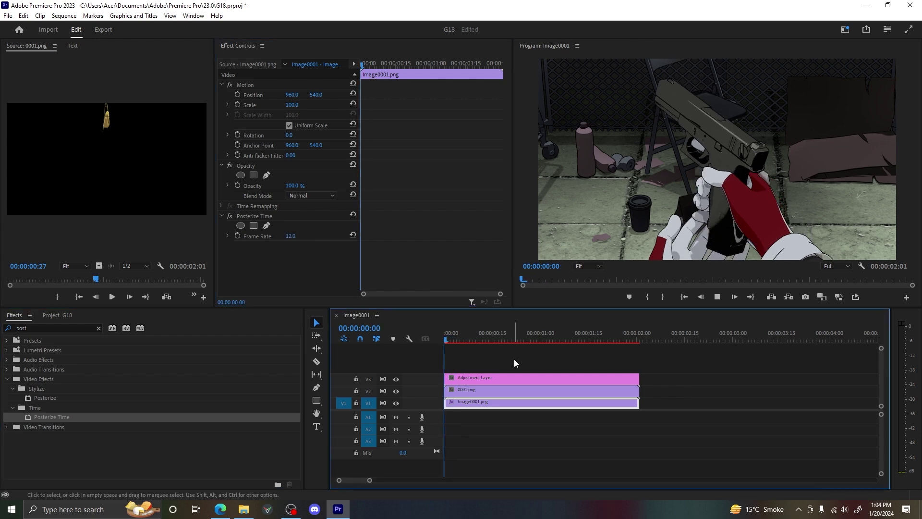
{"action": "left_click_drag", "start_coordinate": [461, 339], "coordinate": [430, 338]}
{"action": "left_click_drag", "start_coordinate": [665, 368], "coordinate": [588, 355]}
{"action": "key", "text": "ctrl+r"}
{"action": "key", "text": "Escape"}
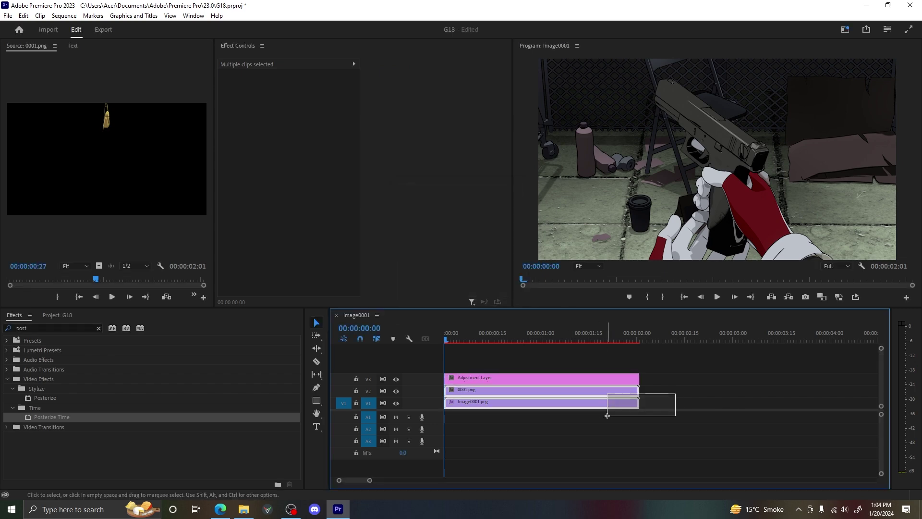
Slow the 0001.png and Image0001.png clips to 70% speed and extend the adjustment layer to their new end
{"action": "left_click_drag", "start_coordinate": [606, 416], "coordinate": [607, 416]}
{"action": "key", "text": "ctrl+r"}
{"action": "type", "text": "70"}
{"action": "key", "text": "Return"}
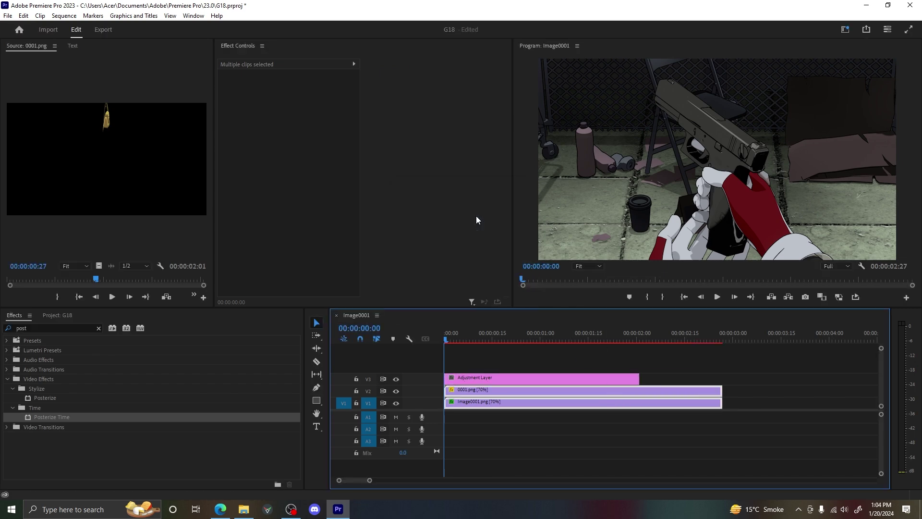
{"action": "left_click_drag", "start_coordinate": [635, 376], "coordinate": [702, 369]}
Play back the slowed sequence to judge its timing
{"action": "key", "text": "space"}
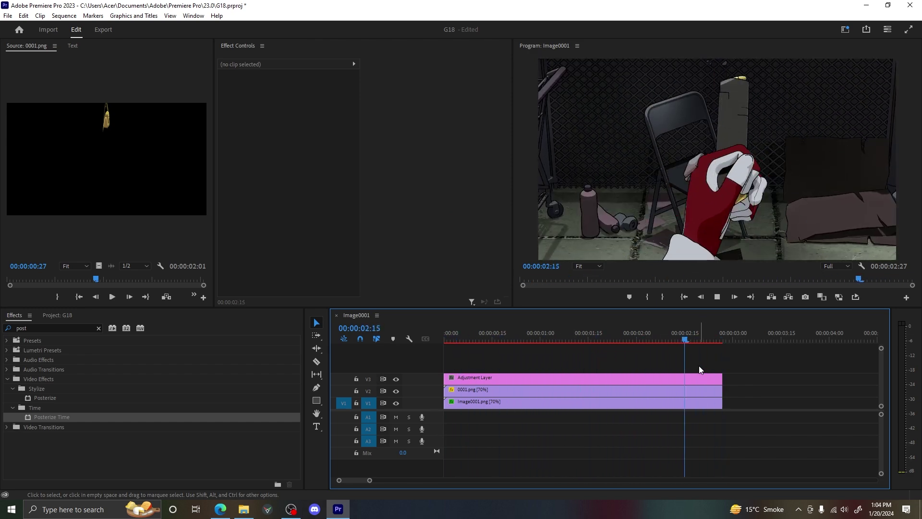
{"action": "left_click", "coordinate": [605, 334]}
{"action": "key", "text": "space"}
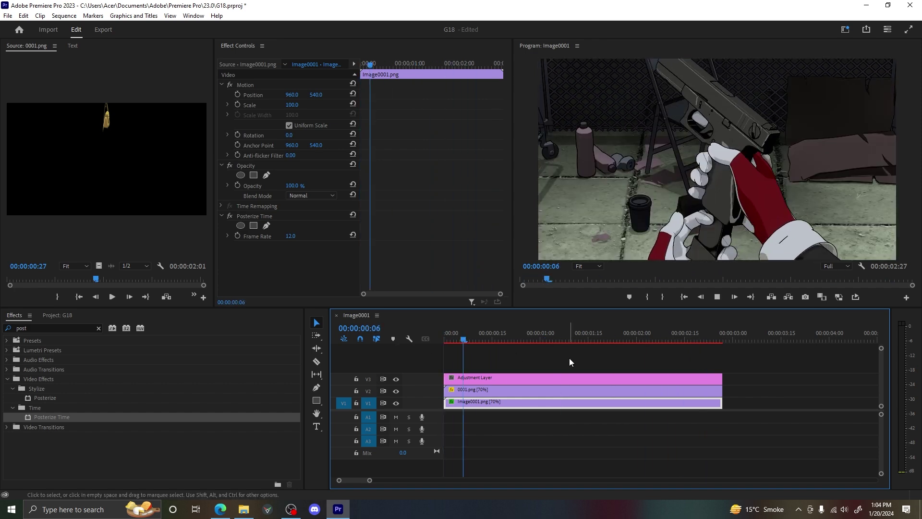
{"action": "key", "text": "space"}
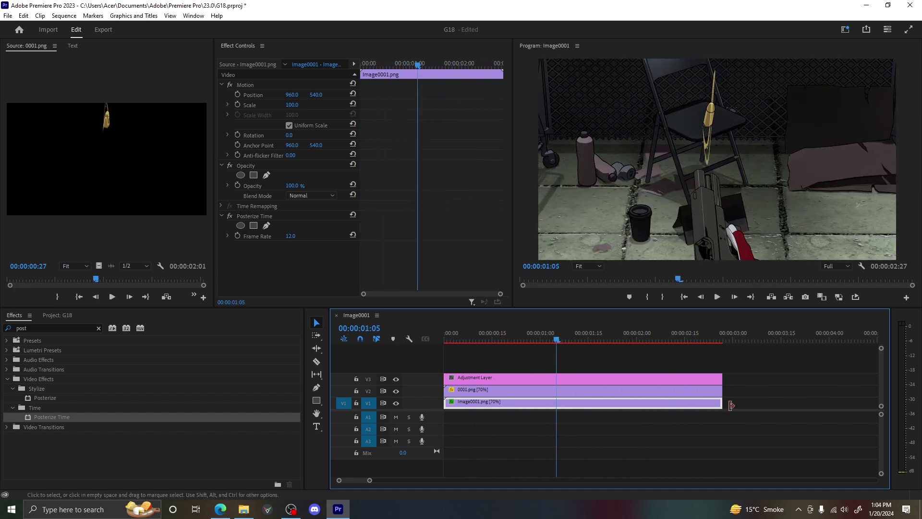
Set both image clips to 80% speed, shorten the adjustment layer to match and play the result
{"action": "left_click", "coordinate": [671, 389], "text": "shift"}
{"action": "key", "text": "ctrl+r"}
{"action": "type", "text": "80"}
{"action": "key", "text": "Return"}
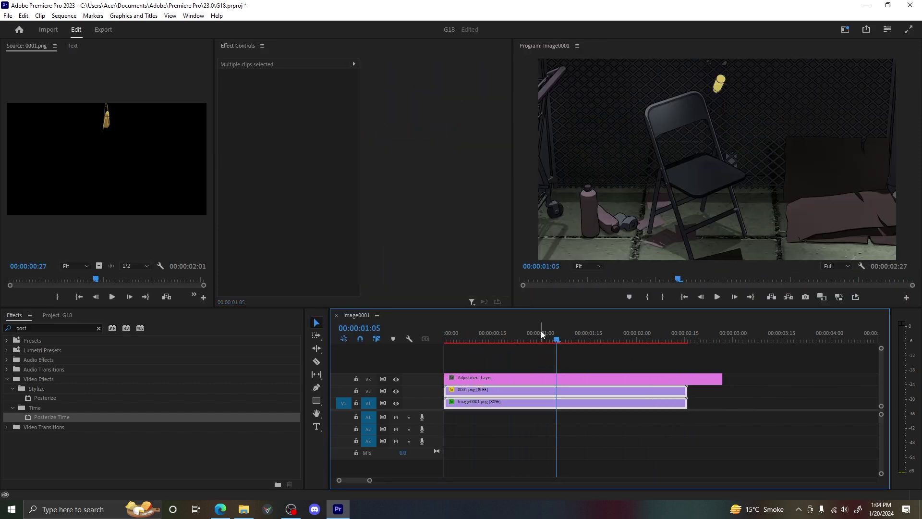
{"action": "left_click_drag", "start_coordinate": [717, 379], "coordinate": [687, 379]}
{"action": "key", "text": "space"}
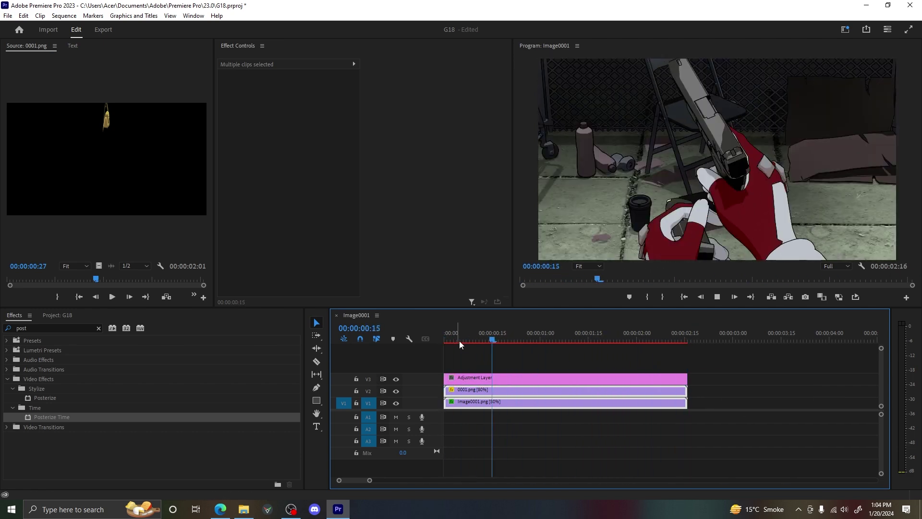
Apply Gaussian Blur to the Image0001.png background clip with a blurriness of 7 and Repeat Edge Pixels enabled
{"action": "left_click", "coordinate": [482, 379]}
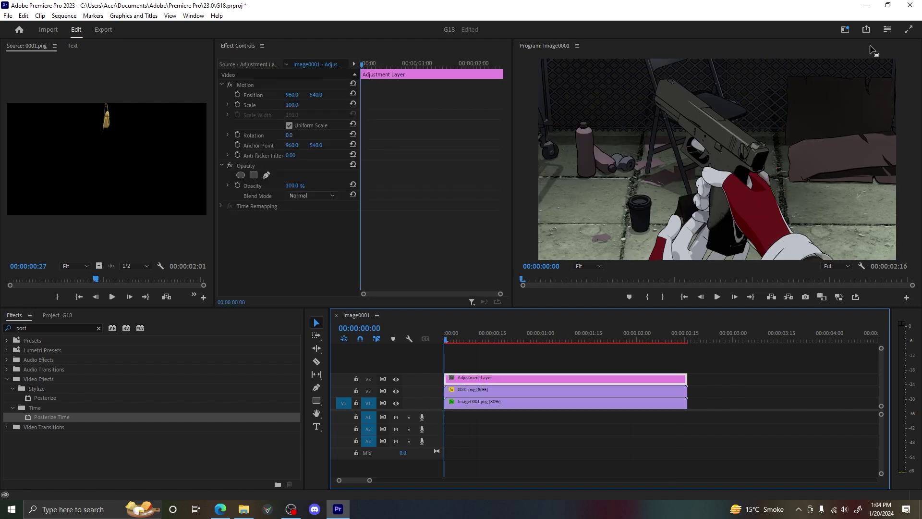
{"action": "left_click", "coordinate": [65, 326]}
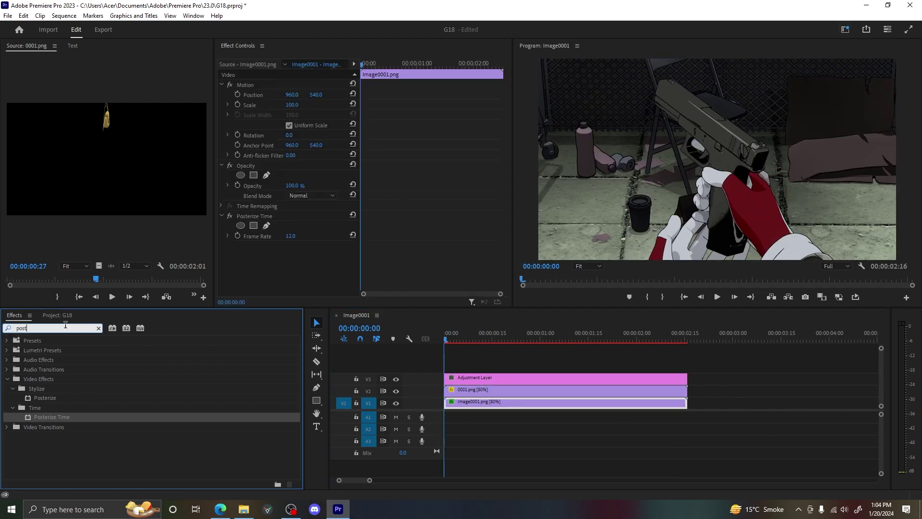
{"action": "type", "text": "blur"}
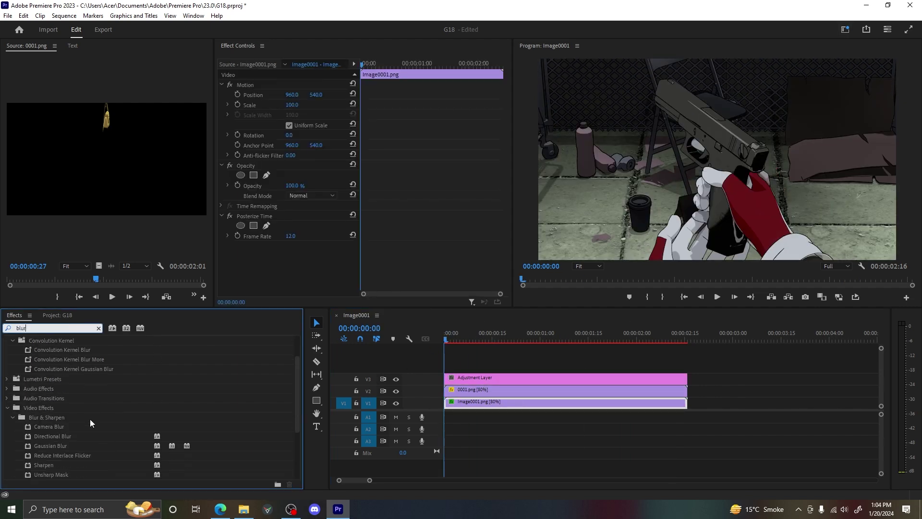
{"action": "left_click_drag", "start_coordinate": [480, 408], "coordinate": [480, 405]}
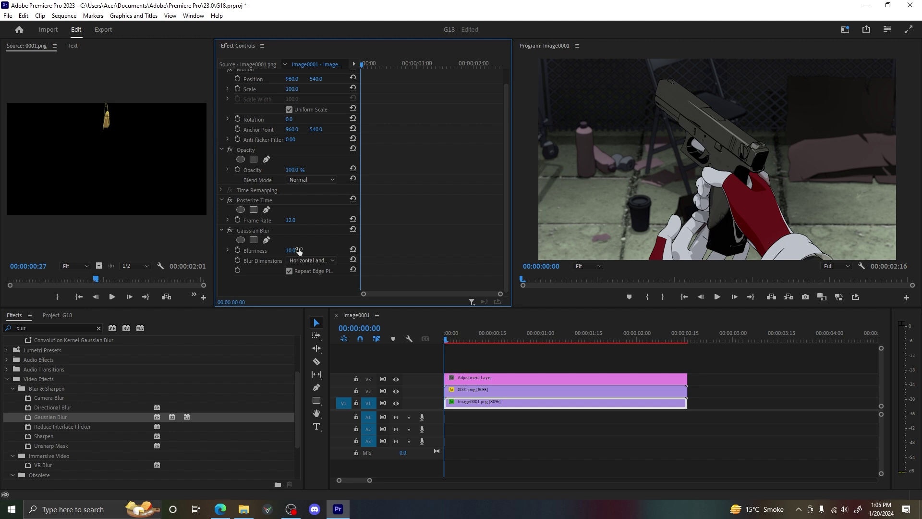
{"action": "left_click_drag", "start_coordinate": [471, 341], "coordinate": [445, 341]}
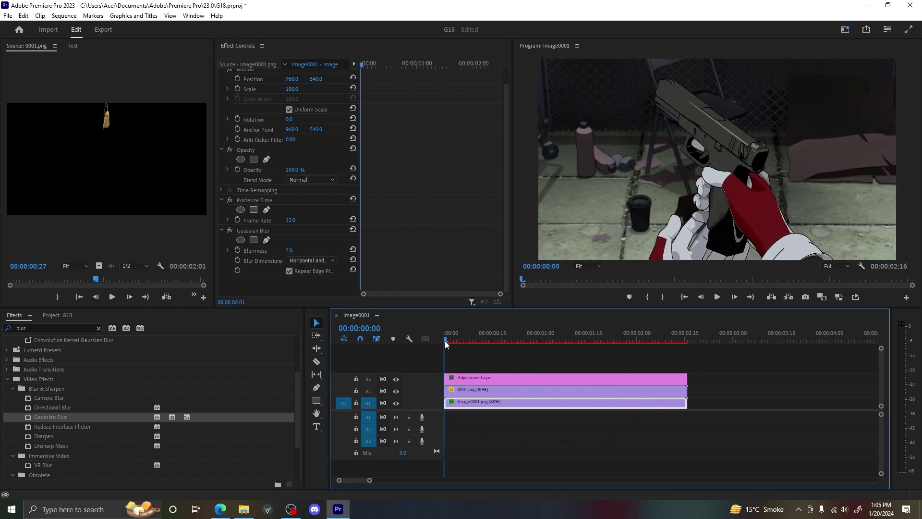
On the adjustment layer, add a negative Lumetri vignette and set Creative Sharpen to 65.2 and Vibrance to 41.3
{"action": "left_click", "coordinate": [482, 378]}
{"action": "left_click", "coordinate": [845, 30]}
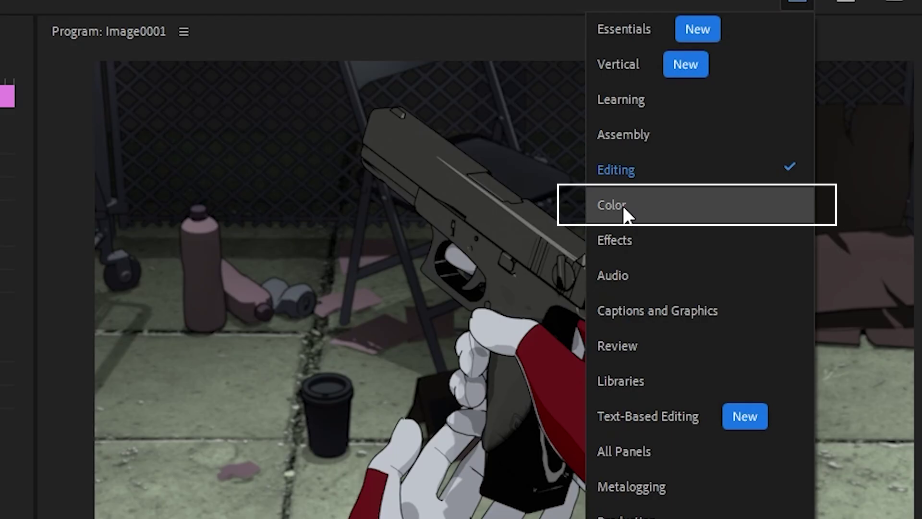
{"action": "left_click", "coordinate": [623, 205]}
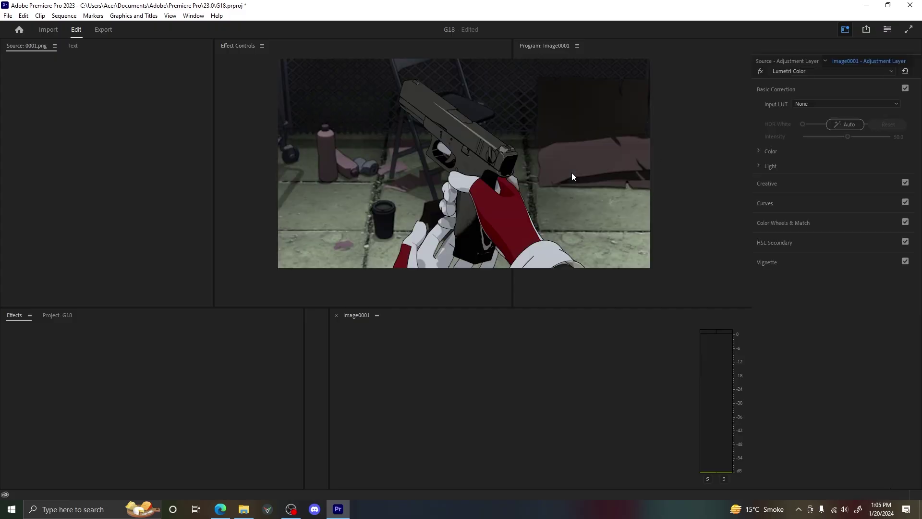
{"action": "left_click", "coordinate": [774, 183]}
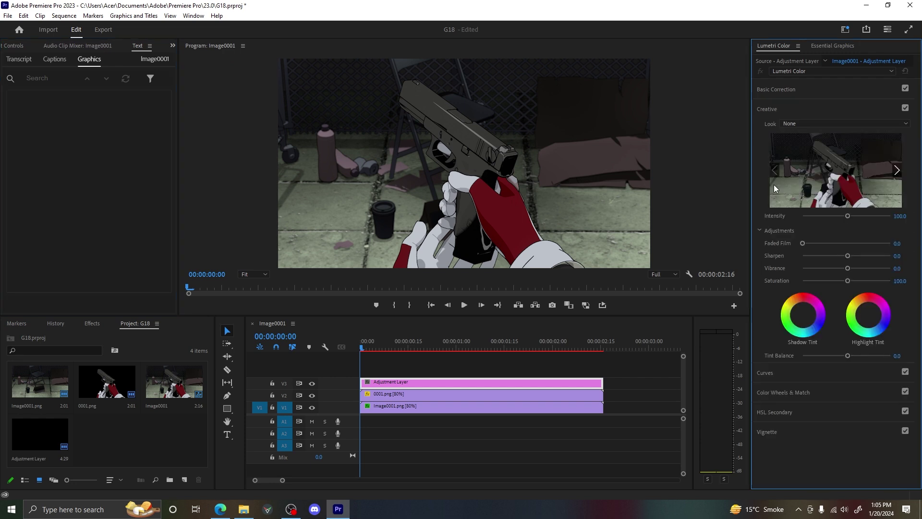
{"action": "left_click", "coordinate": [792, 432]}
{"action": "left_click_drag", "start_coordinate": [848, 203], "coordinate": [811, 203]}
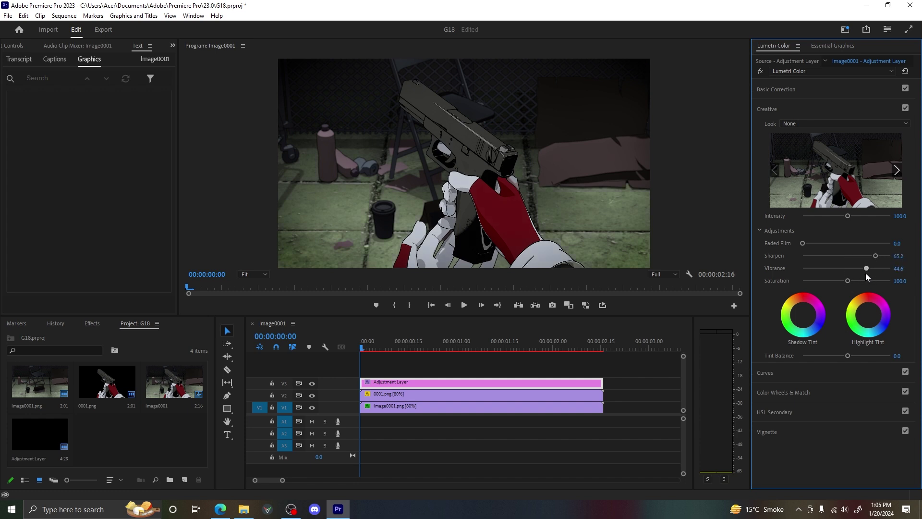
Set the adjustment layer's contrast to 29.3 and raise its exposure in Basic Correction
{"action": "left_click", "coordinate": [772, 88]}
{"action": "left_click", "coordinate": [760, 151]}
{"action": "left_click", "coordinate": [760, 151]}
{"action": "left_click", "coordinate": [759, 165]}
{"action": "double_click", "coordinate": [858, 192]}
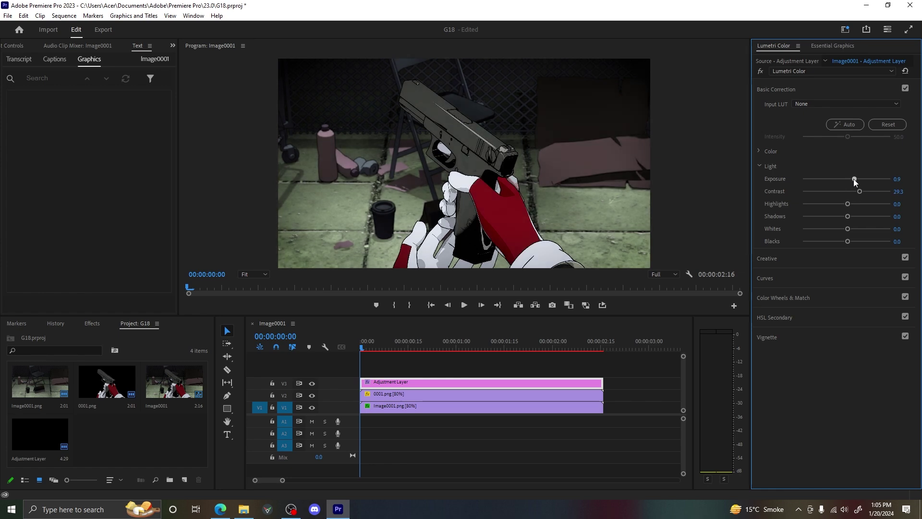
{"action": "left_click", "coordinate": [760, 166]}
At frame 00:00:00:24, try the Kodak 5205 Fuji 3510 look on the adjustment layer and adjust its intensity
{"action": "left_click_drag", "start_coordinate": [422, 338], "coordinate": [439, 349]}
{"action": "left_click", "coordinate": [788, 185]}
{"action": "left_click", "coordinate": [895, 170]}
{"action": "left_click", "coordinate": [895, 171]}
{"action": "left_click", "coordinate": [896, 172]}
{"action": "left_click", "coordinate": [895, 171]}
{"action": "left_click", "coordinate": [837, 173]}
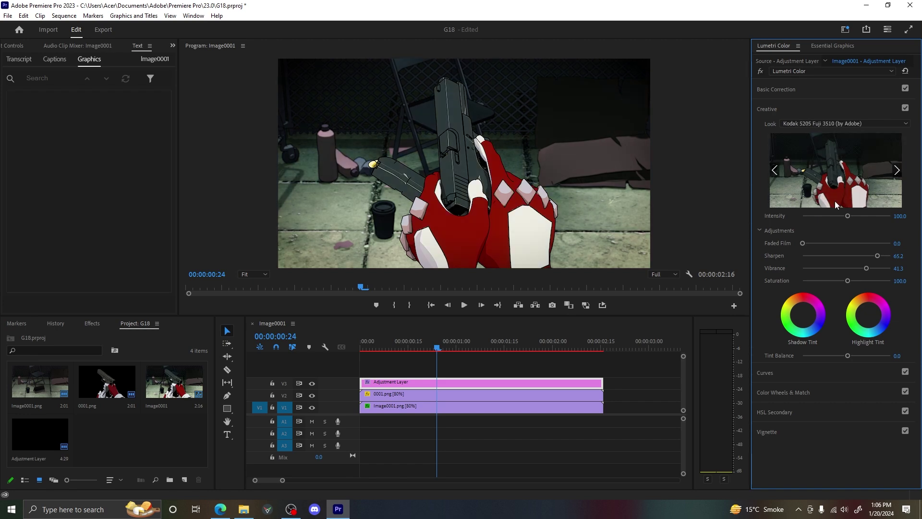
{"action": "left_click_drag", "start_coordinate": [847, 216], "coordinate": [873, 223]}
Browse further Creative looks, apply another one to the adjustment layer and set its intensity to 79.3
{"action": "left_click", "coordinate": [897, 172]}
{"action": "left_click", "coordinate": [775, 171]}
{"action": "left_click", "coordinate": [776, 171]}
{"action": "left_click", "coordinate": [775, 172]}
{"action": "left_click", "coordinate": [776, 172]}
{"action": "left_click", "coordinate": [776, 171]}
{"action": "left_click", "coordinate": [897, 172]}
{"action": "left_click", "coordinate": [840, 180]}
{"action": "mouse_move", "coordinate": [827, 218]}
{"action": "left_mouse_down"}
{"action": "mouse_move", "coordinate": [884, 219]}
{"action": "mouse_move", "coordinate": [838, 216]}
{"action": "left_mouse_up"}
Try more Creative looks, including CineSpace2383sRGB6bit, and take the look off the adjustment layer again
{"action": "left_click", "coordinate": [776, 171]}
{"action": "left_click", "coordinate": [776, 171]}
{"action": "left_click", "coordinate": [831, 176]}
{"action": "left_click", "coordinate": [776, 170]}
{"action": "left_click", "coordinate": [827, 180]}
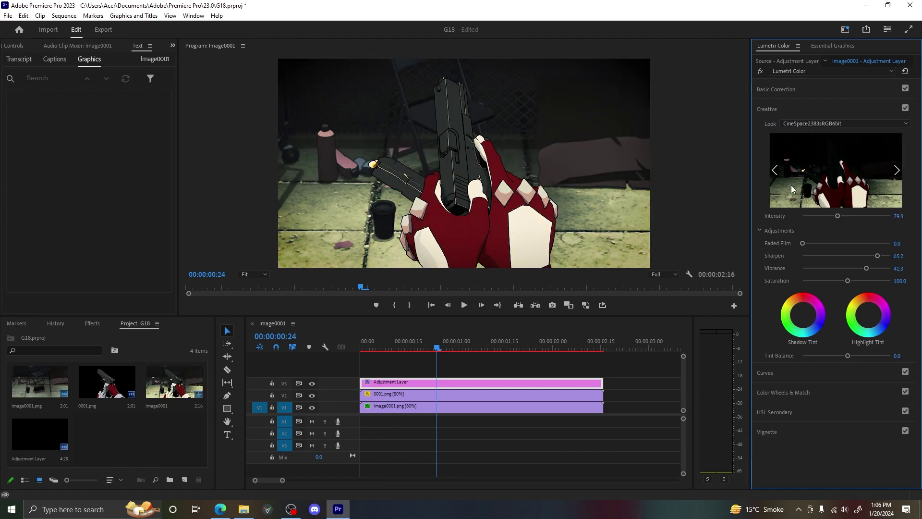
{"action": "left_click", "coordinate": [770, 168]}
{"action": "left_click", "coordinate": [816, 173]}
Set the adjustment layer's temperature to 20.7 and tint to -9.8, and scrub the sequence to check the grade
{"action": "left_click", "coordinate": [778, 89]}
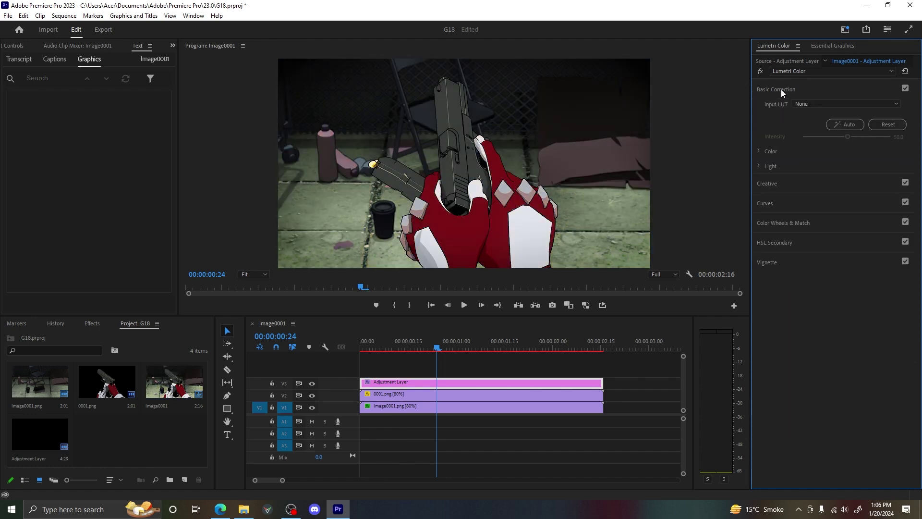
{"action": "left_click", "coordinate": [768, 152]}
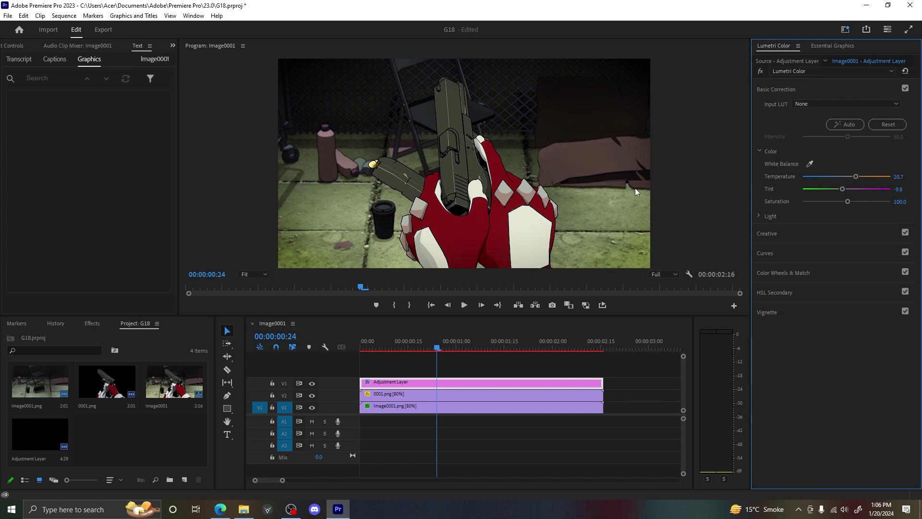
{"action": "left_click_drag", "start_coordinate": [376, 348], "coordinate": [451, 349]}
Select the Image0001.png background clip, return to the Editing workspace and lower the program playback resolution to 1/4
{"action": "left_click", "coordinate": [456, 408]}
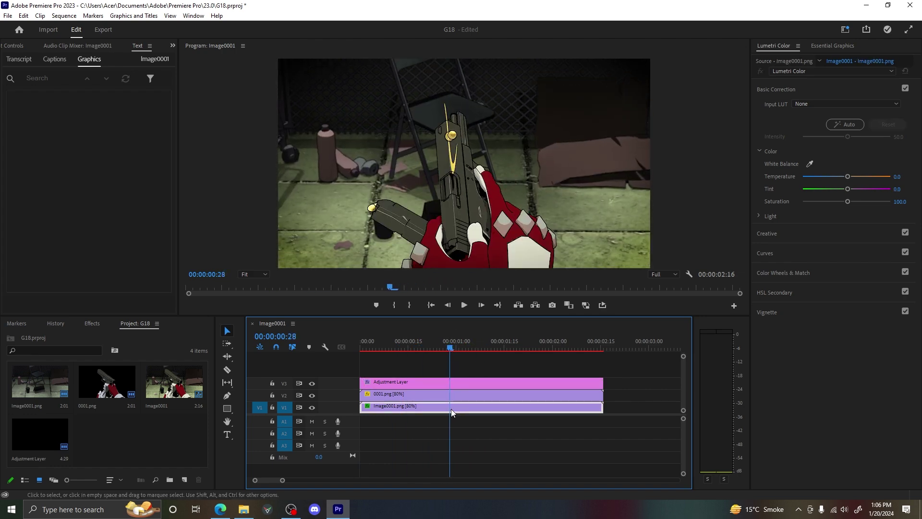
{"action": "left_click", "coordinate": [845, 30]}
{"action": "left_click", "coordinate": [786, 109]}
{"action": "left_click", "coordinate": [839, 266]}
{"action": "left_click", "coordinate": [834, 295]}
Apply Directional Blur to the Image0001.png clip and collapse its Gaussian Blur and Opacity settings
{"action": "left_click_drag", "start_coordinate": [67, 408], "coordinate": [335, 279]}
{"action": "left_click", "coordinate": [221, 246]}
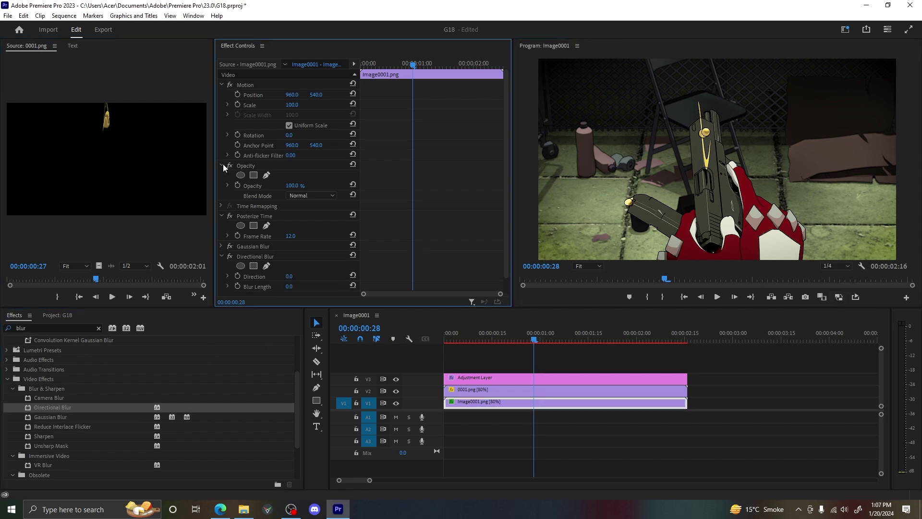
{"action": "left_click", "coordinate": [221, 165]}
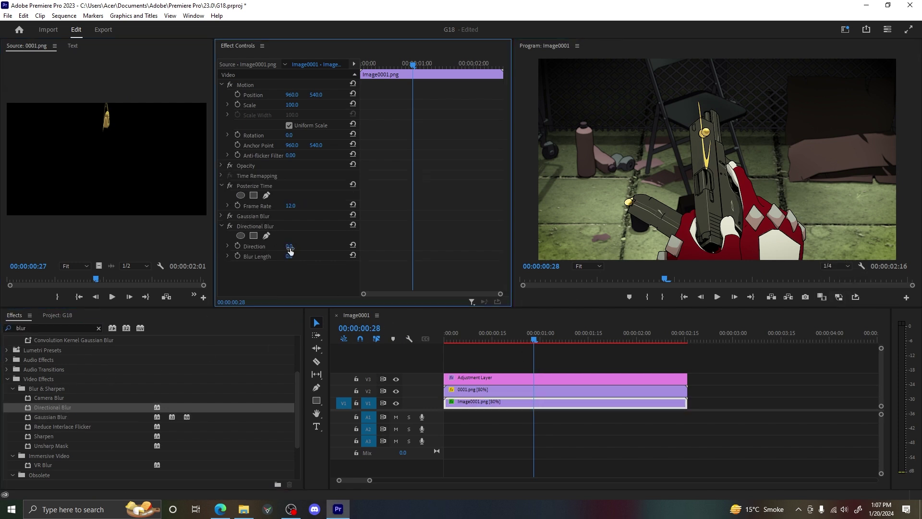
Keyframe the Directional Blur's Blur Length at 0 on frame 00:00:00:28 and at 10 on frame 00:00:00:29
{"action": "left_click", "coordinate": [237, 256]}
{"action": "left_click", "coordinate": [536, 340]}
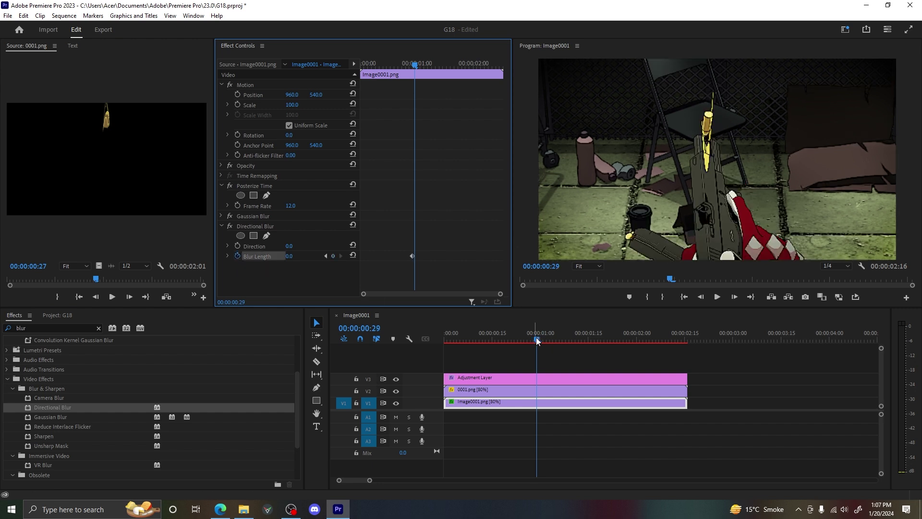
{"action": "left_click_drag", "start_coordinate": [288, 256], "coordinate": [299, 256]}
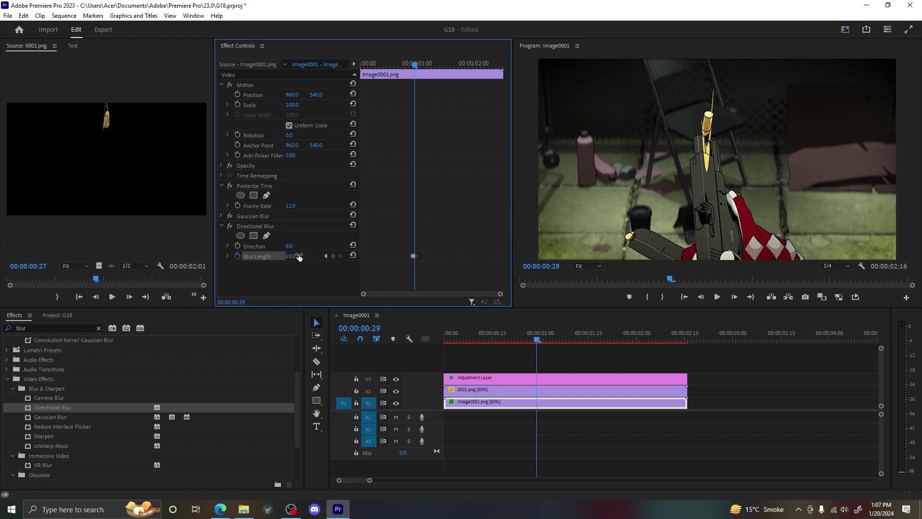
Keyframe Blur Length to hold 10 until the camera move ends and drop to 0, shifting both keyframes slightly earlier
{"action": "left_click_drag", "start_coordinate": [536, 340], "coordinate": [576, 341]}
{"action": "left_click", "coordinate": [333, 255]}
{"action": "key", "text": "Right"}
{"action": "key", "text": "Right"}
{"action": "left_click", "coordinate": [353, 255]}
{"action": "mouse_move", "coordinate": [589, 335]}
{"action": "left_mouse_down"}
{"action": "mouse_move", "coordinate": [532, 336]}
{"action": "mouse_move", "coordinate": [604, 346]}
{"action": "mouse_move", "coordinate": [584, 342]}
{"action": "left_mouse_up"}
{"action": "left_click_drag", "start_coordinate": [437, 256], "coordinate": [431, 256]}
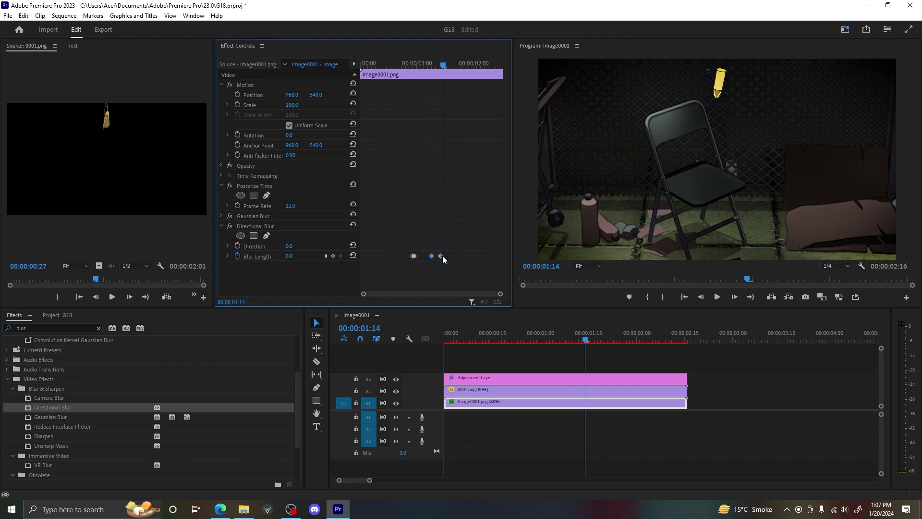
{"action": "left_click_drag", "start_coordinate": [569, 338], "coordinate": [658, 342]}
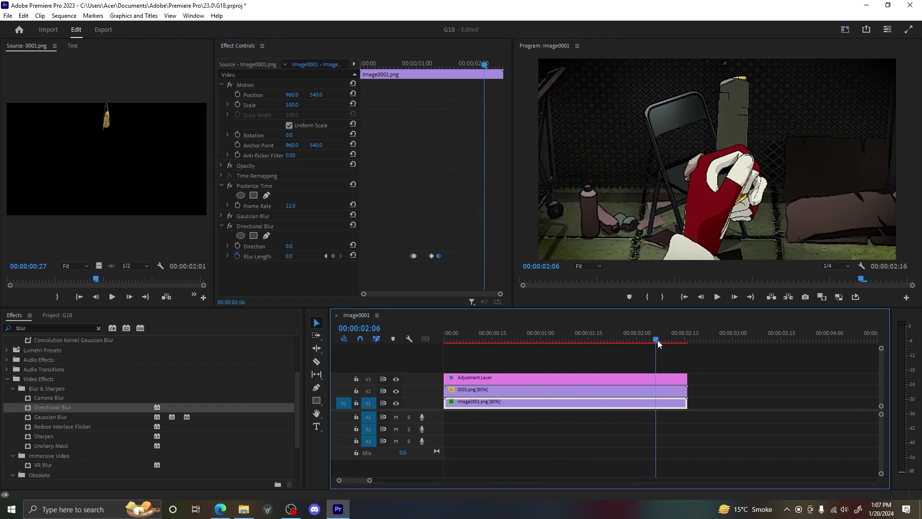